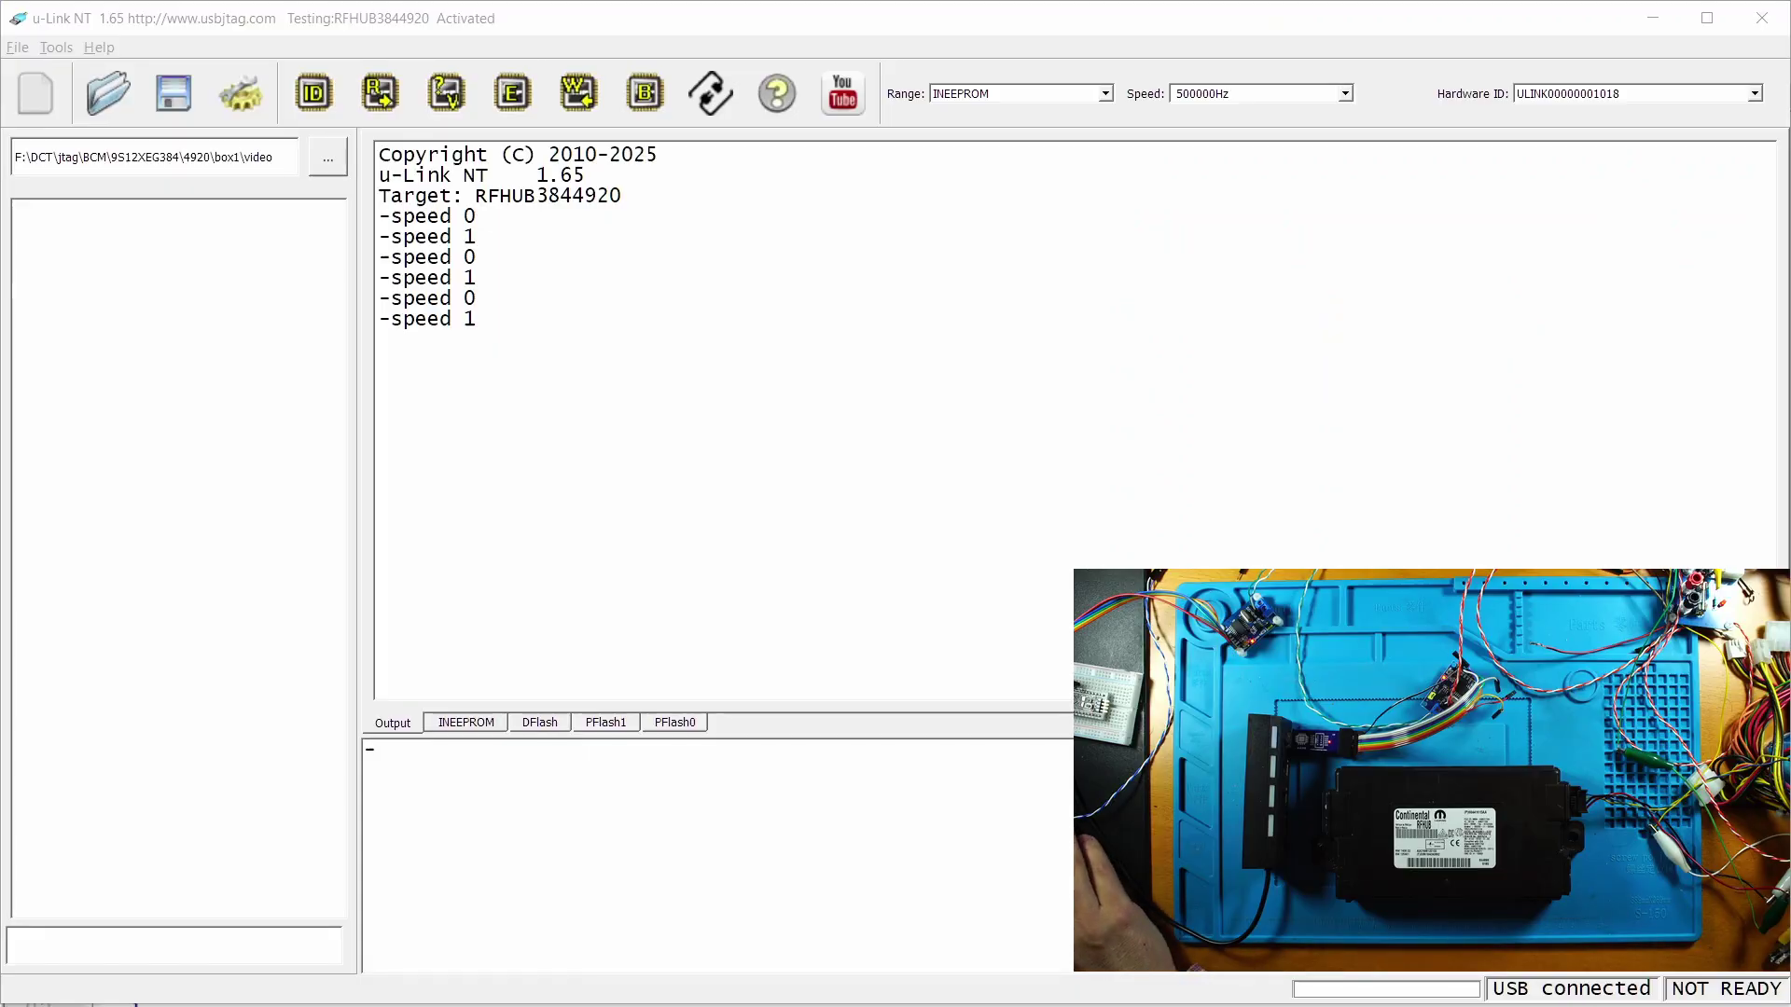
- Detect the chip's three flash regions, then read the INEEPROM and save it as INEEPROM_2024_11_26_22_59_49.bin
left_click(326, 93)
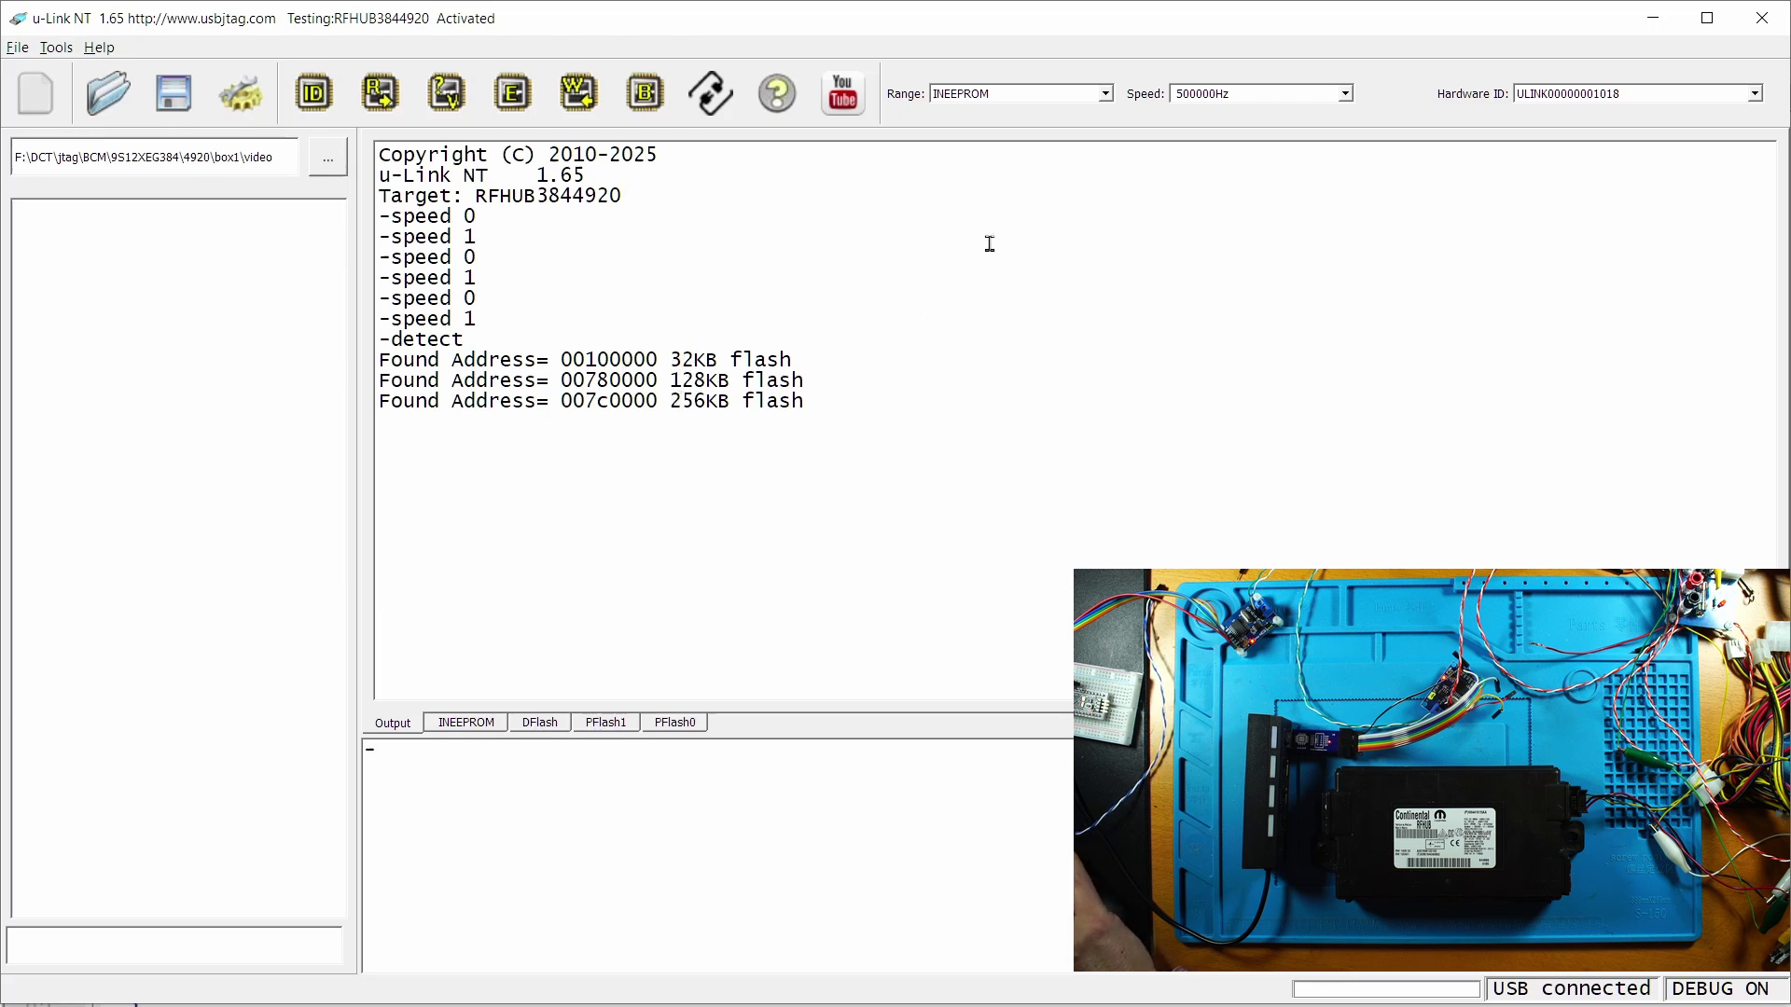
left_click(467, 723)
left_click(371, 91)
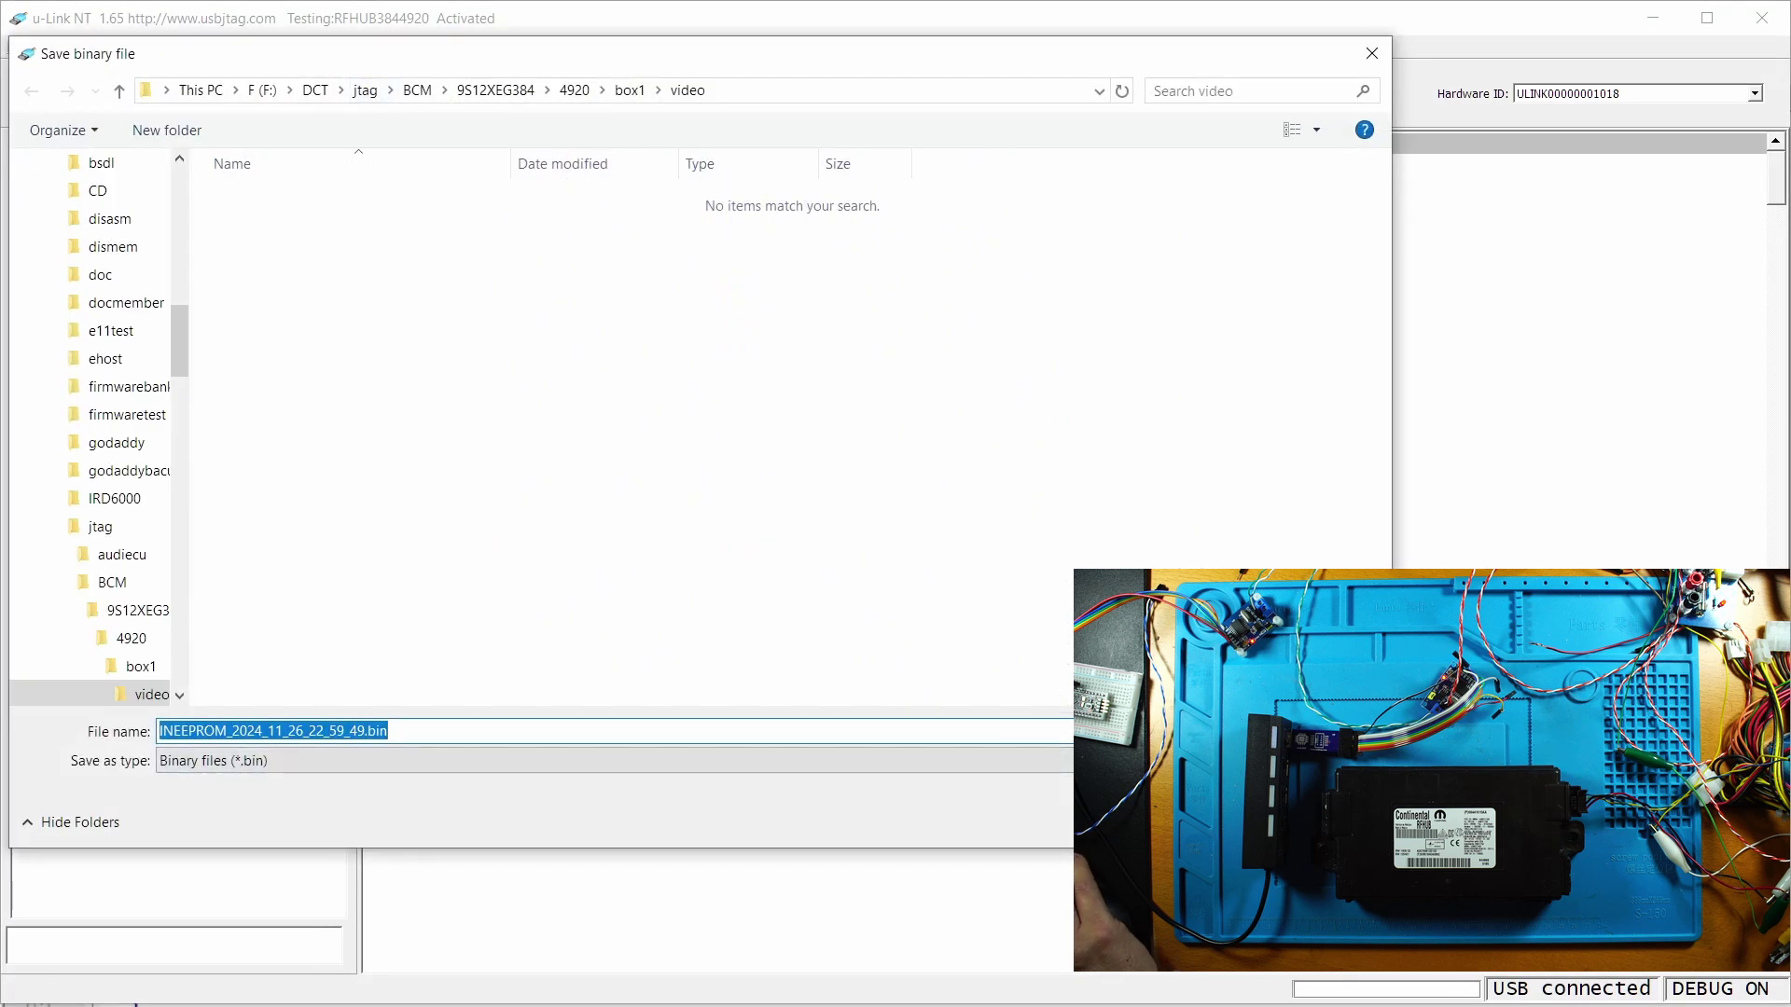
key("Return")
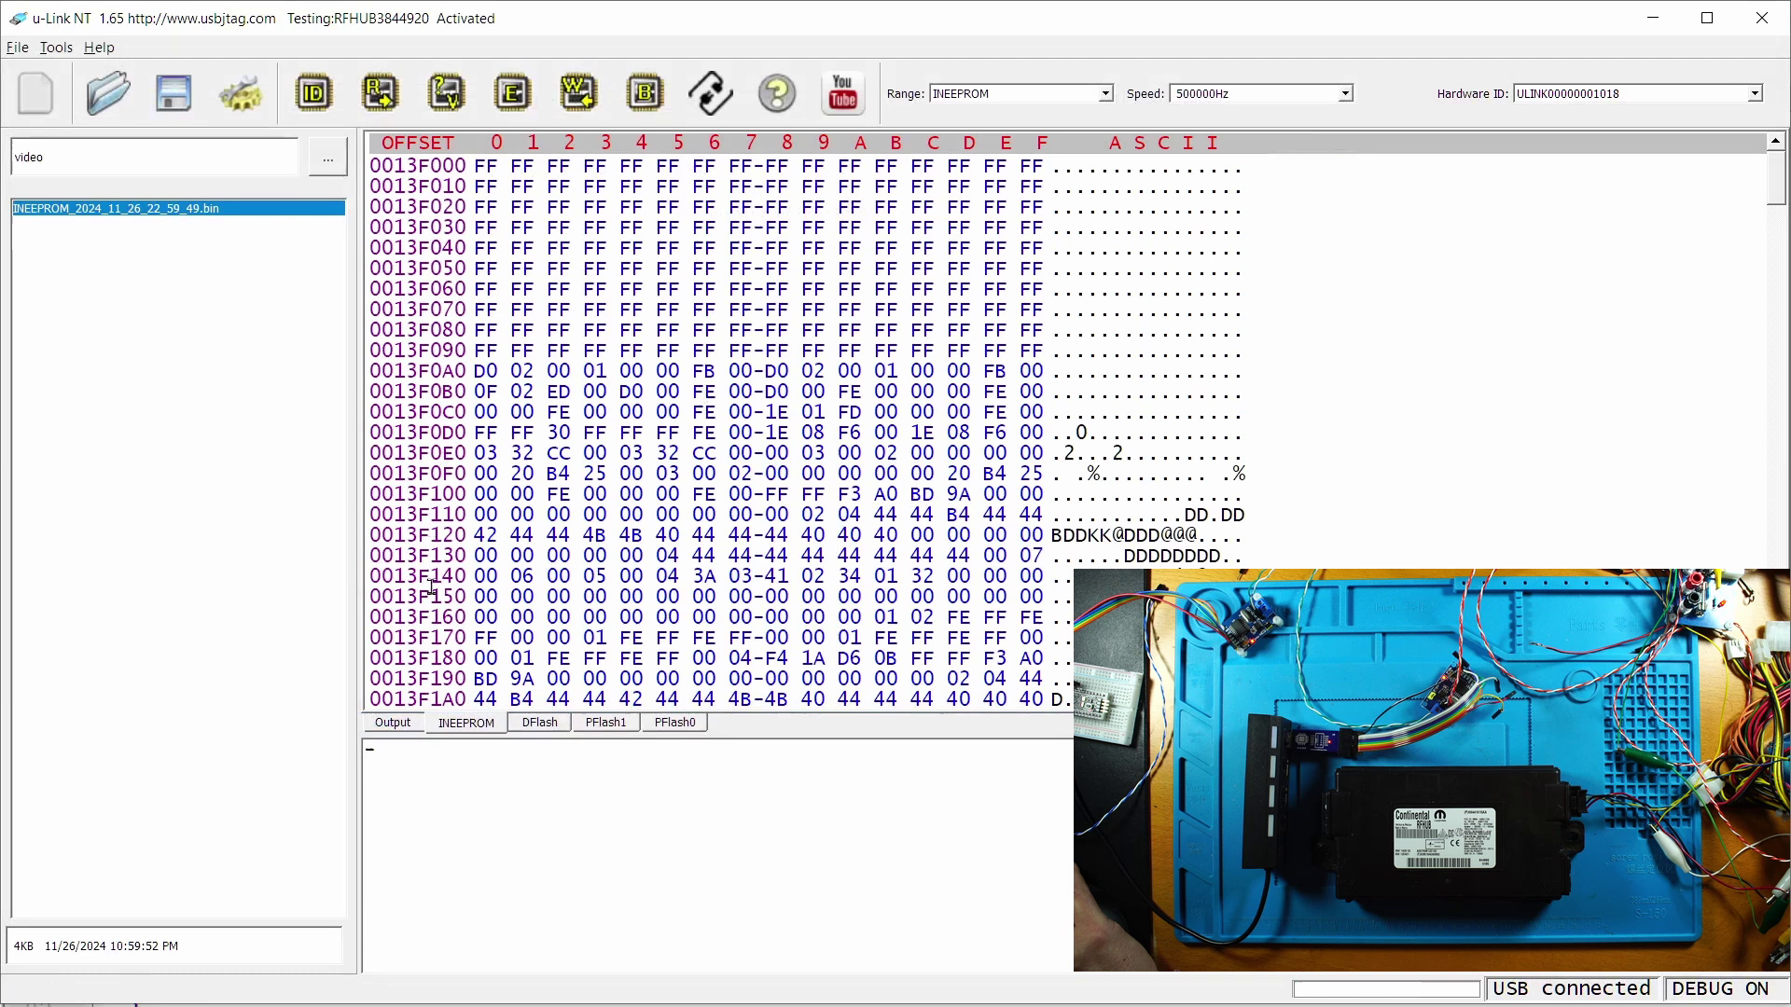
left_click(392, 726)
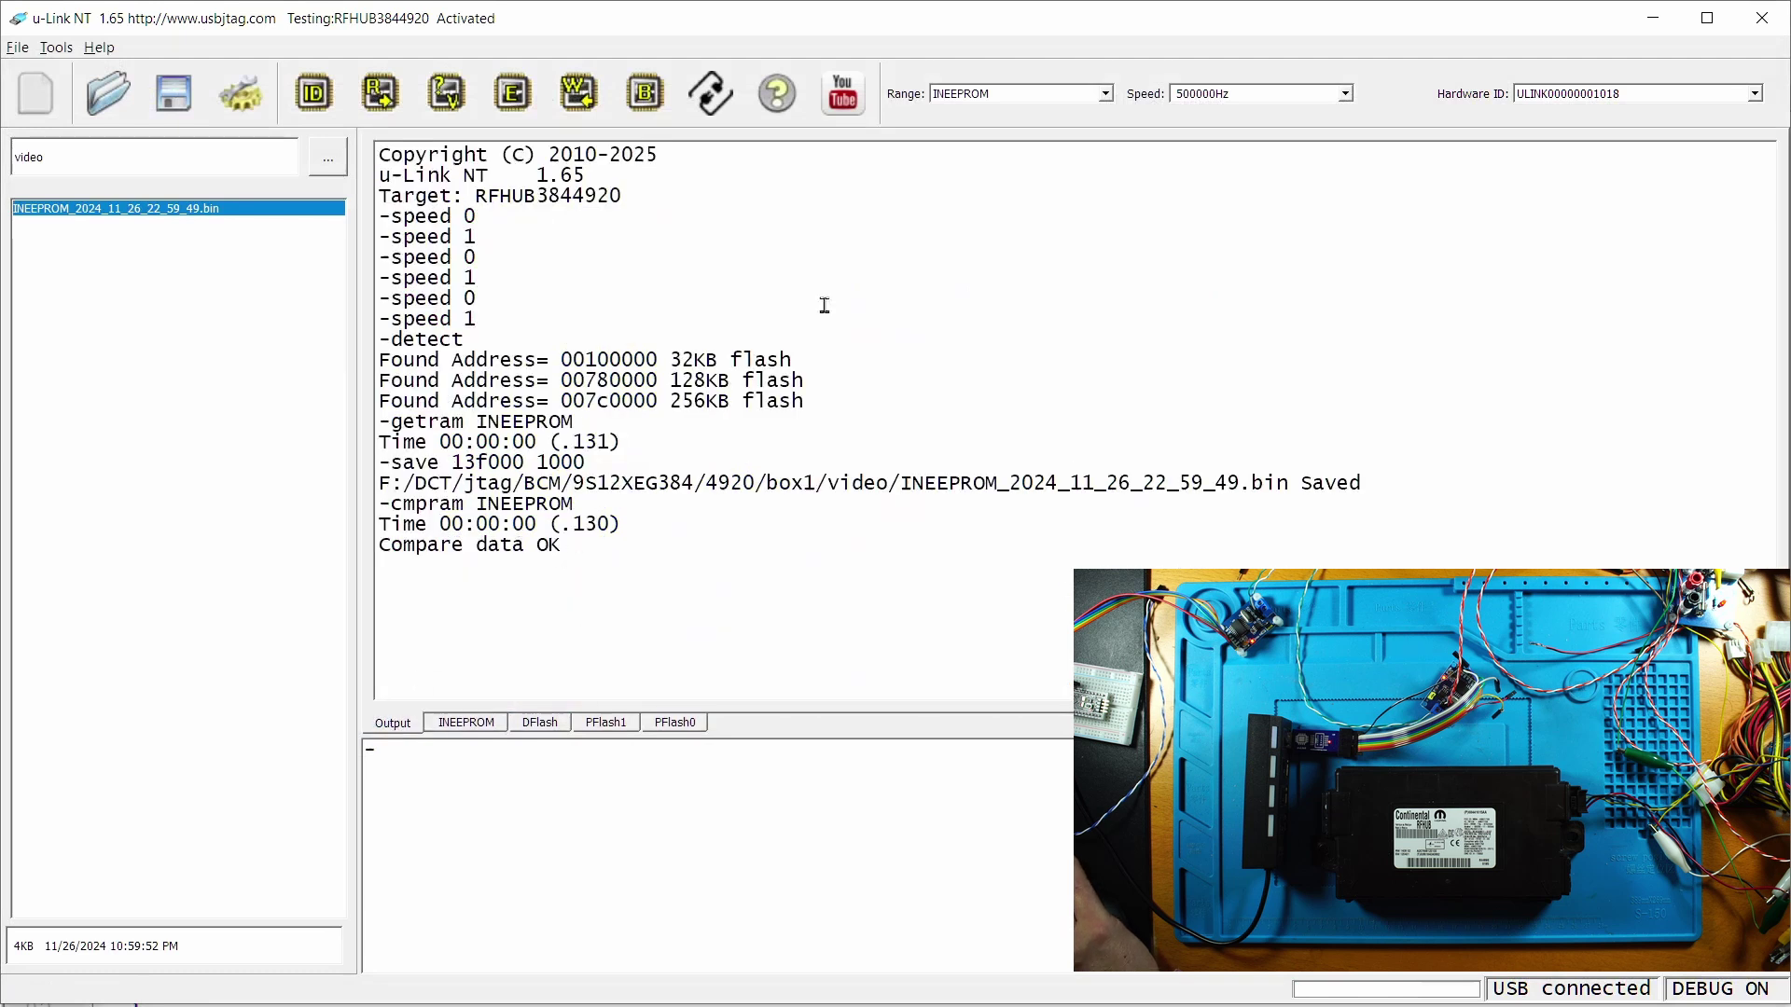
- Read DFlash, save it as DFlash_2024_11_26_22_59_59.bin and verify it
left_click(1017, 93)
left_click(1012, 128)
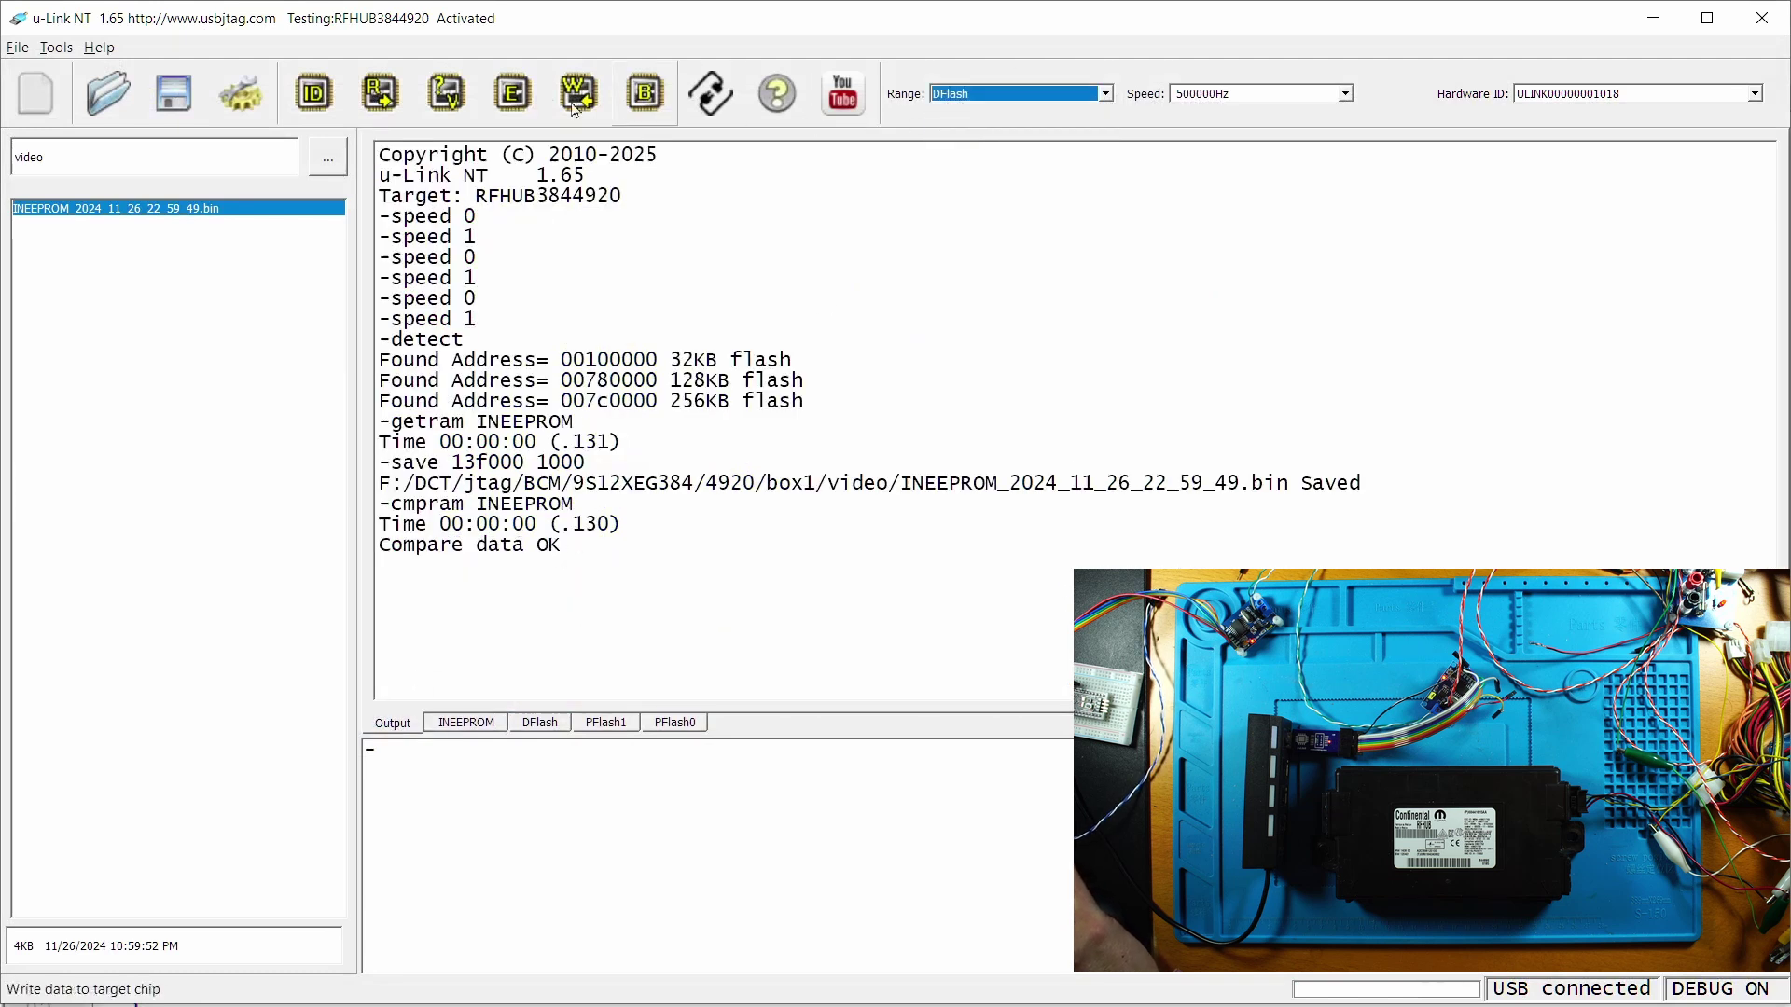
left_click(383, 96)
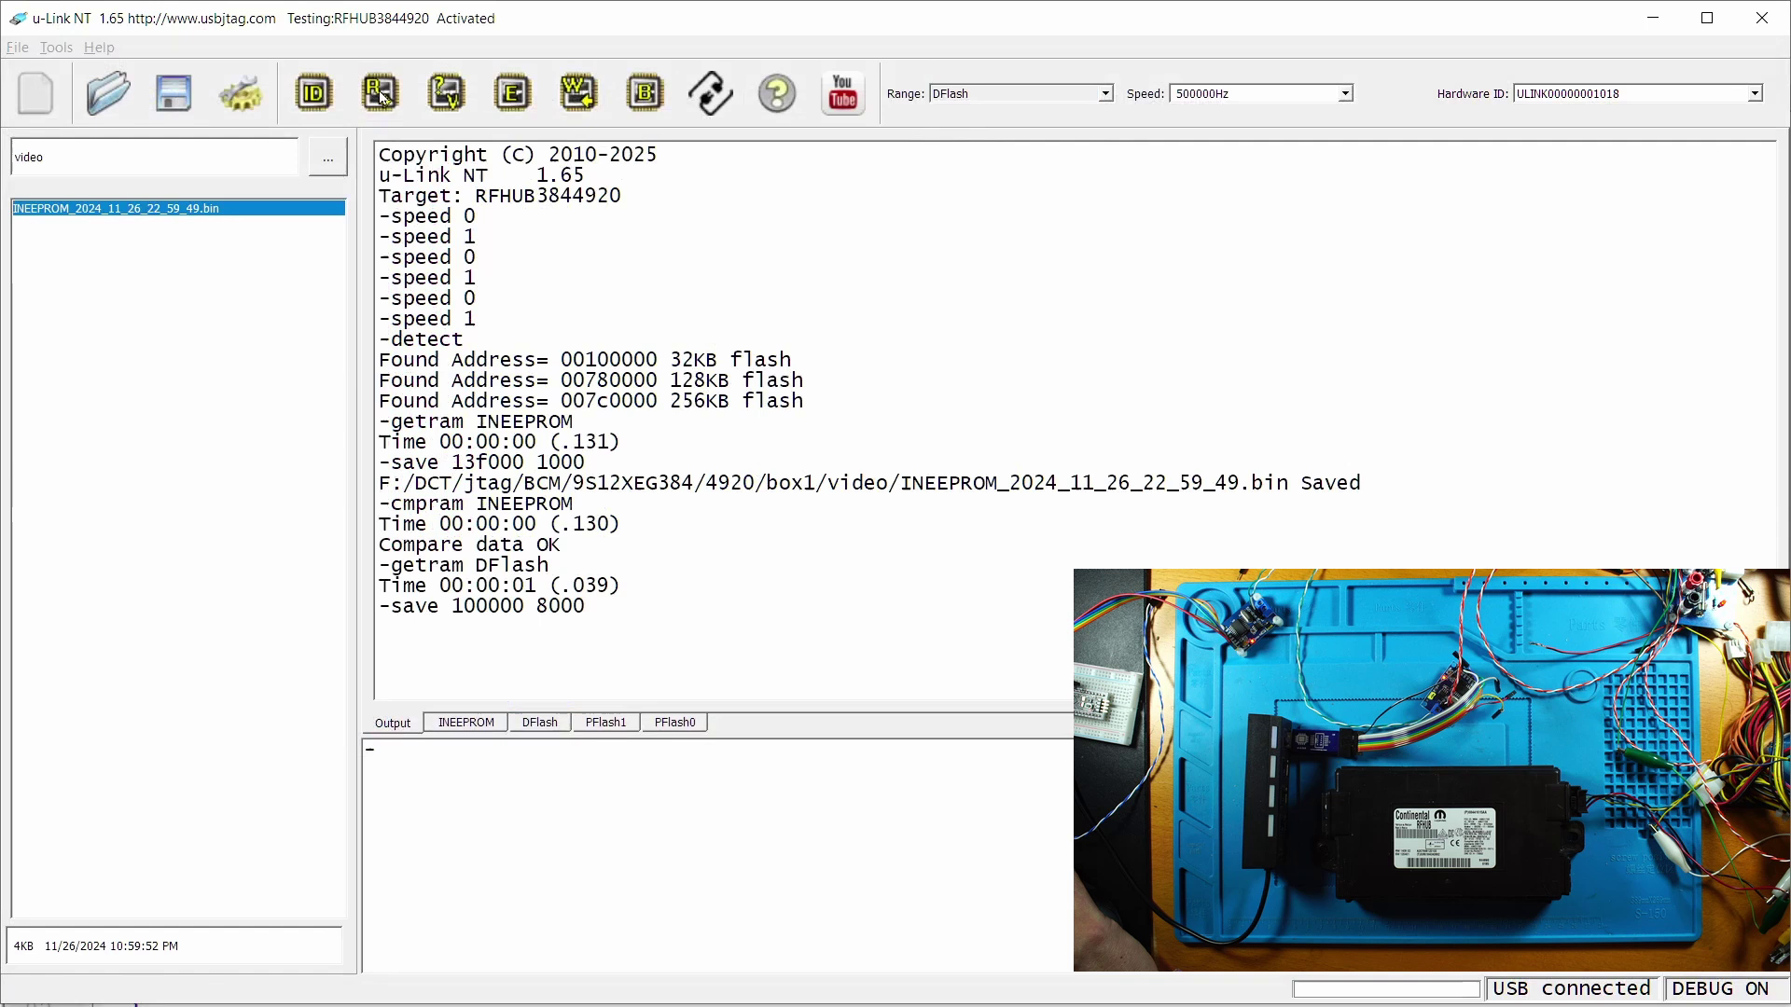
key("Return")
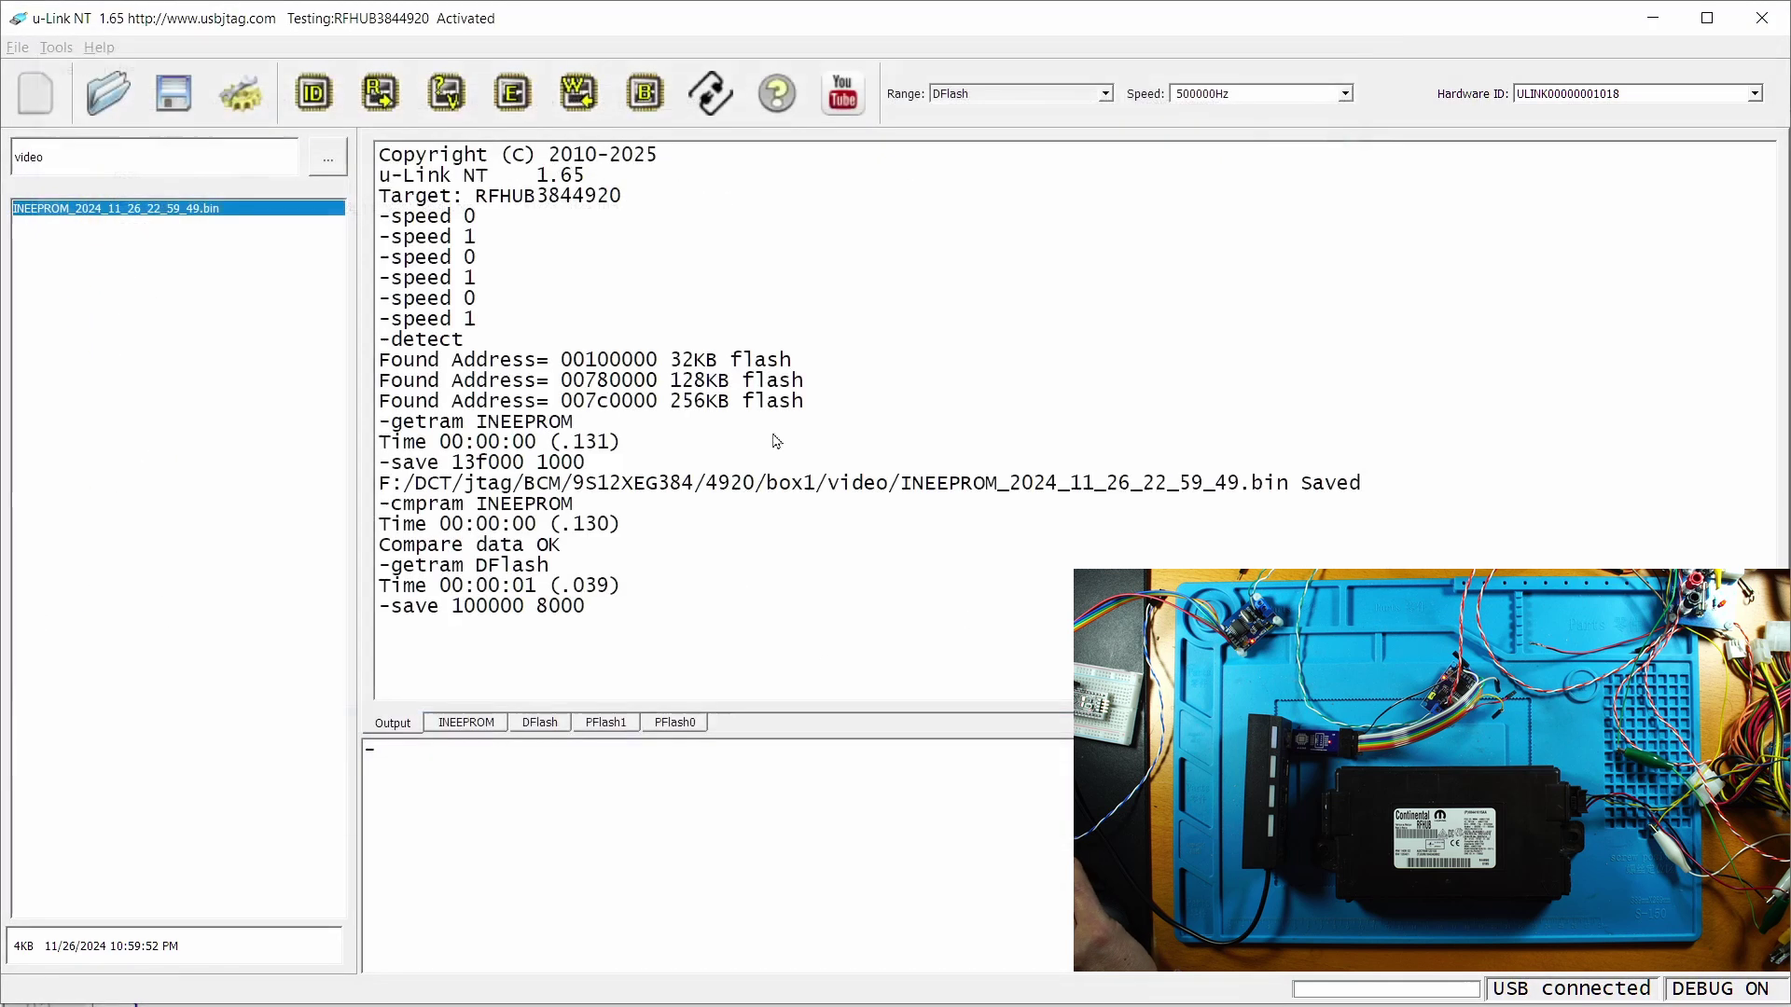
left_click(445, 96)
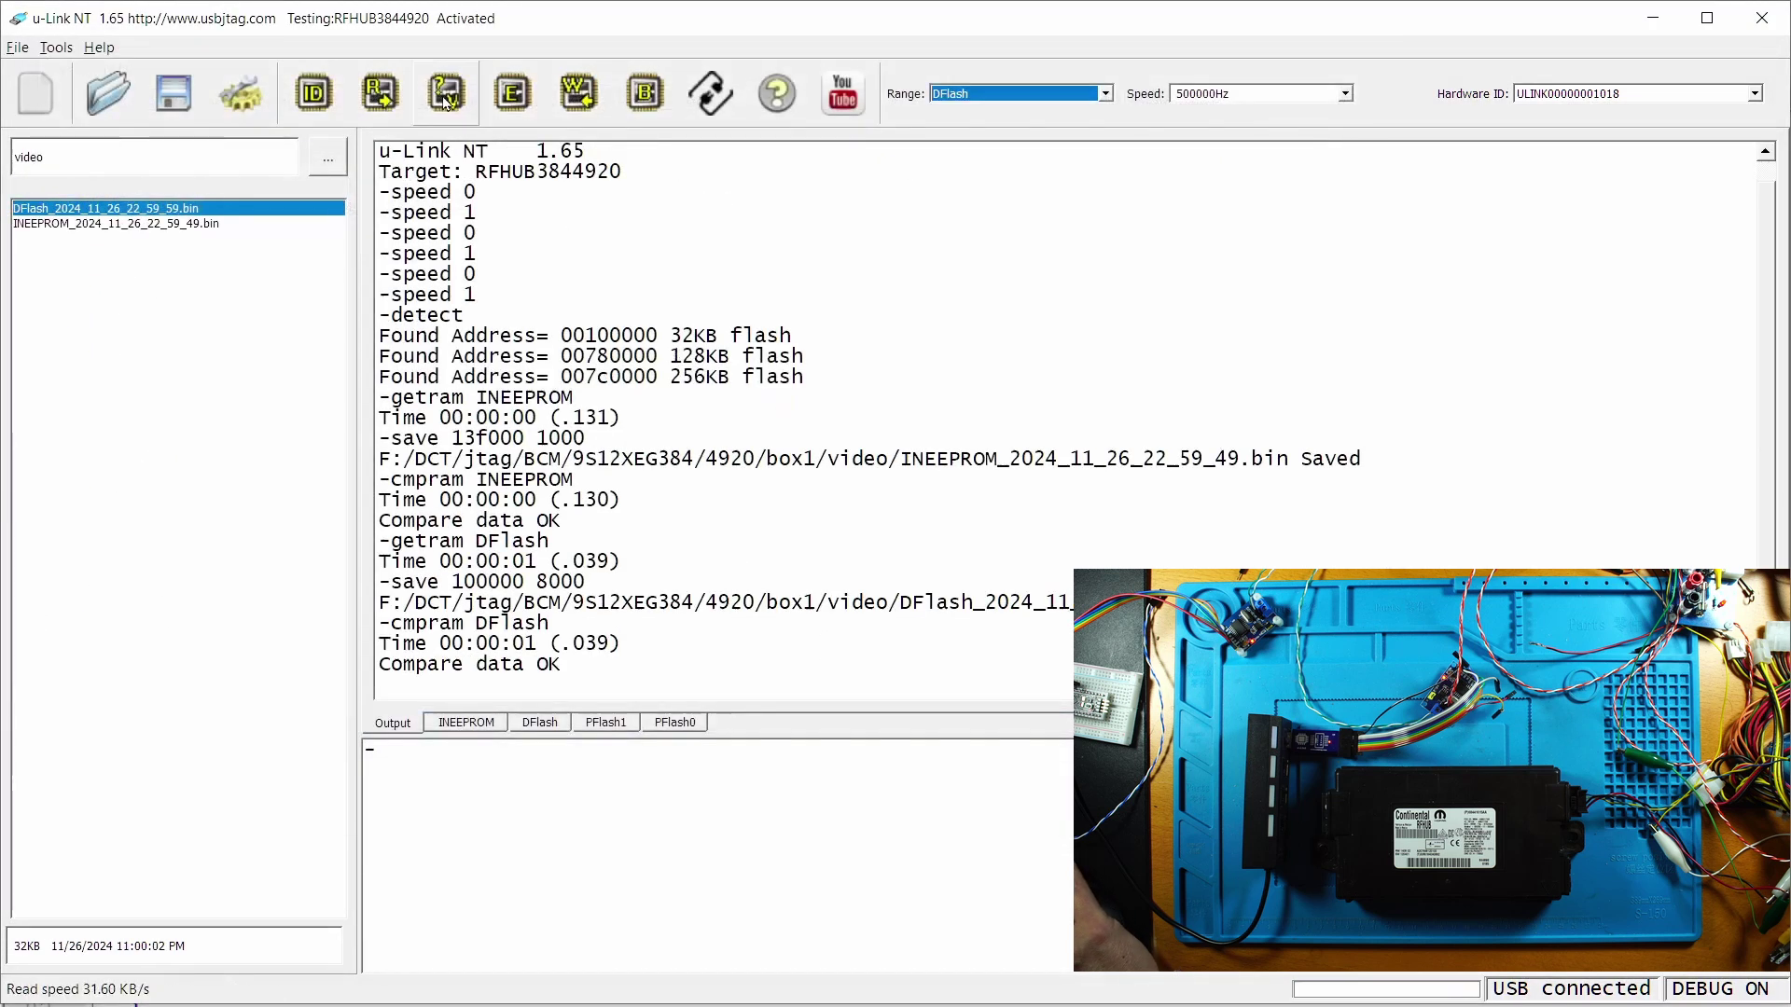
- Read PFlash1, save it as PFlash1_2024_11_26_23_00_12.bin and verify it
left_click(981, 100)
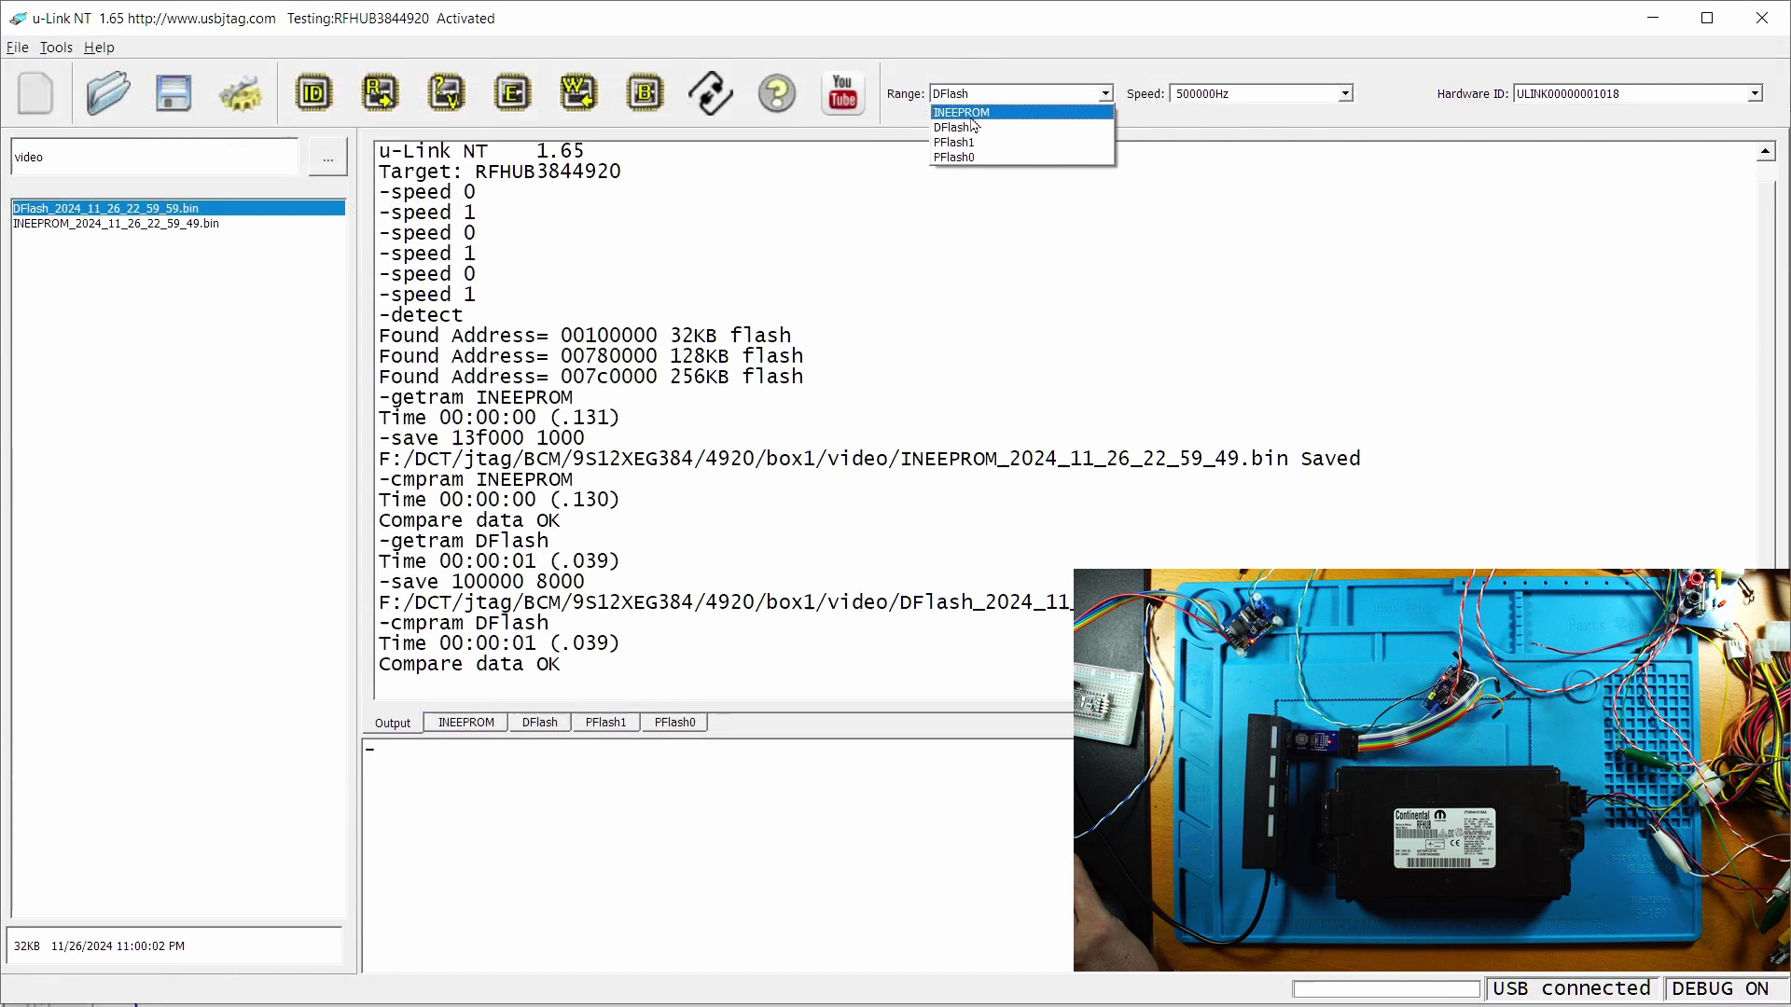
left_click(965, 145)
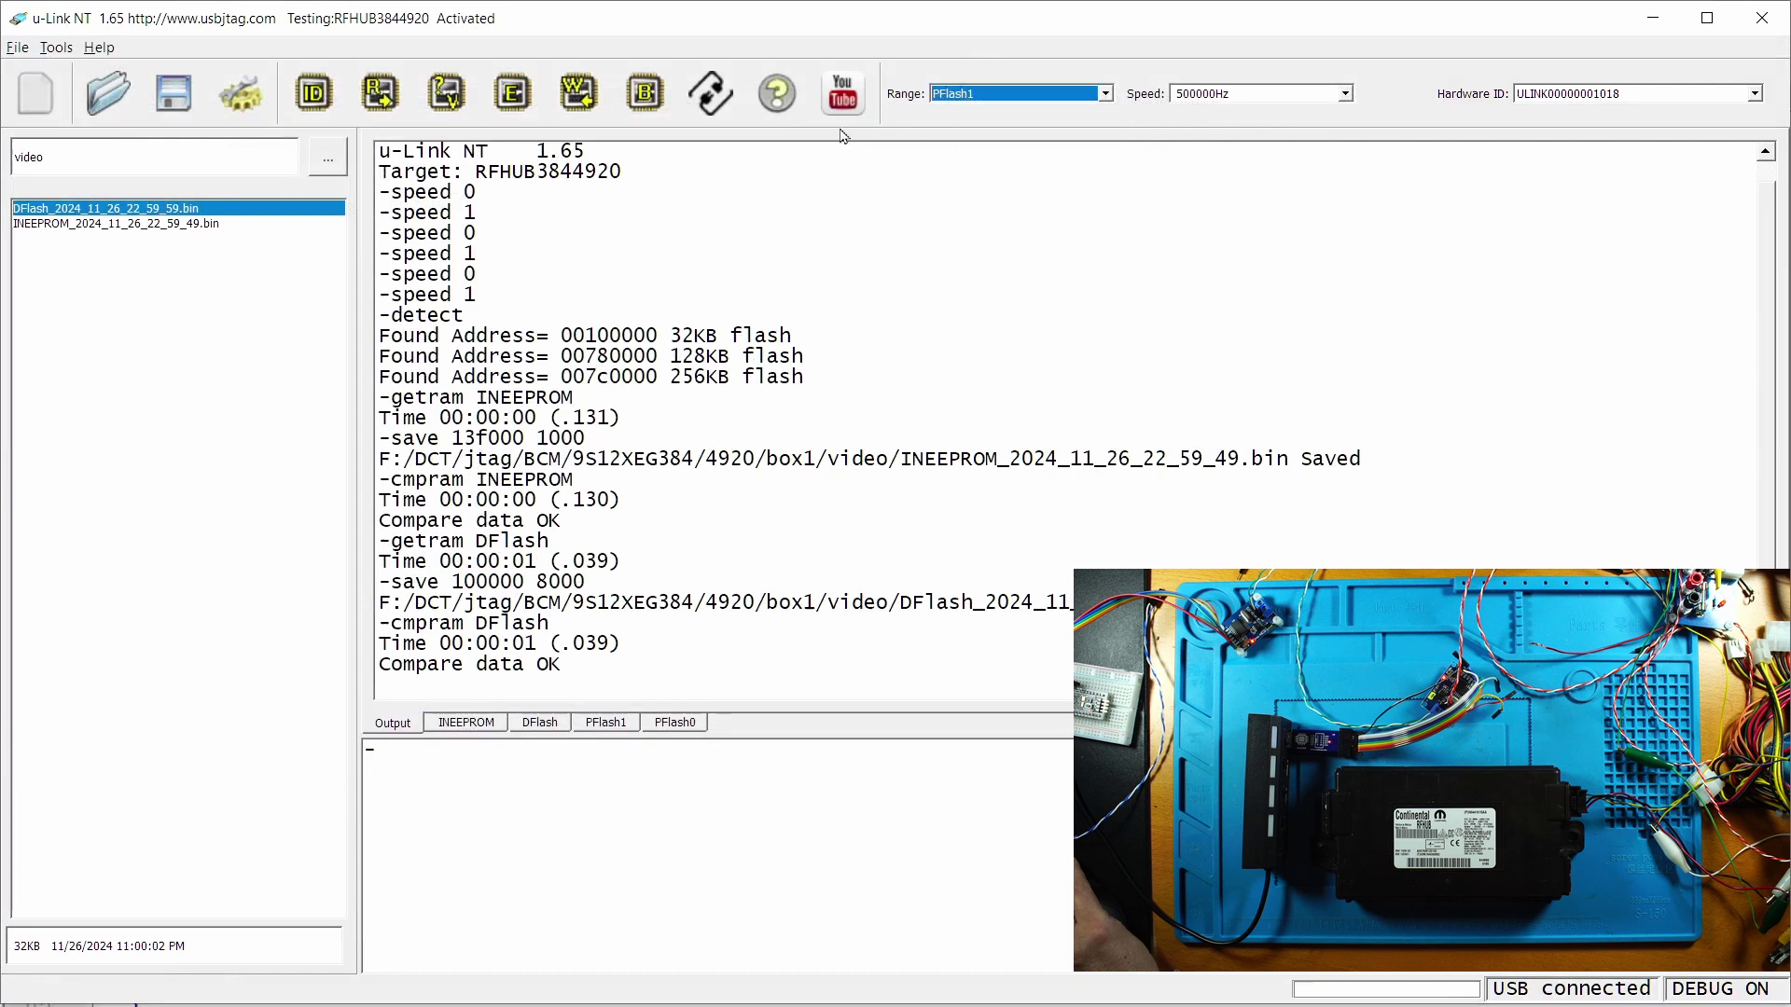
left_click(389, 99)
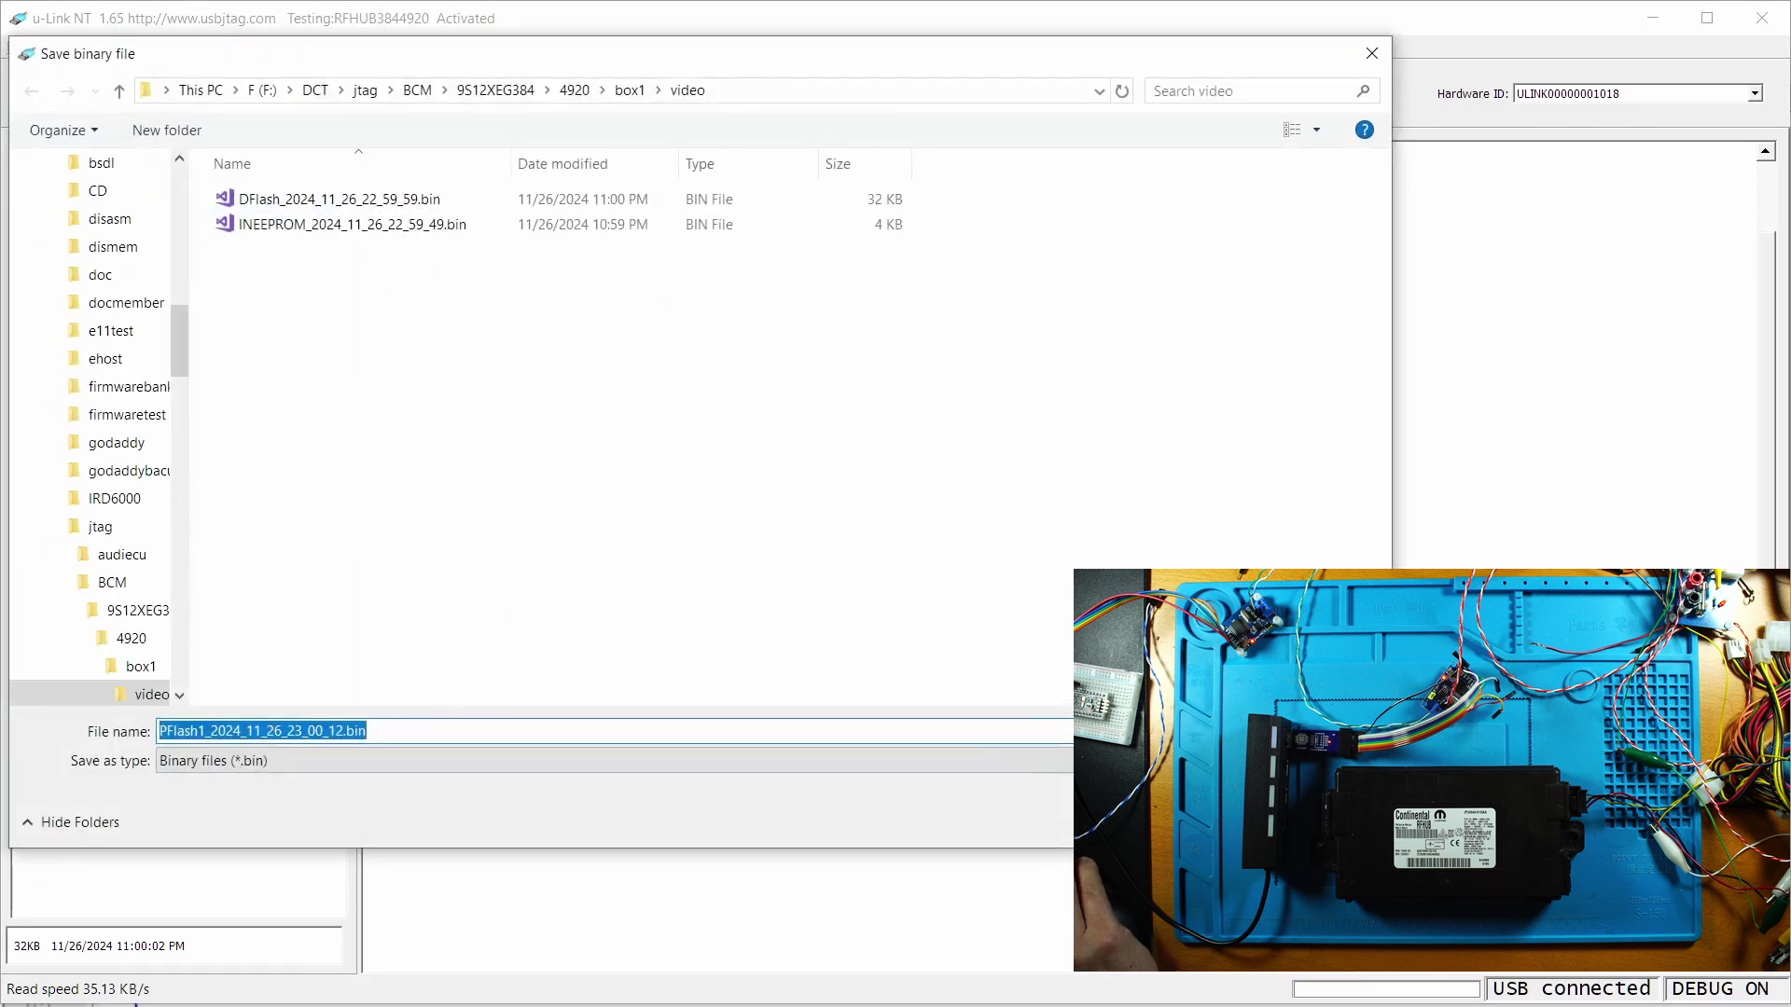
key("Return")
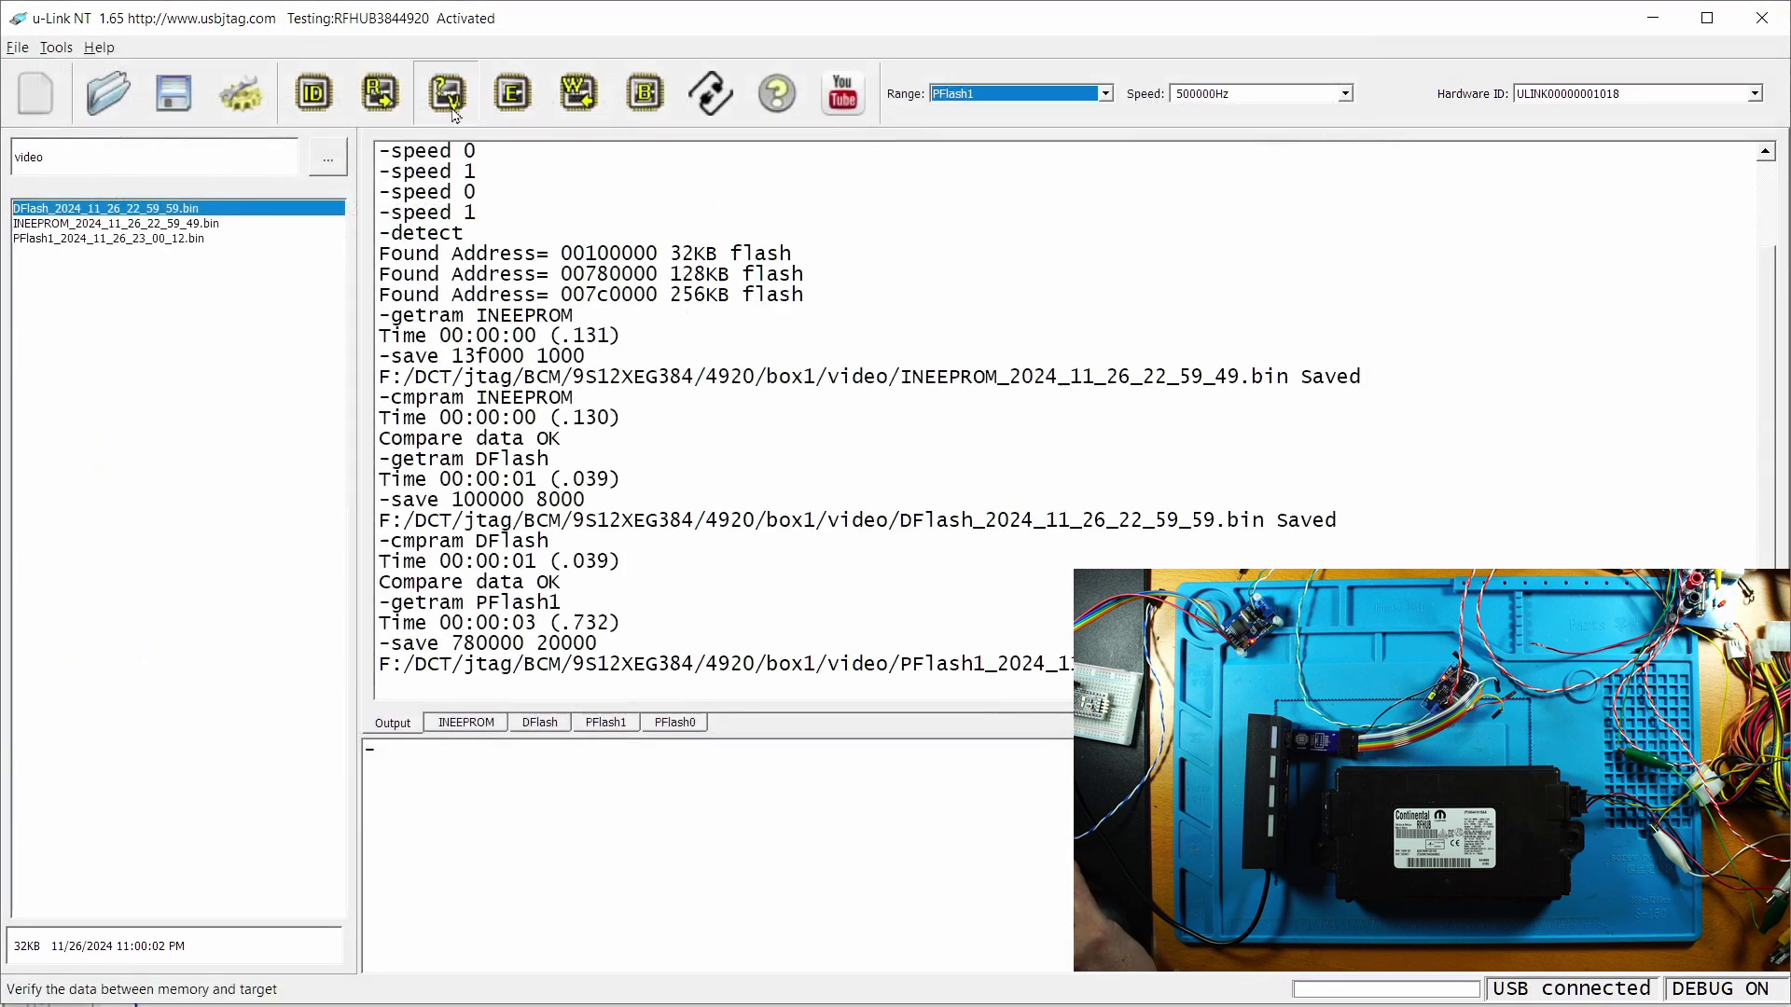
left_click(448, 94)
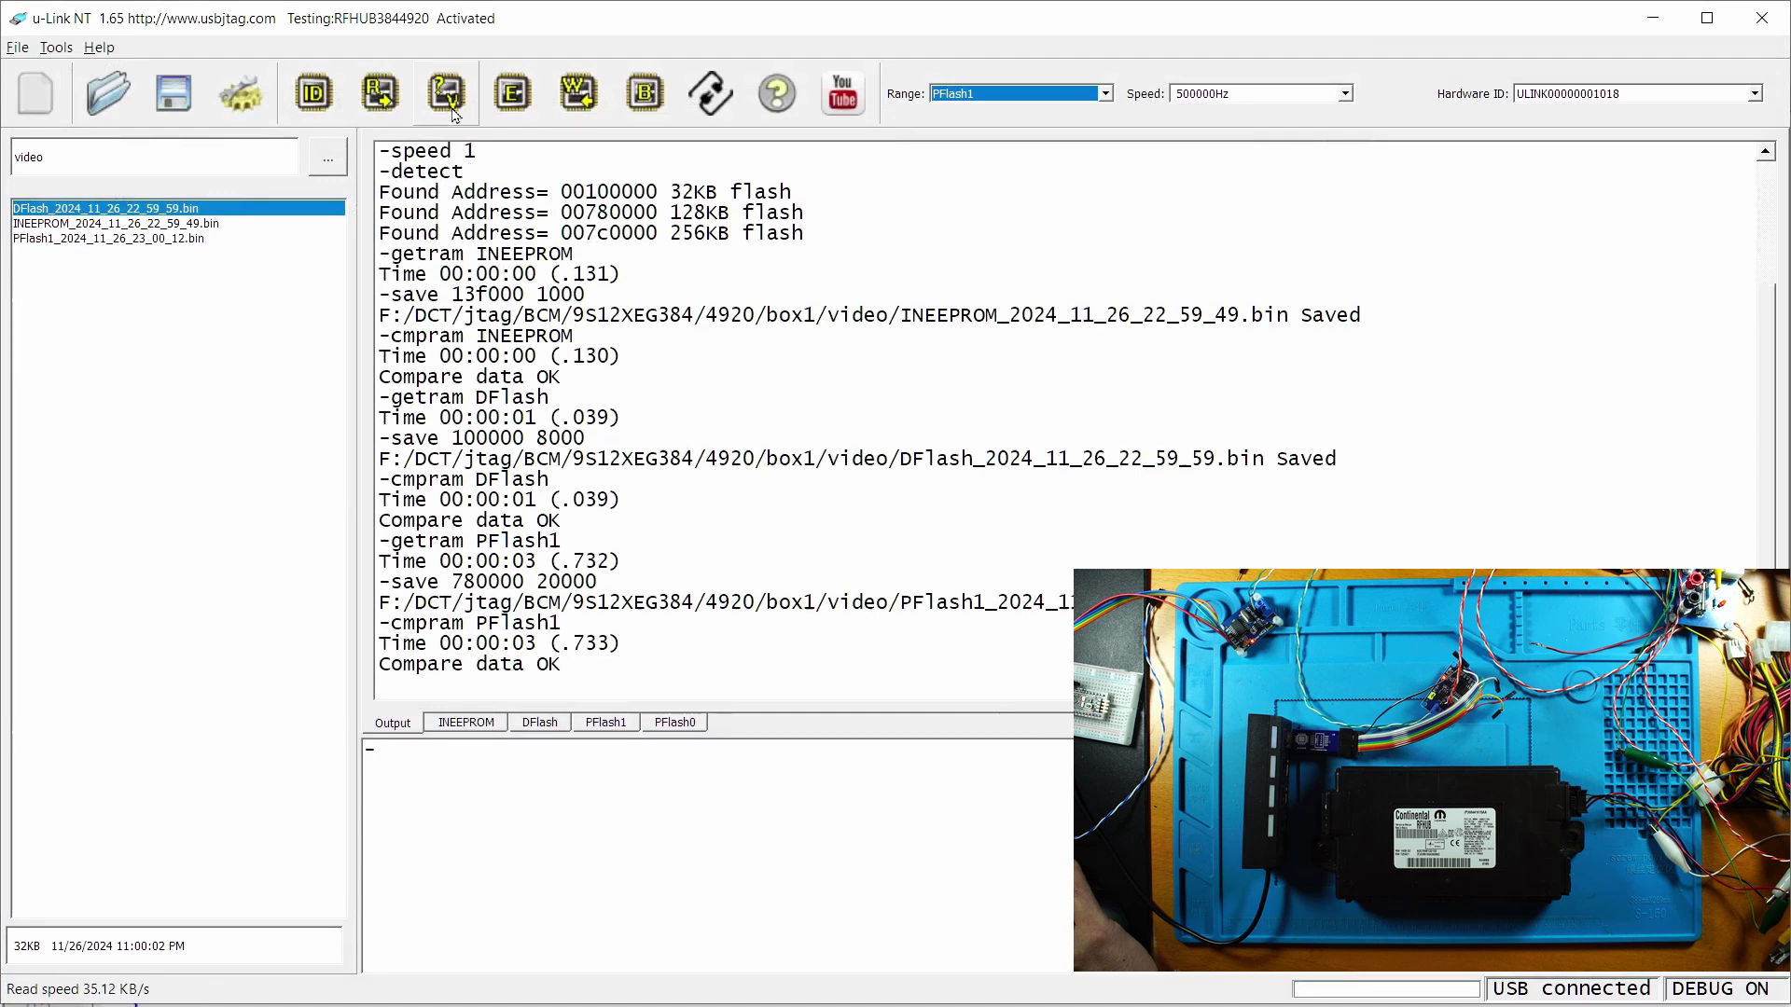
- Read the PFlash0 range, save it as PFlash0_2024_11_26_23_00_32.bin and verify the backup
left_click(956, 94)
left_click(957, 159)
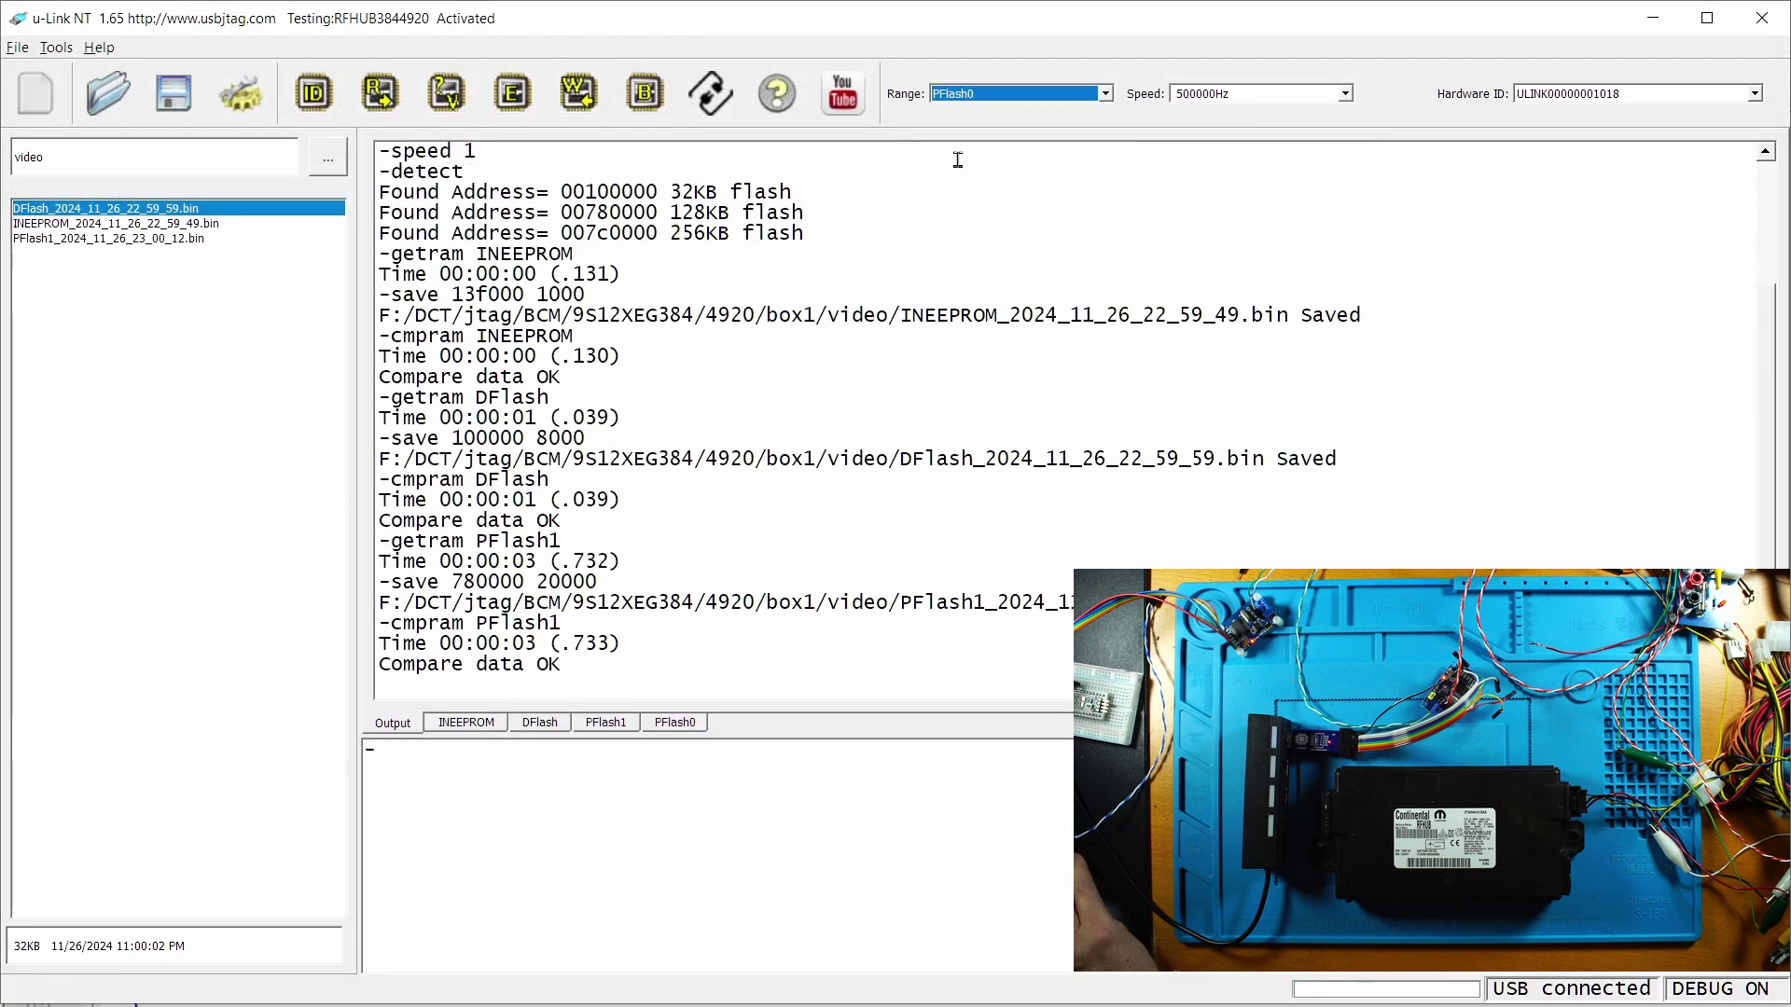
left_click(385, 99)
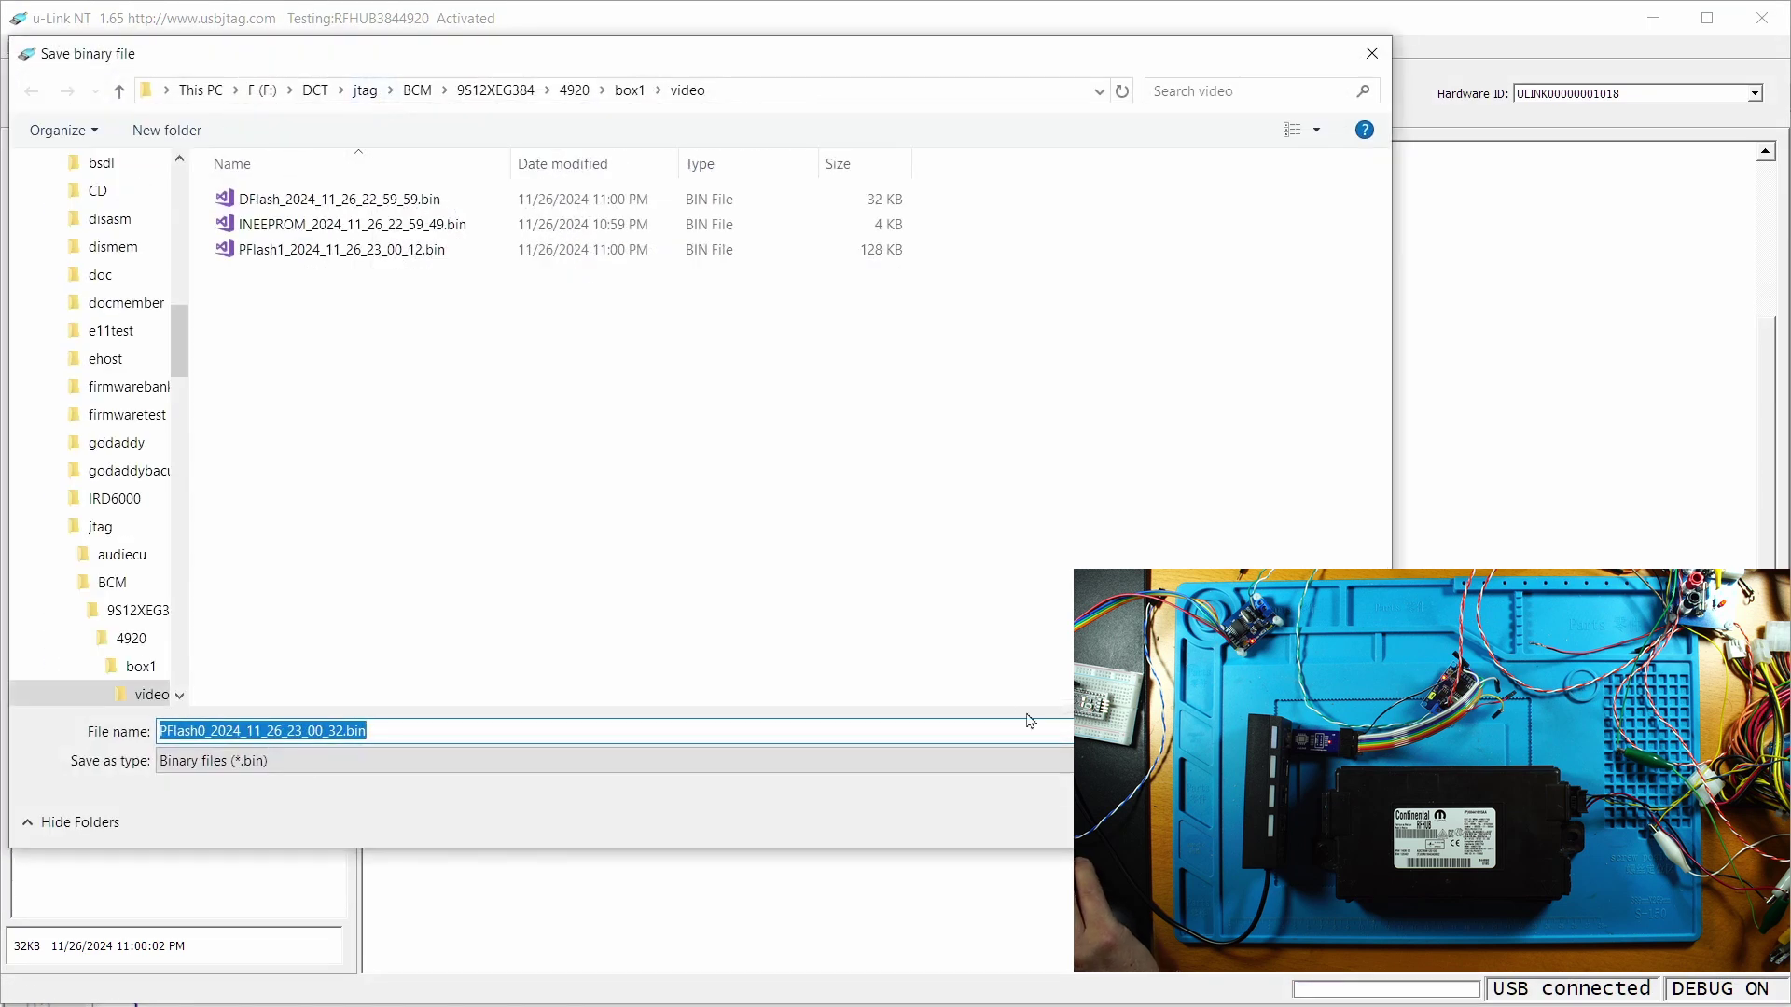
key("Return")
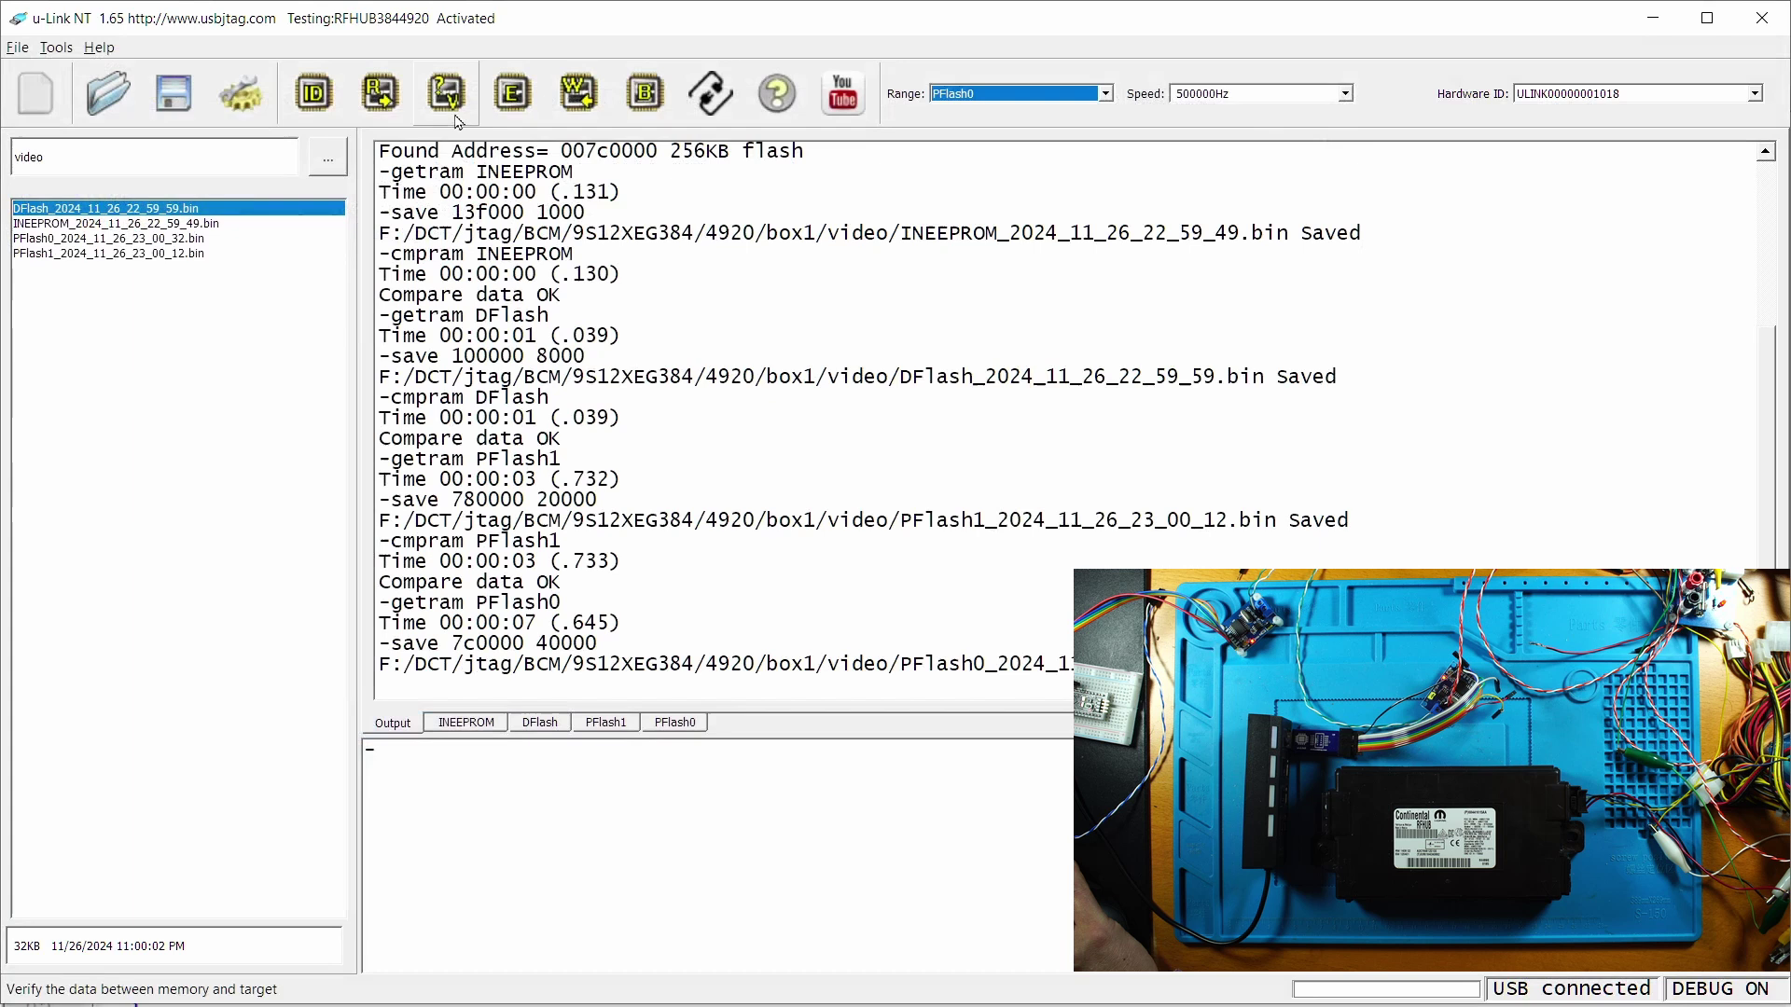
left_click(456, 103)
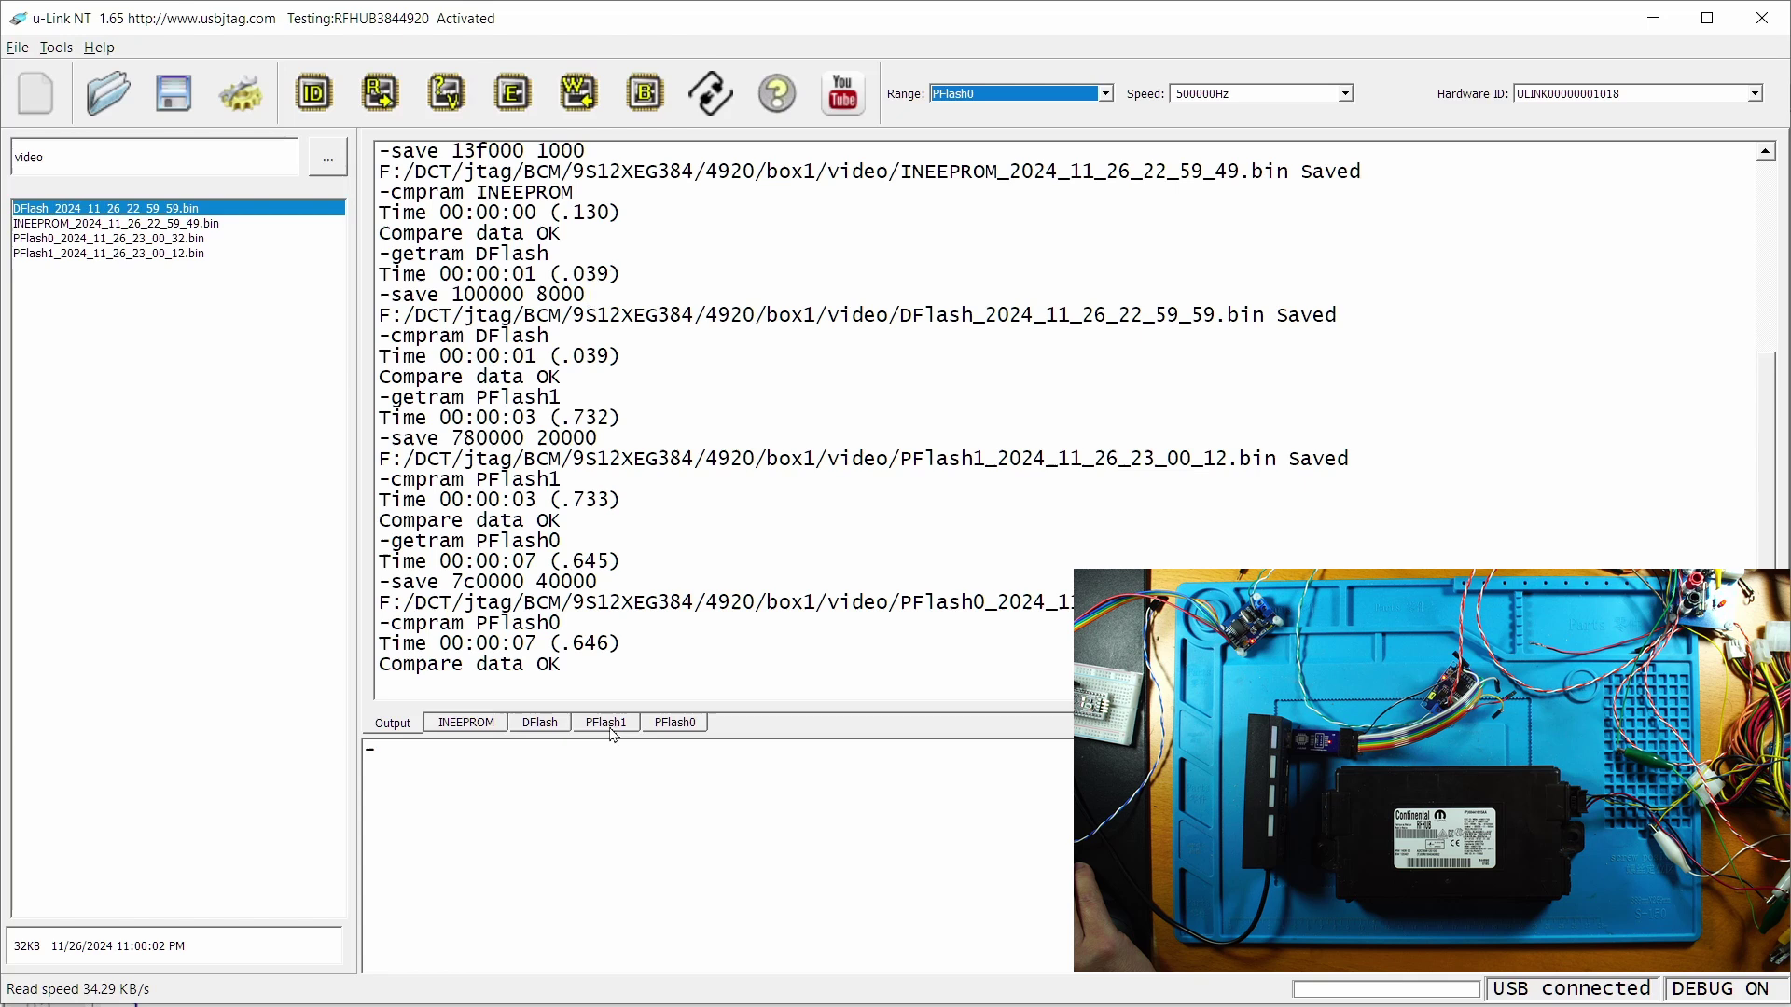
- Erase PFlash1, blank-check it, and program it with the loaded data
left_click(607, 724)
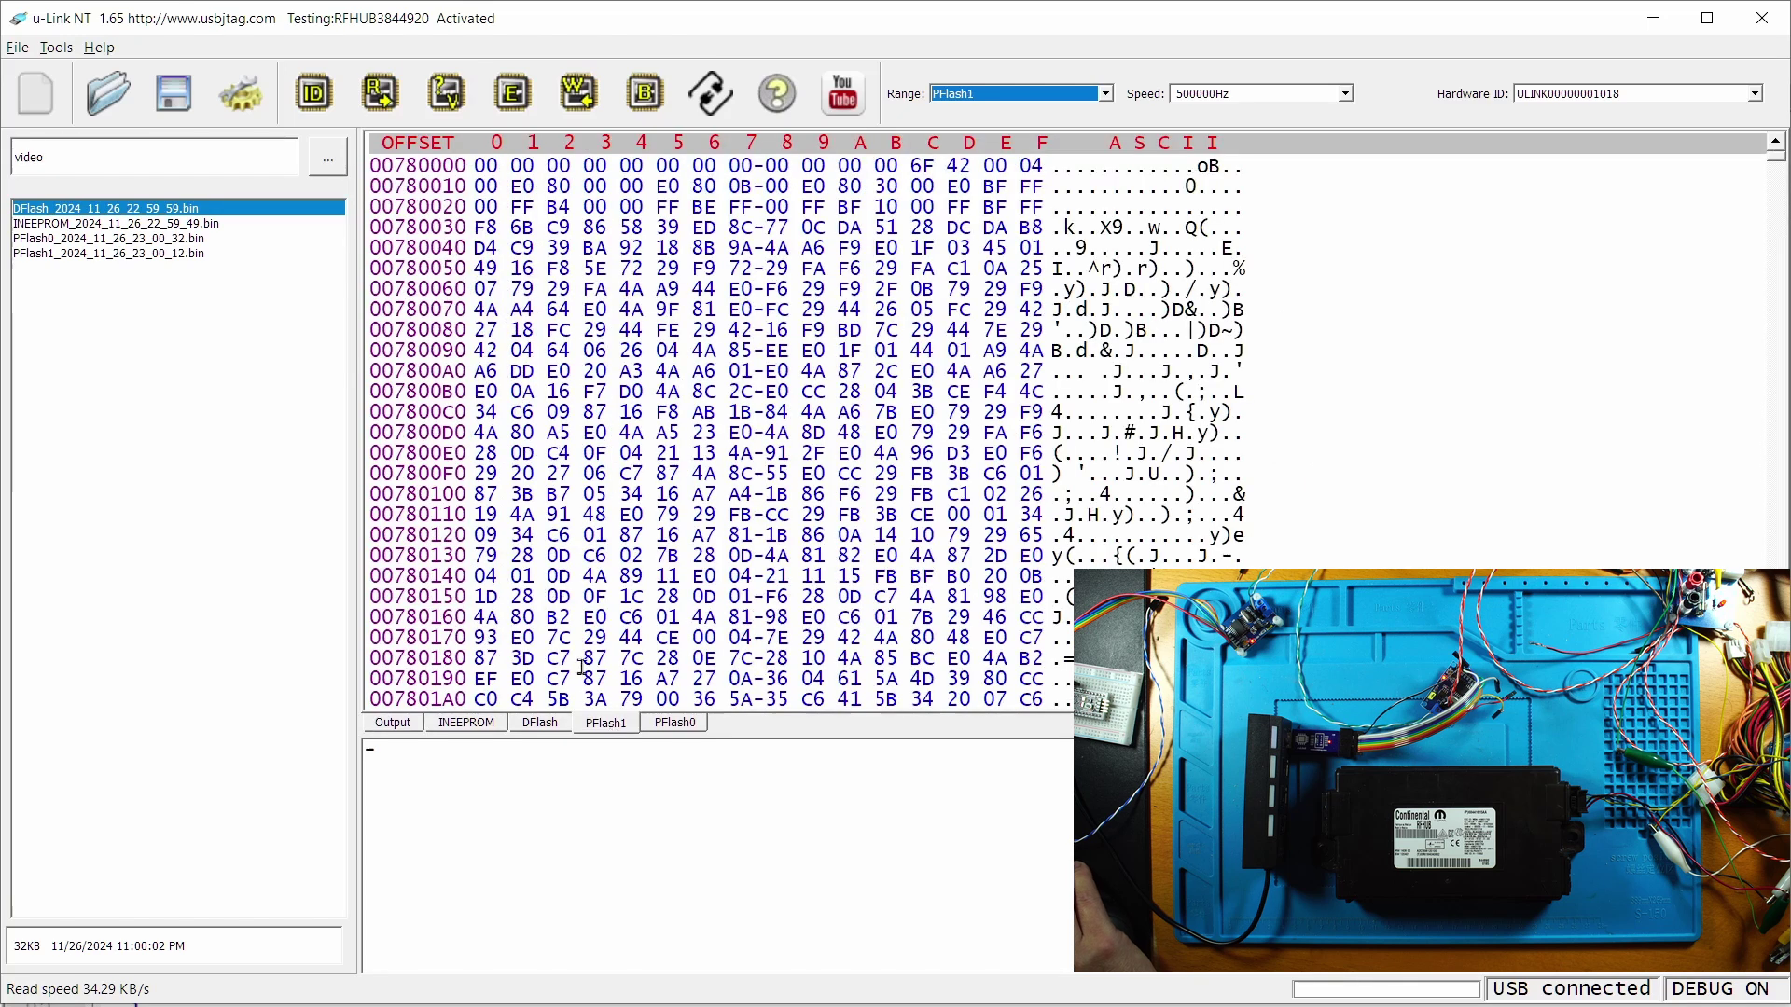
left_click(504, 108)
left_click(849, 541)
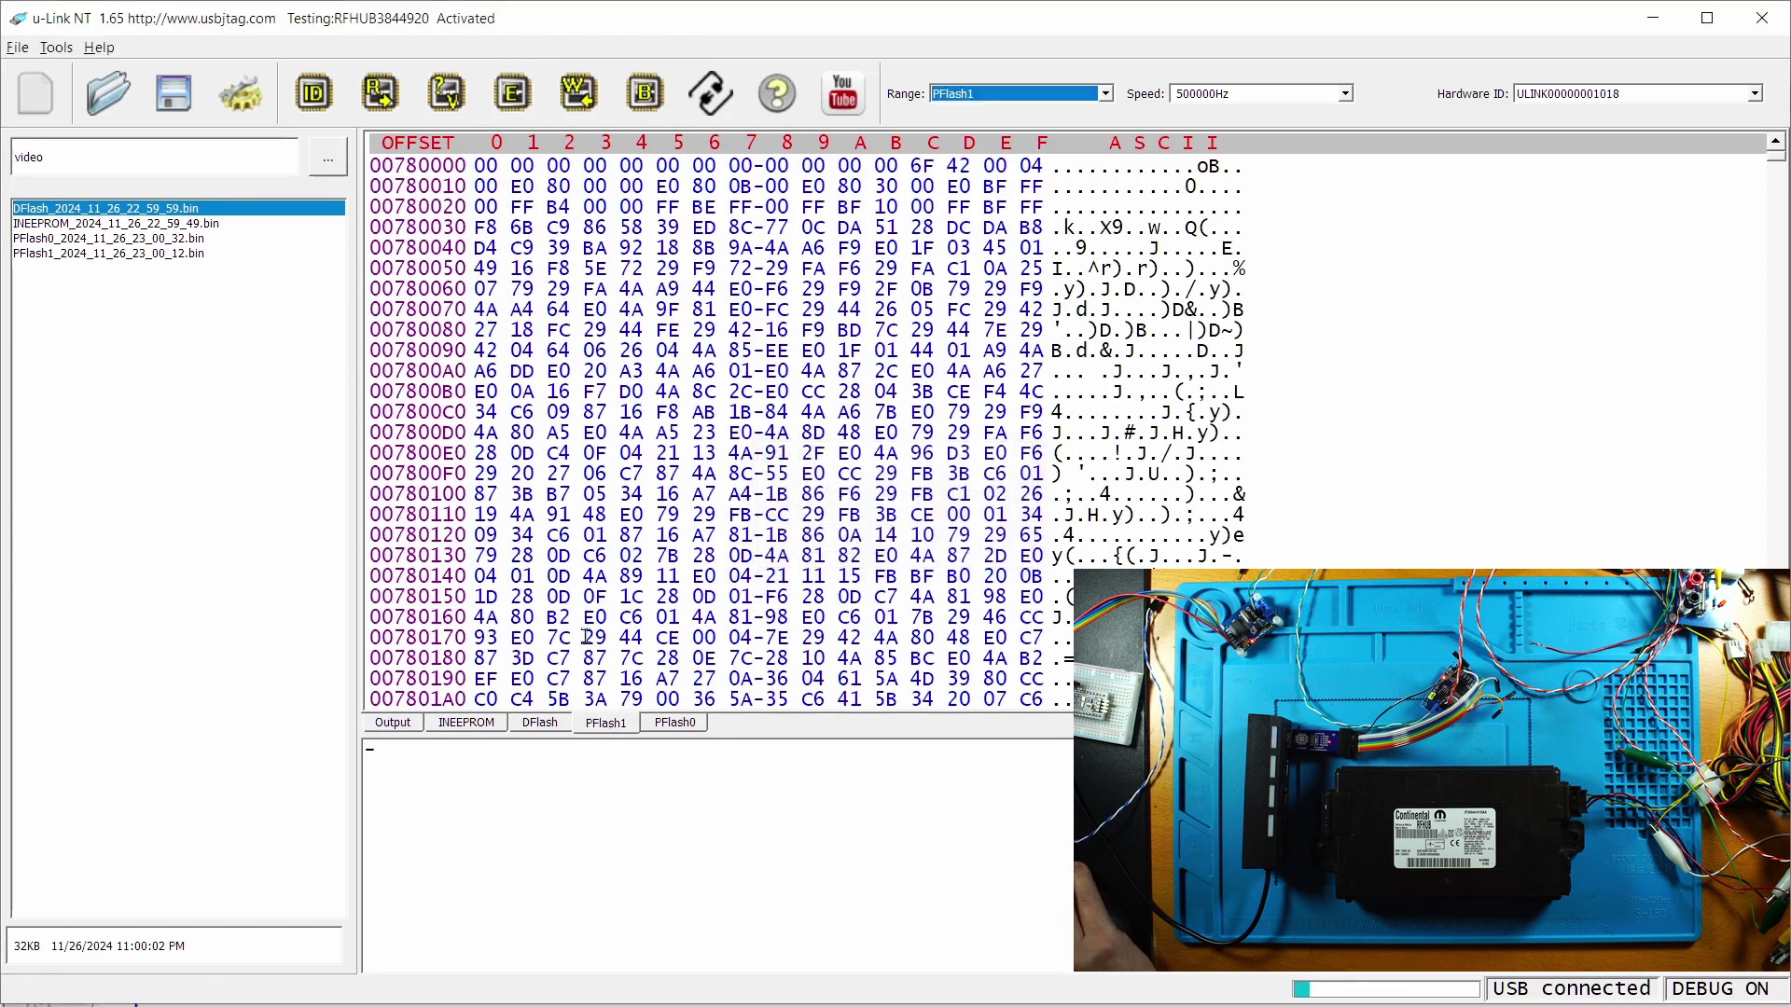
left_click(390, 731)
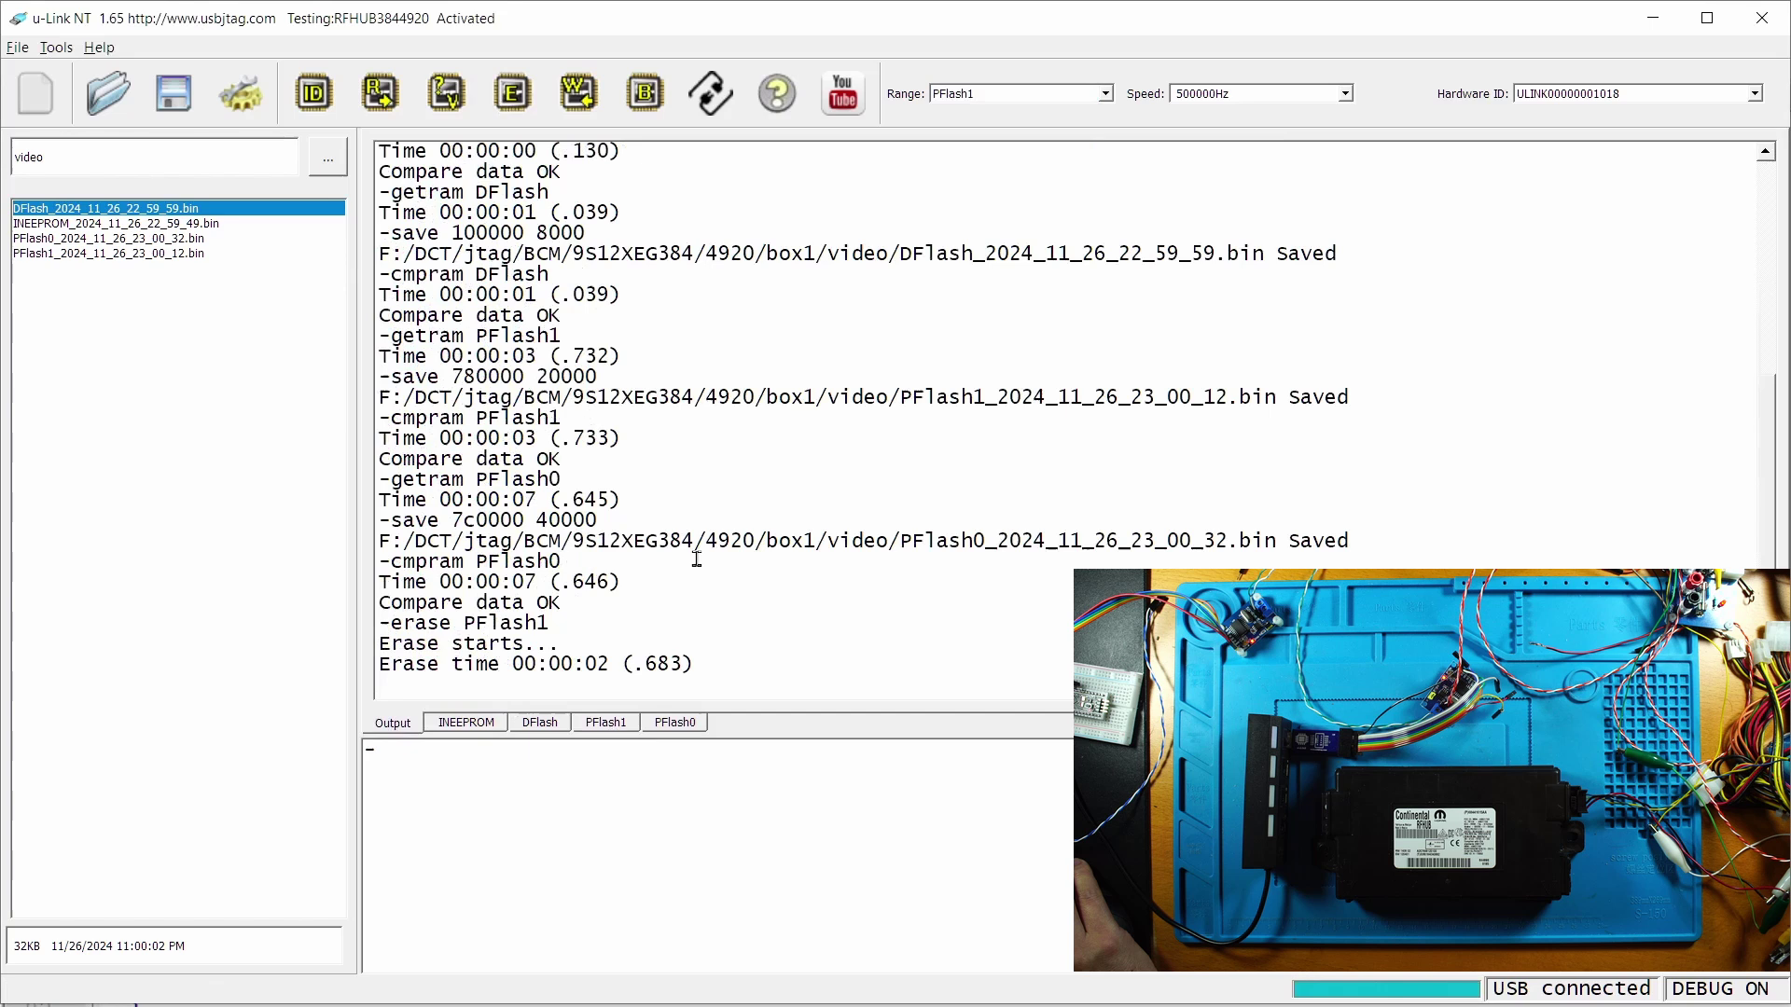
left_click(643, 104)
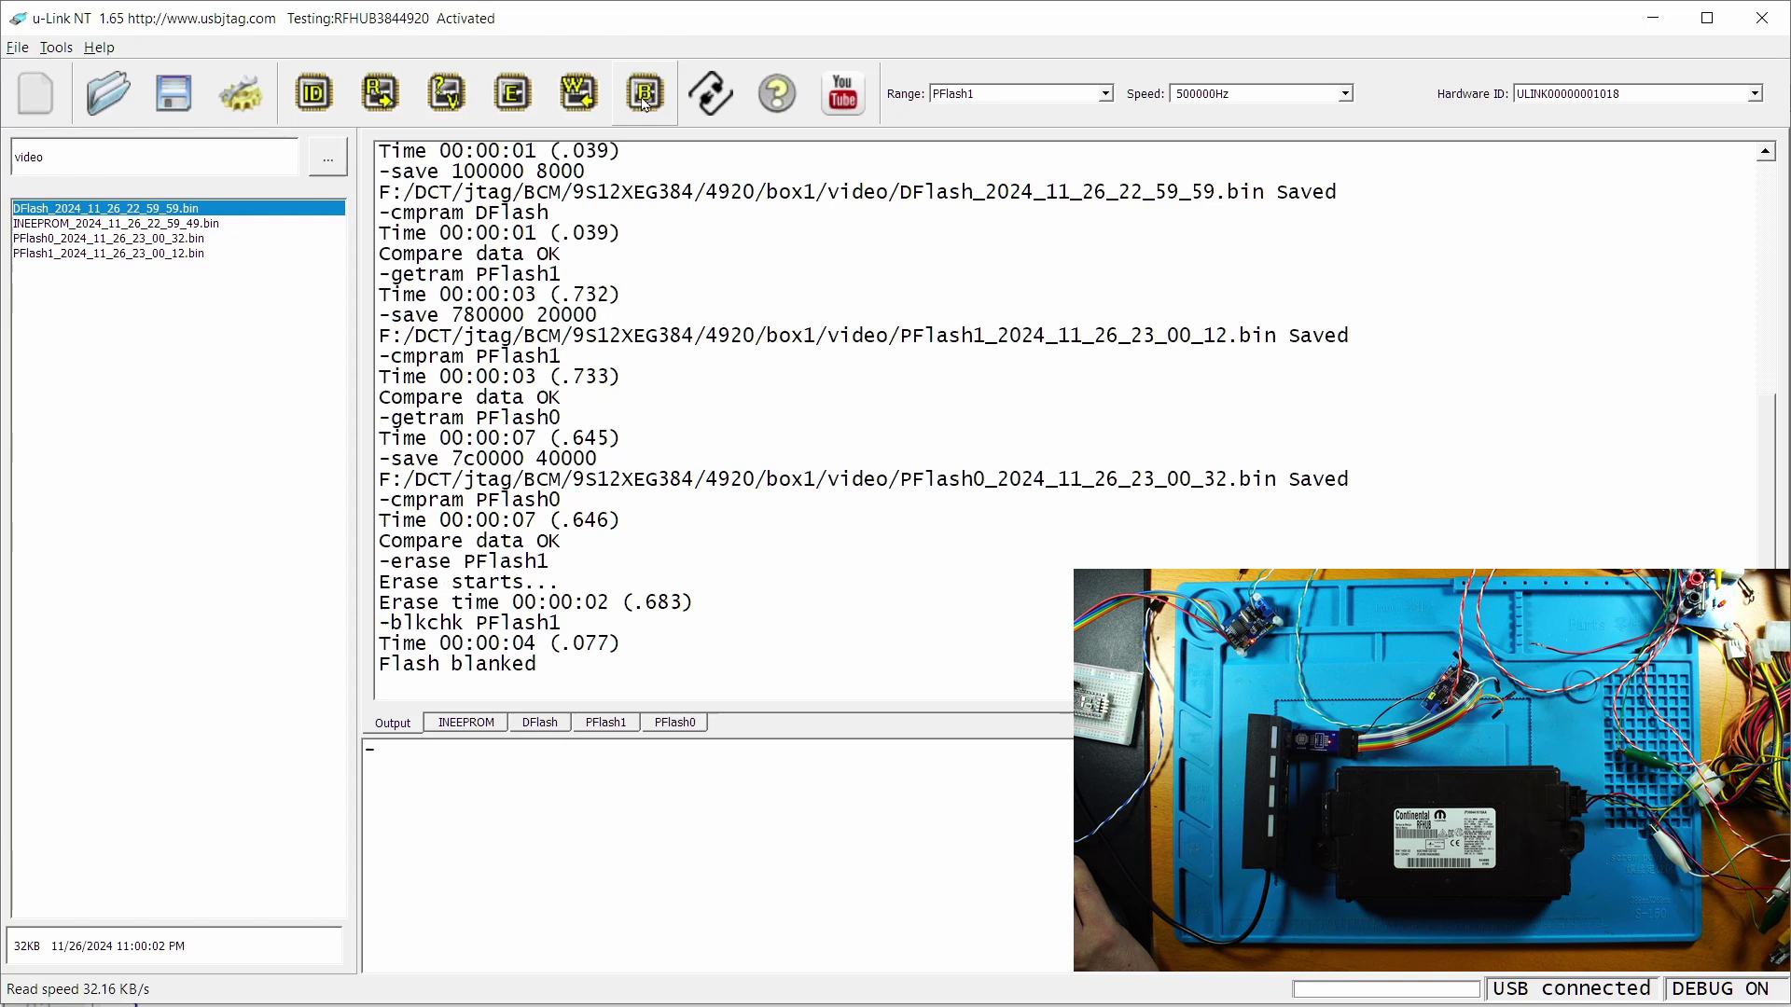
left_click(578, 94)
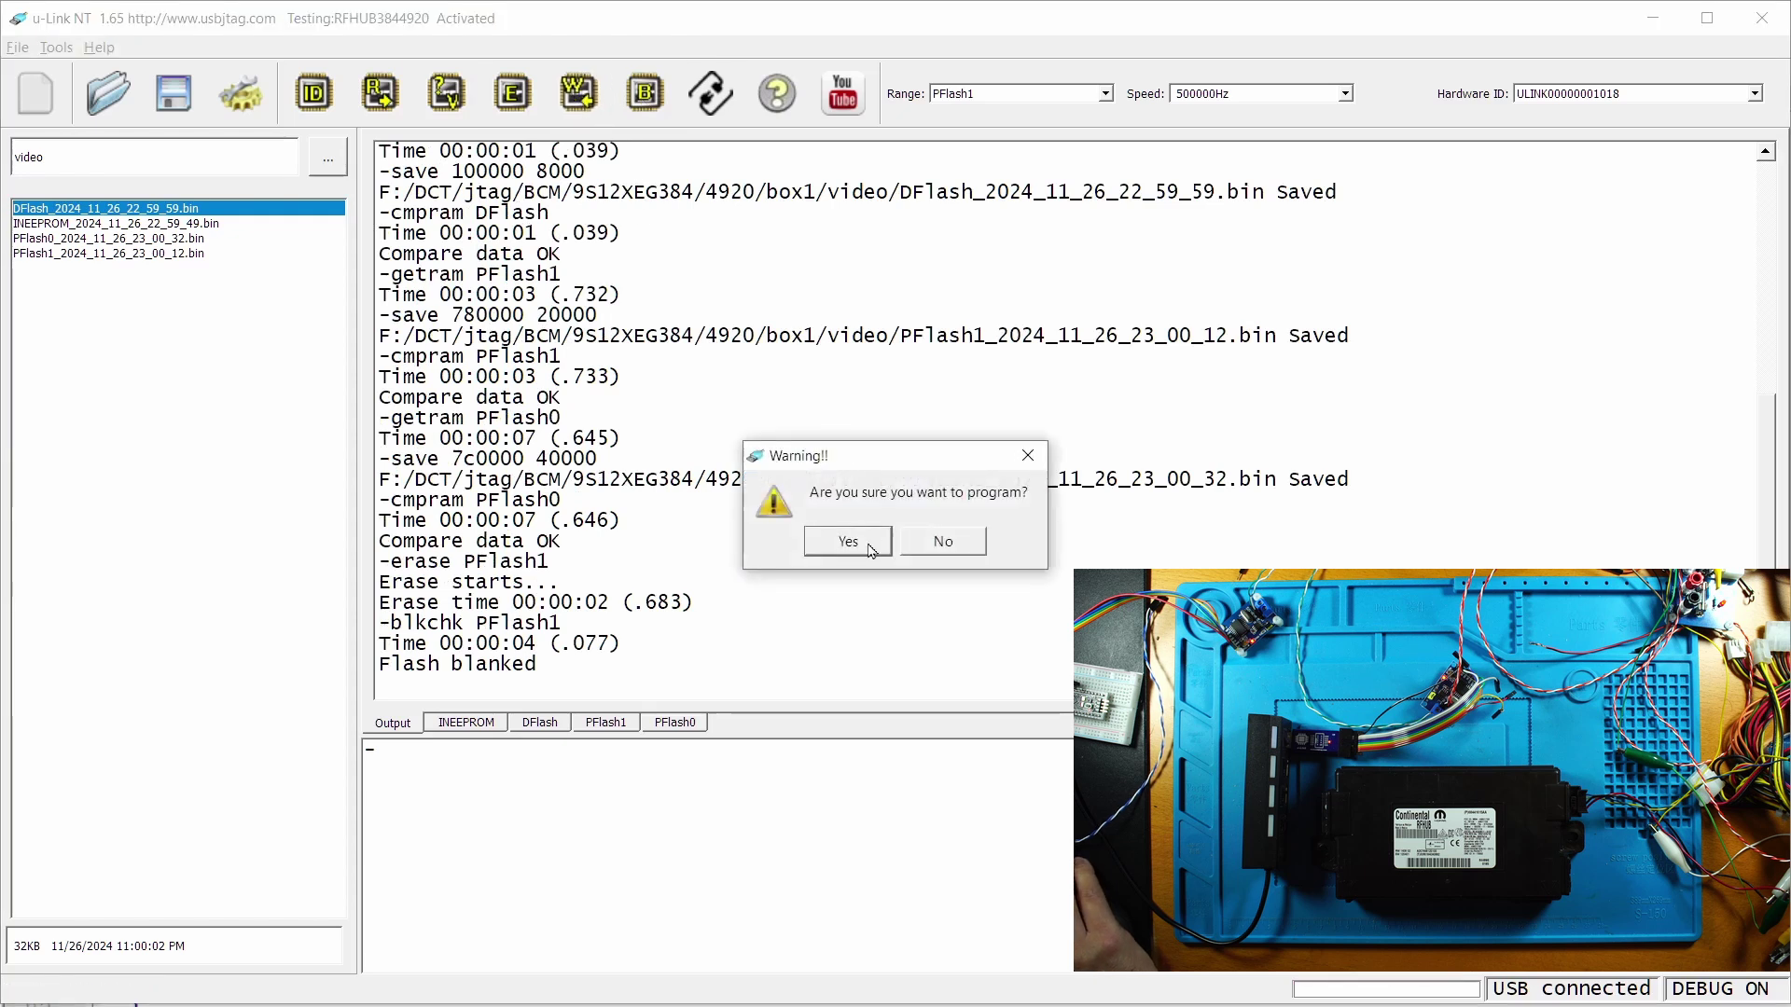
left_click(869, 547)
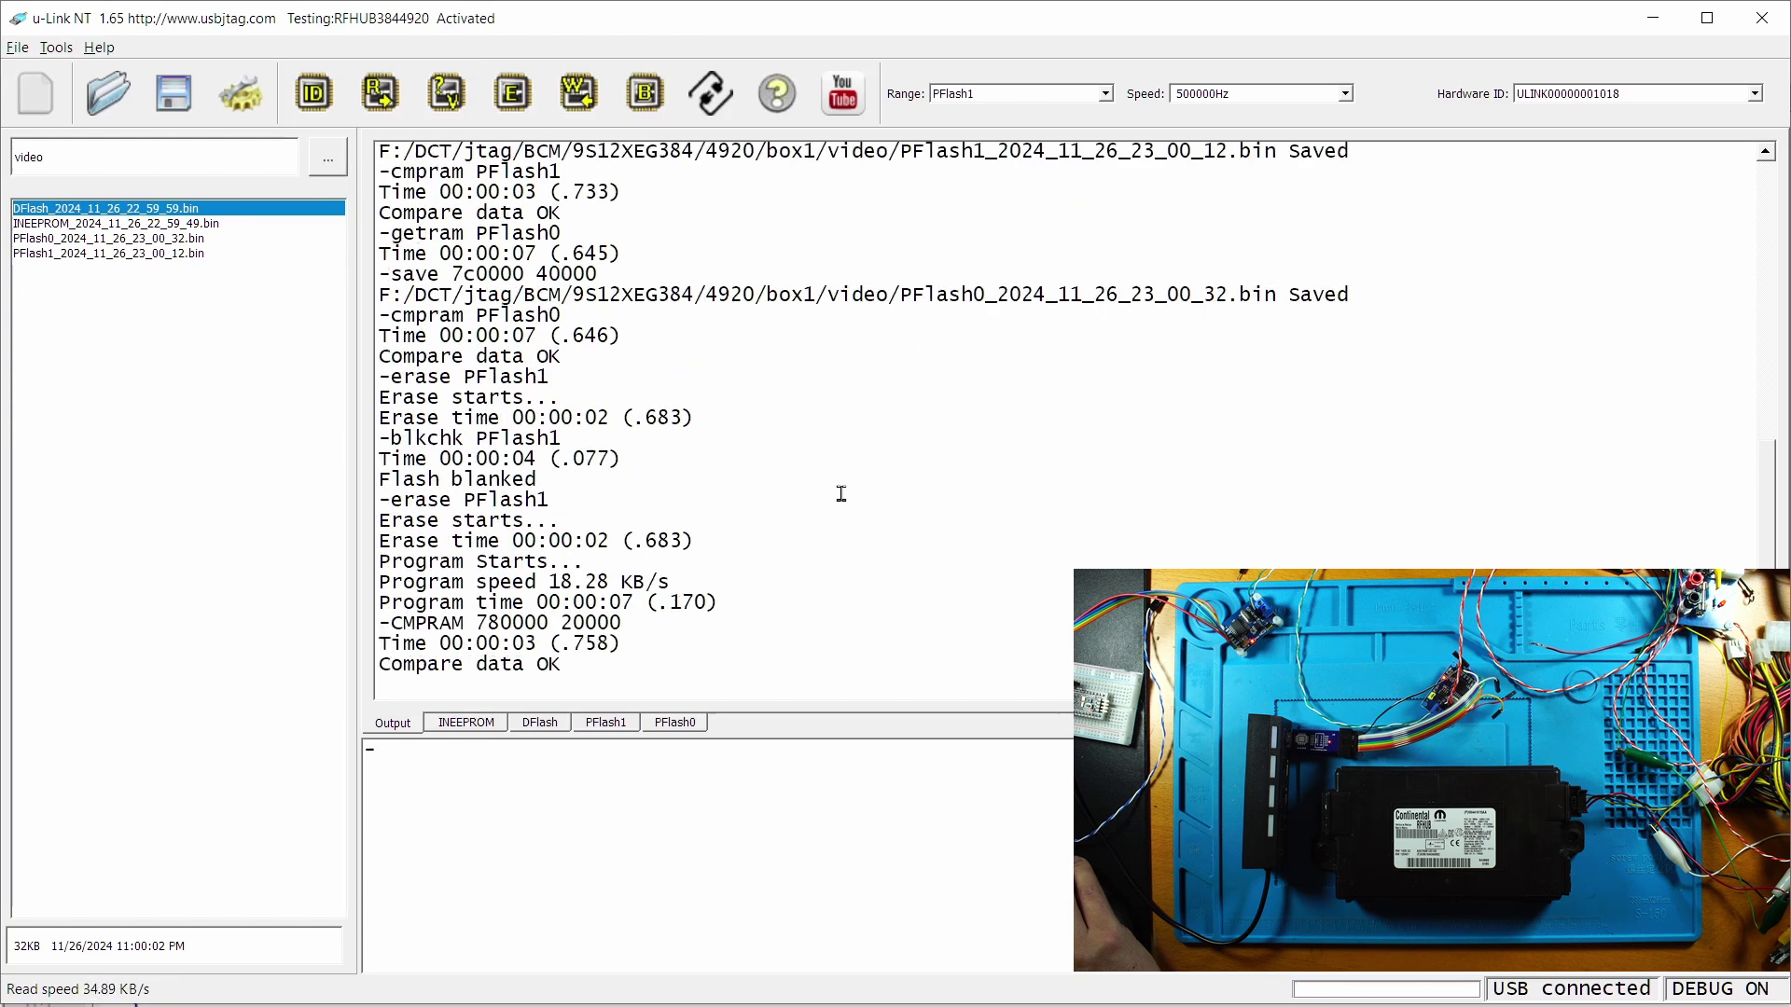
- Blank-check PFlash0, erase it after it fails, and recheck that it is blank
left_click(1011, 95)
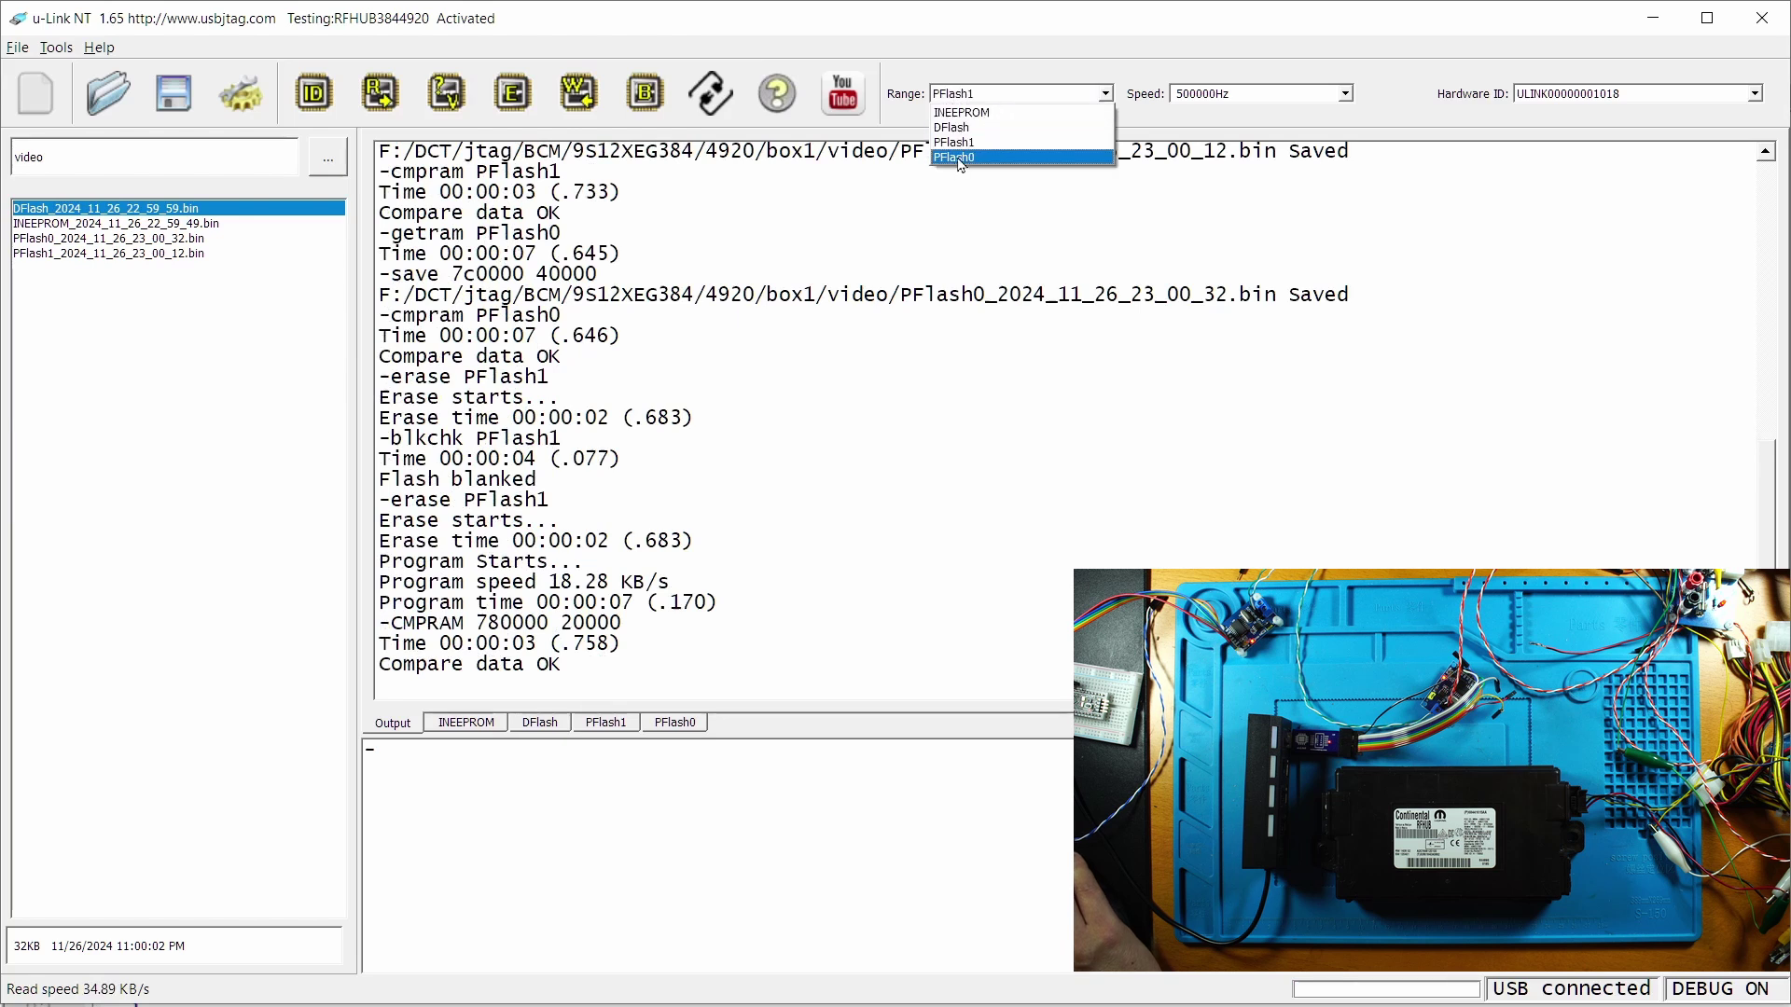
left_click(956, 158)
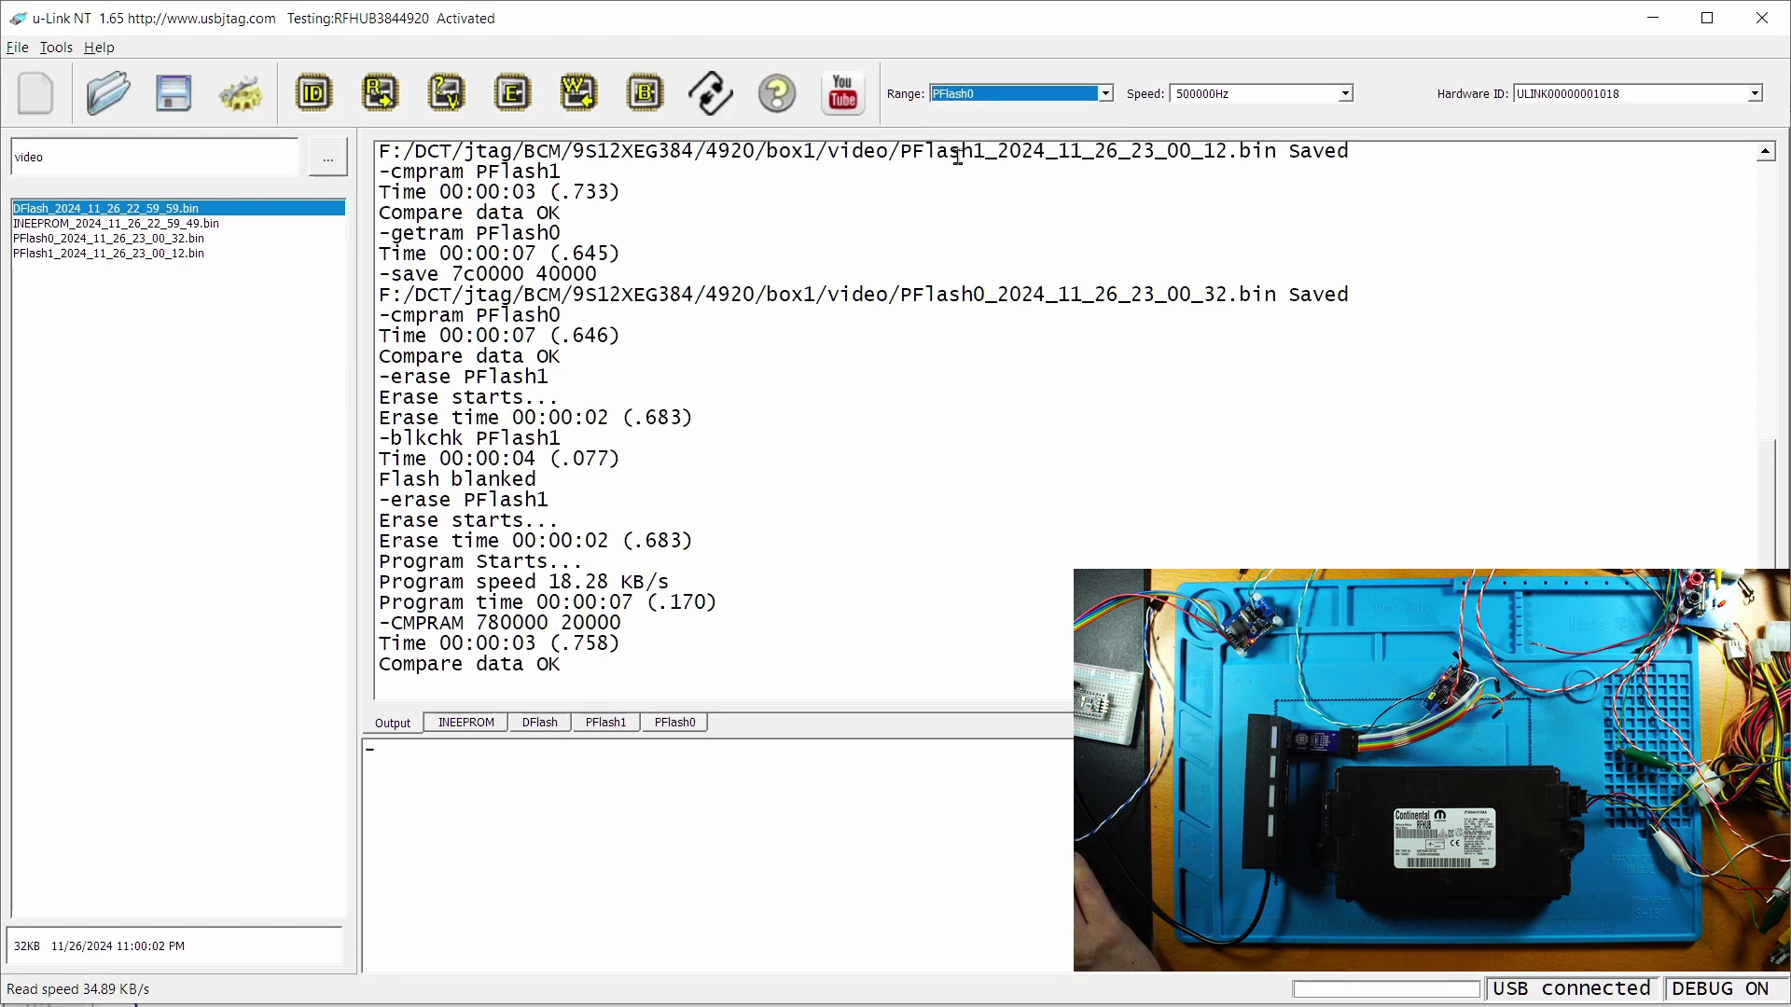
left_click(641, 102)
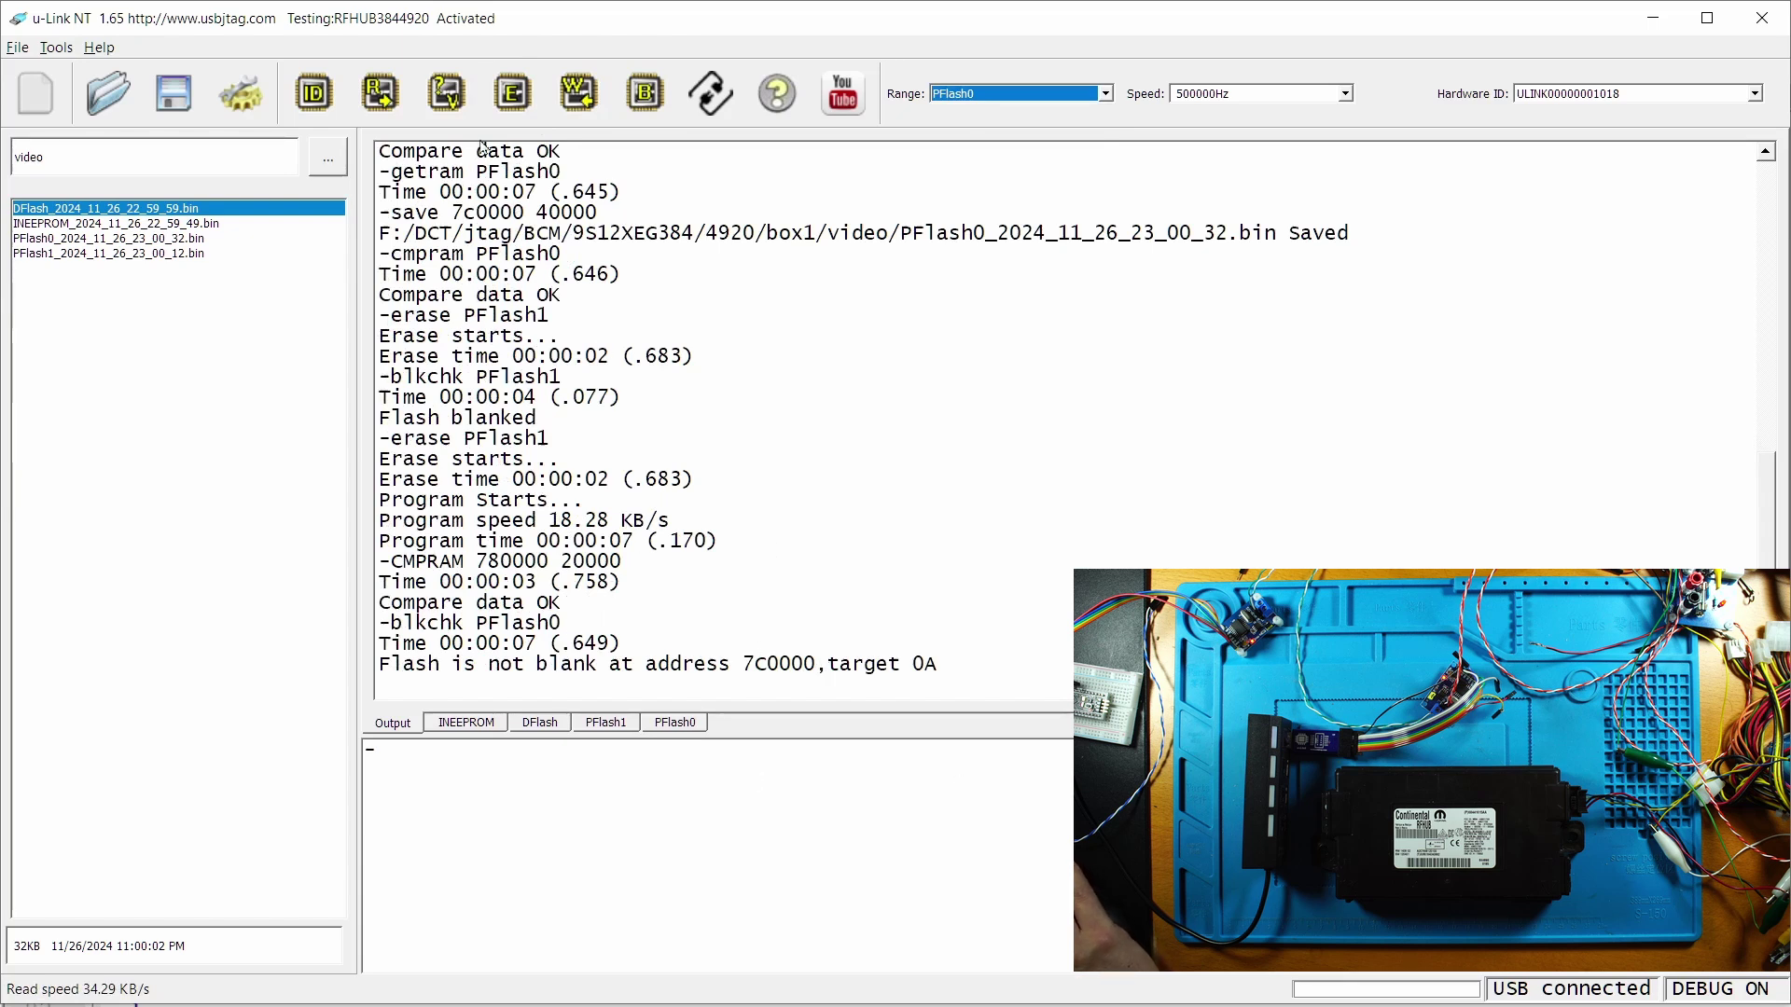
left_click(513, 93)
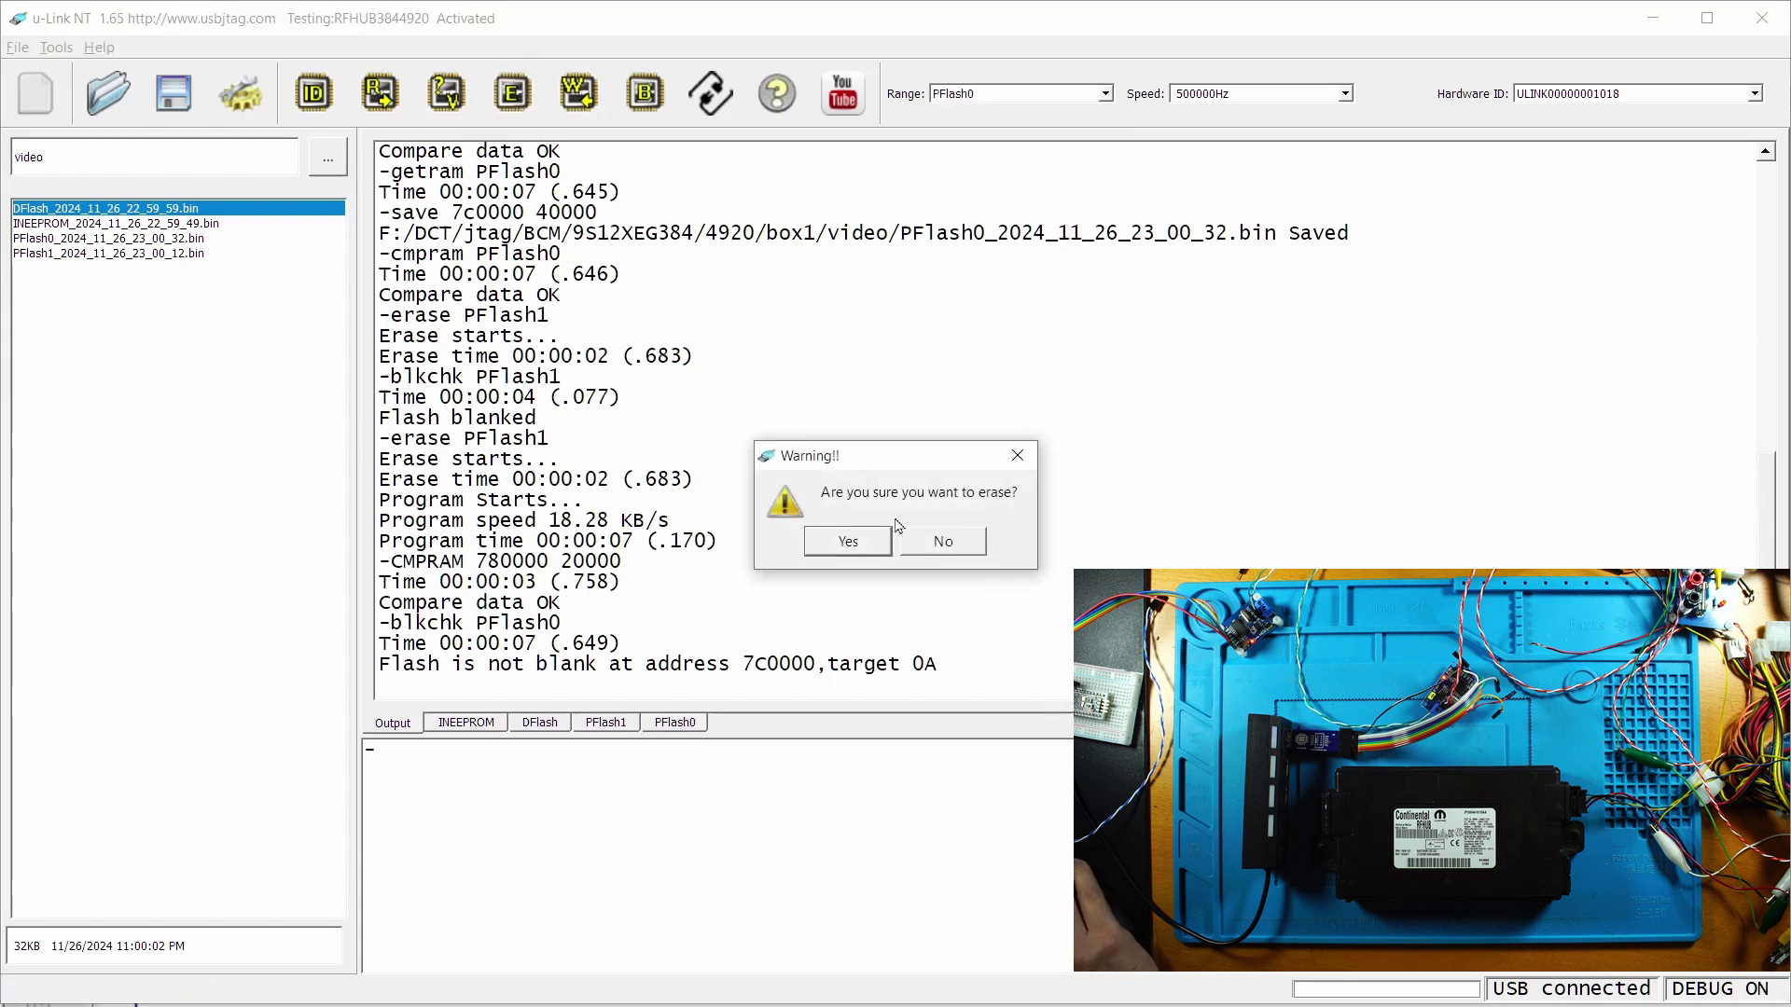
left_click(837, 543)
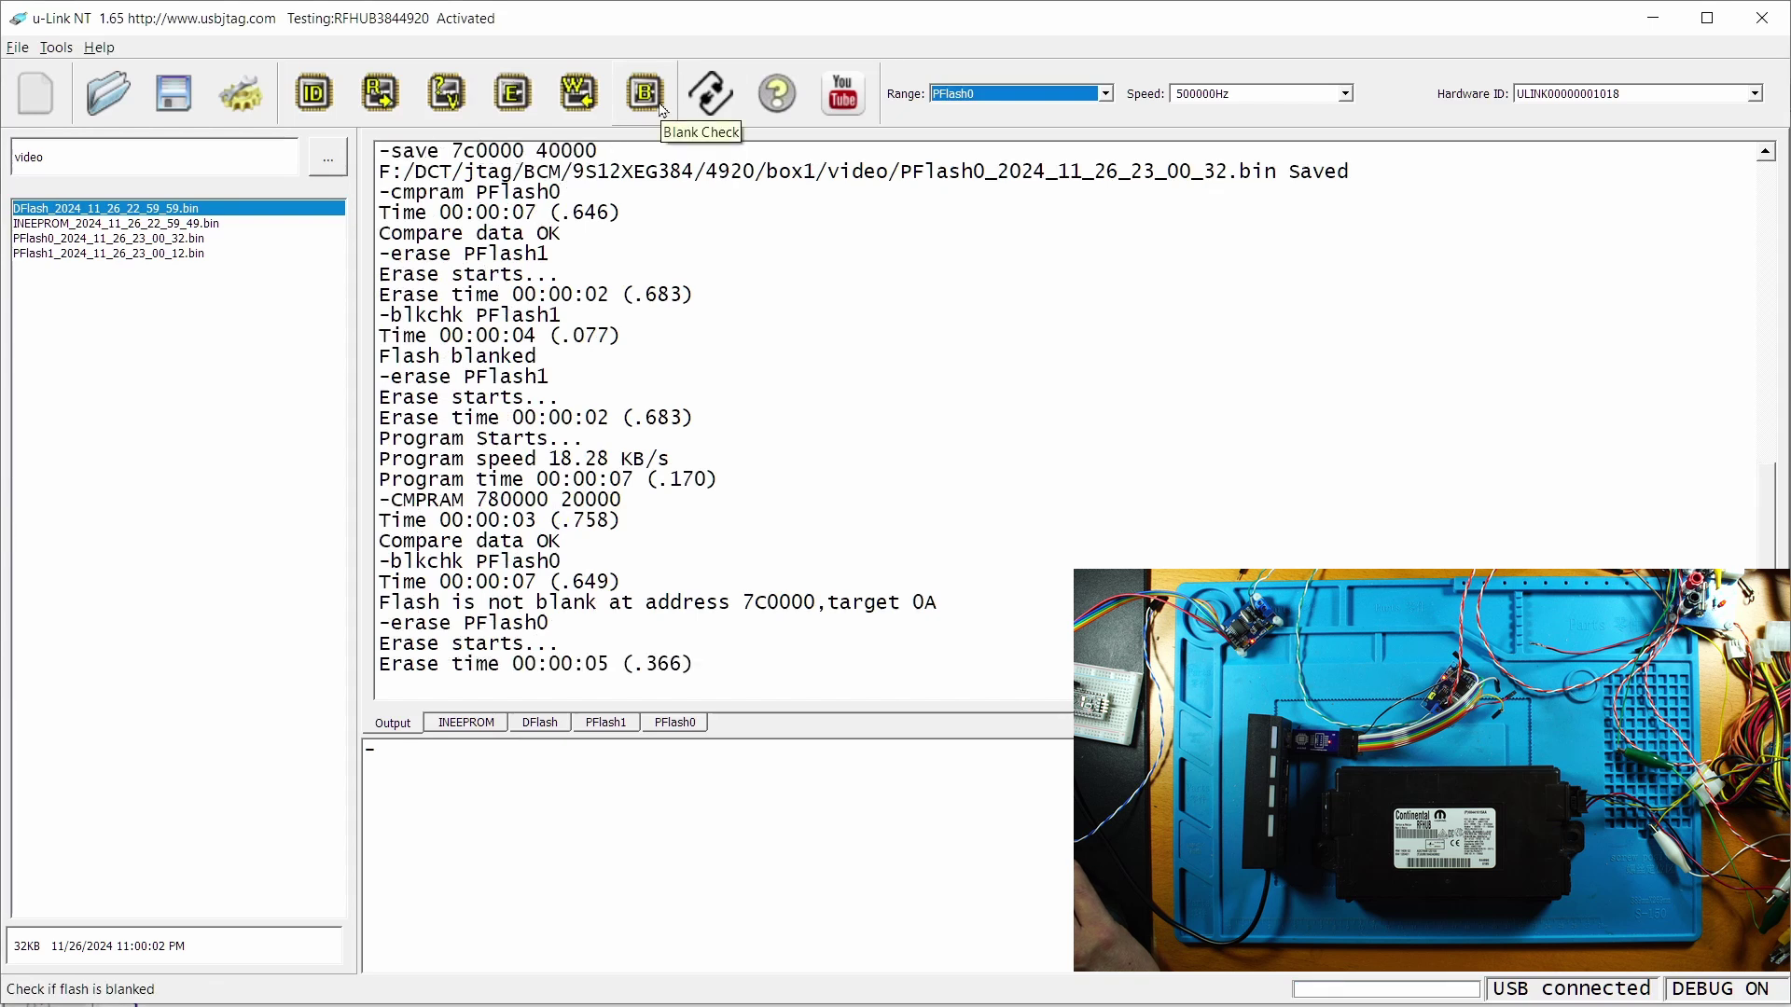
left_click(663, 109)
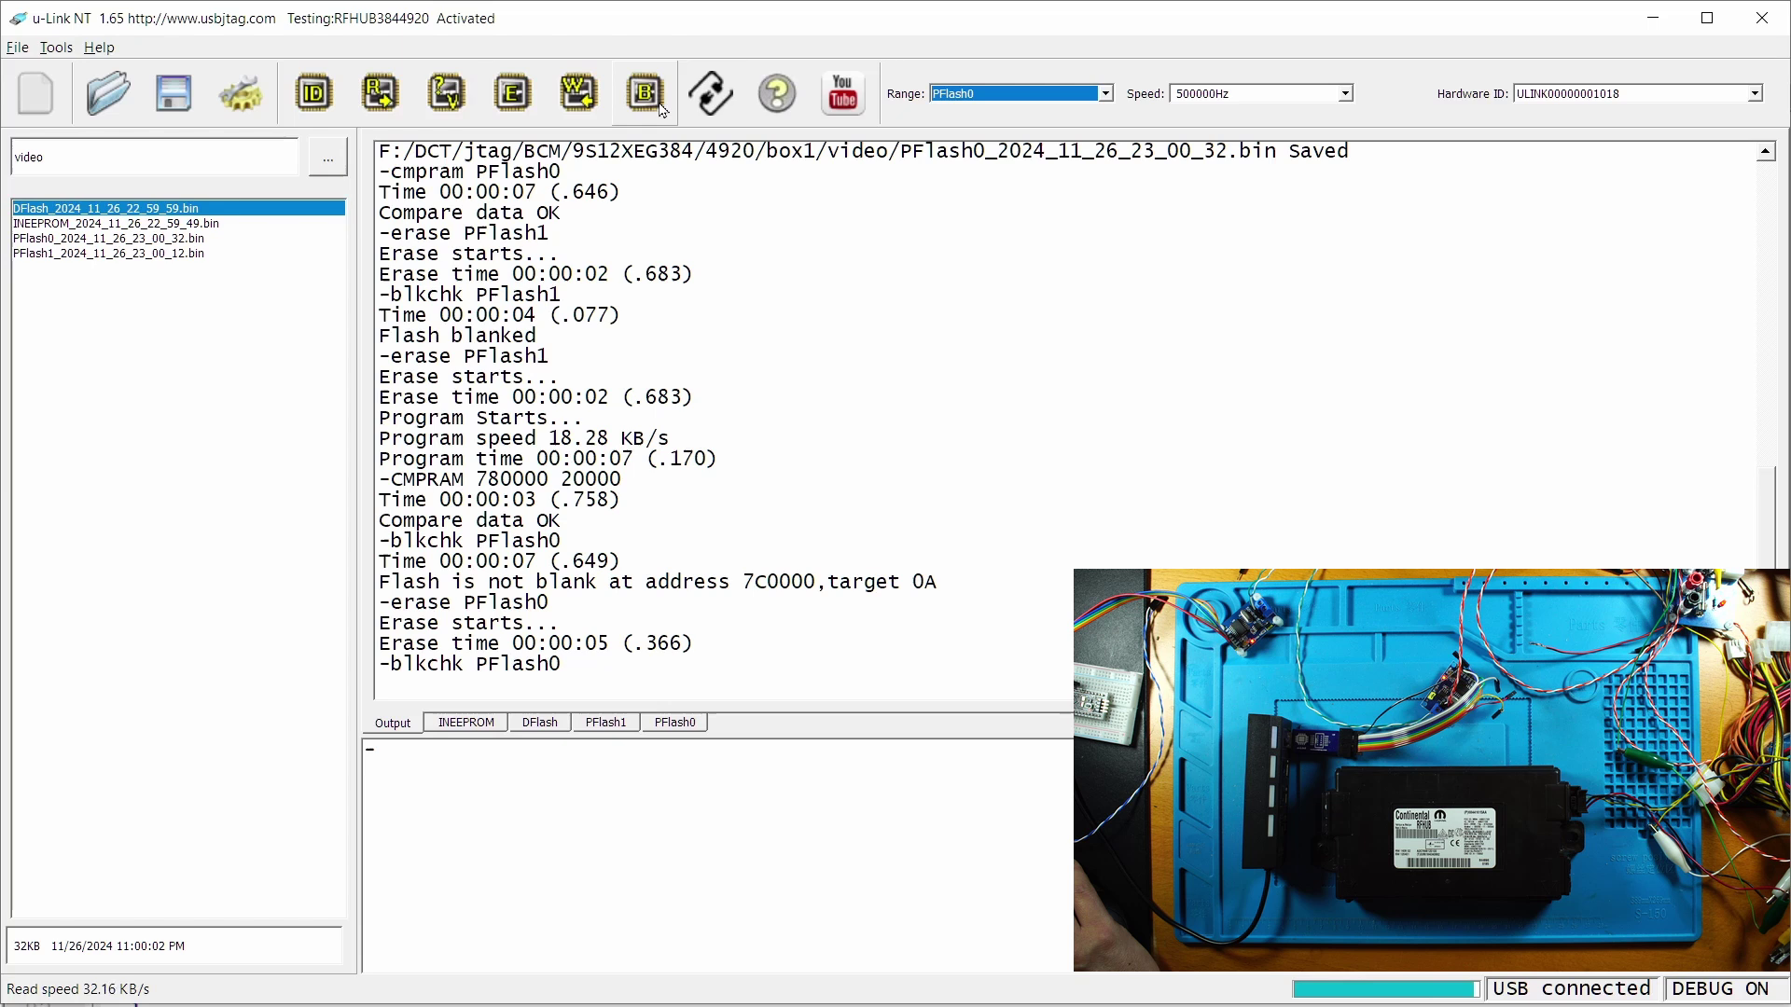
left_click(578, 93)
- Confirm the program warning so PFlash0 is written and verified at 7C0000
left_click(845, 543)
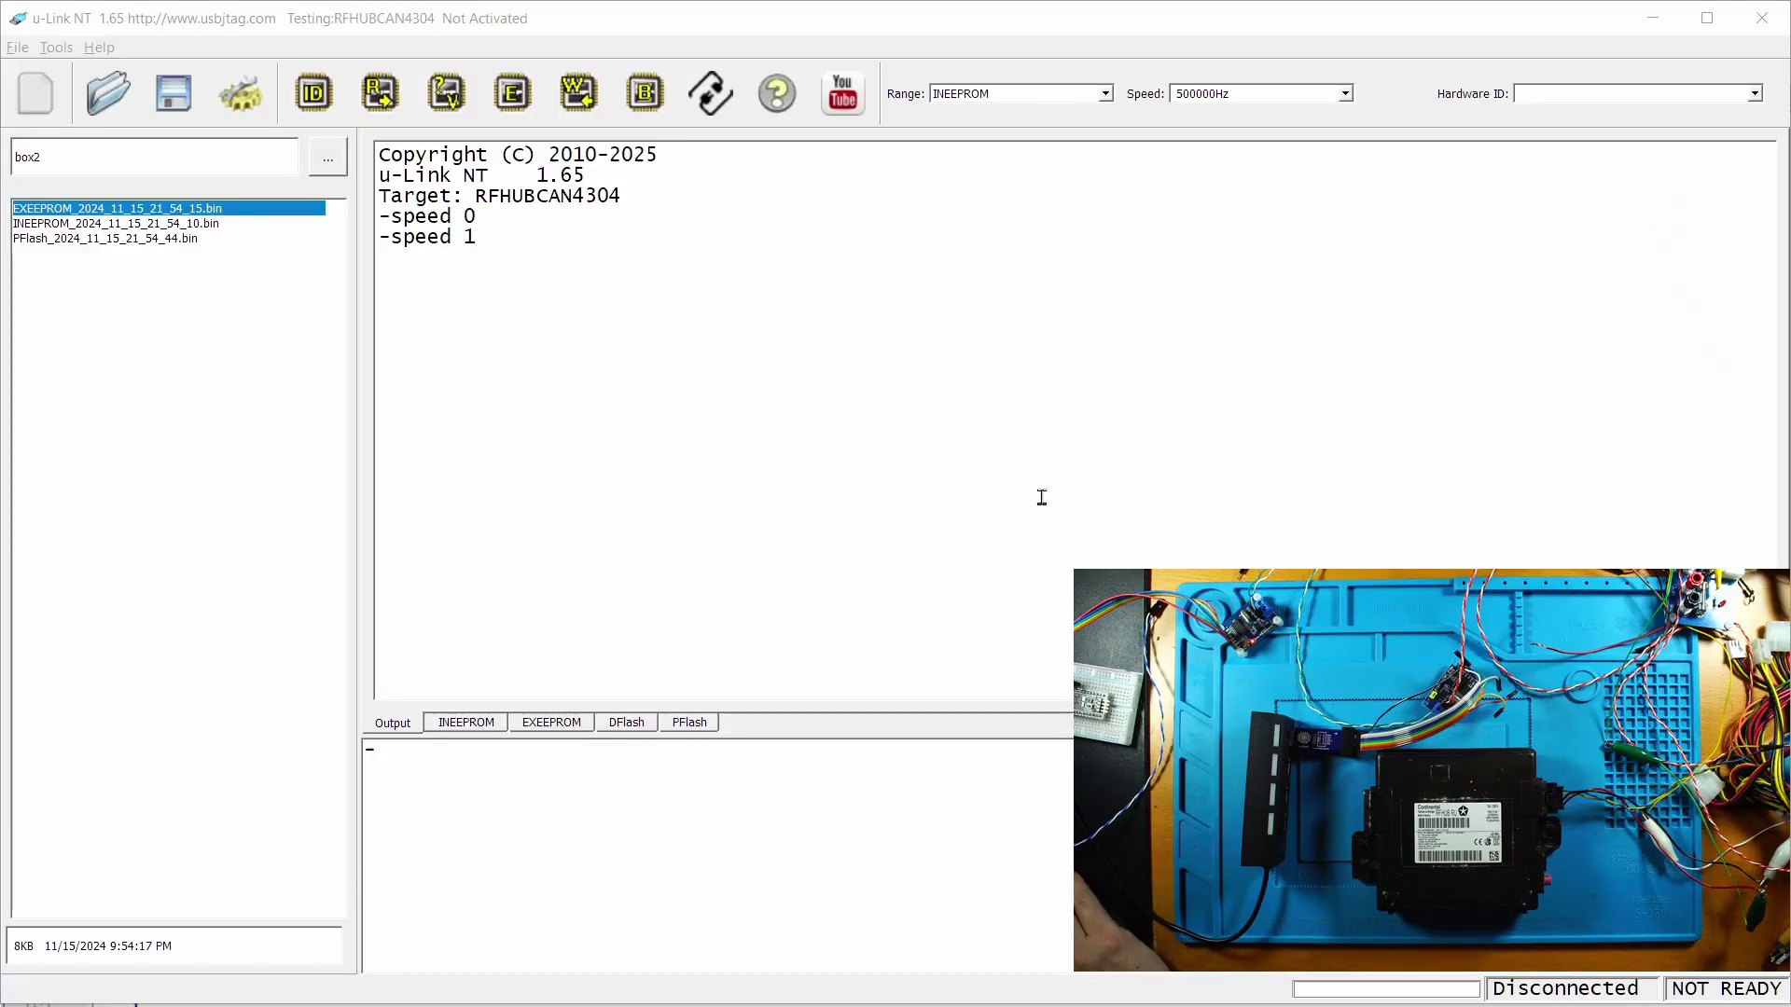
- Set the working folder to the box2\video subfolder
left_click(354, 173)
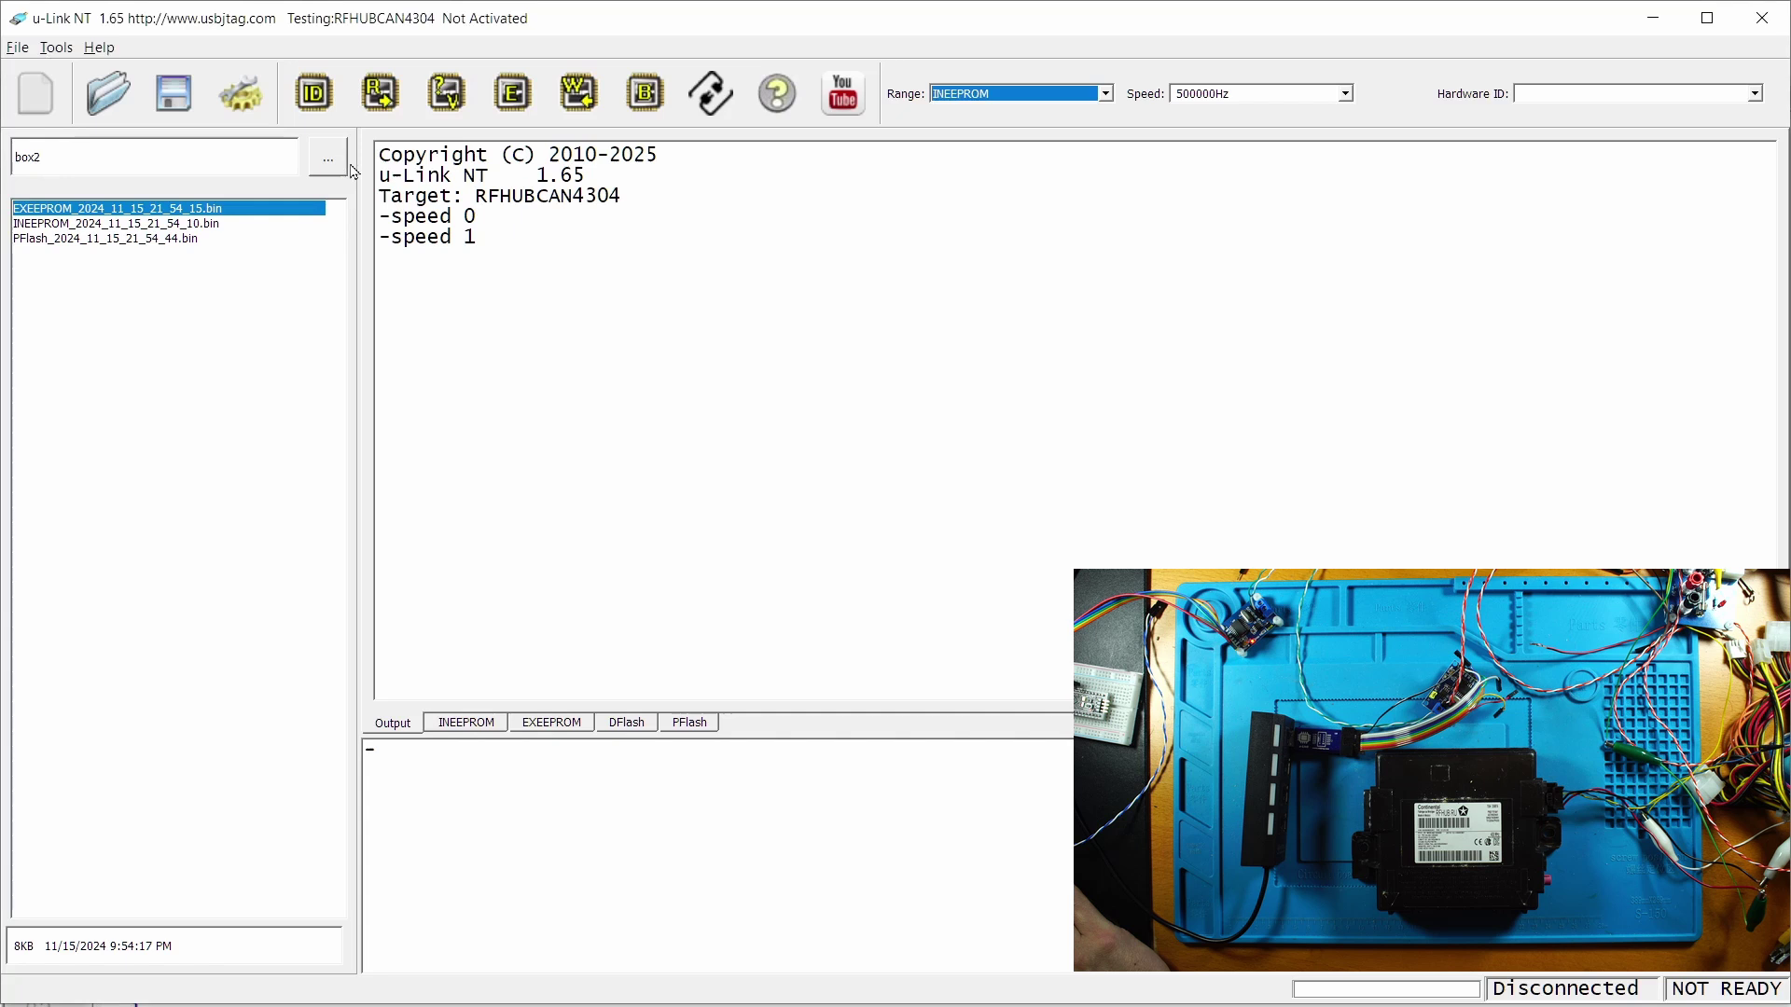
left_click(336, 166)
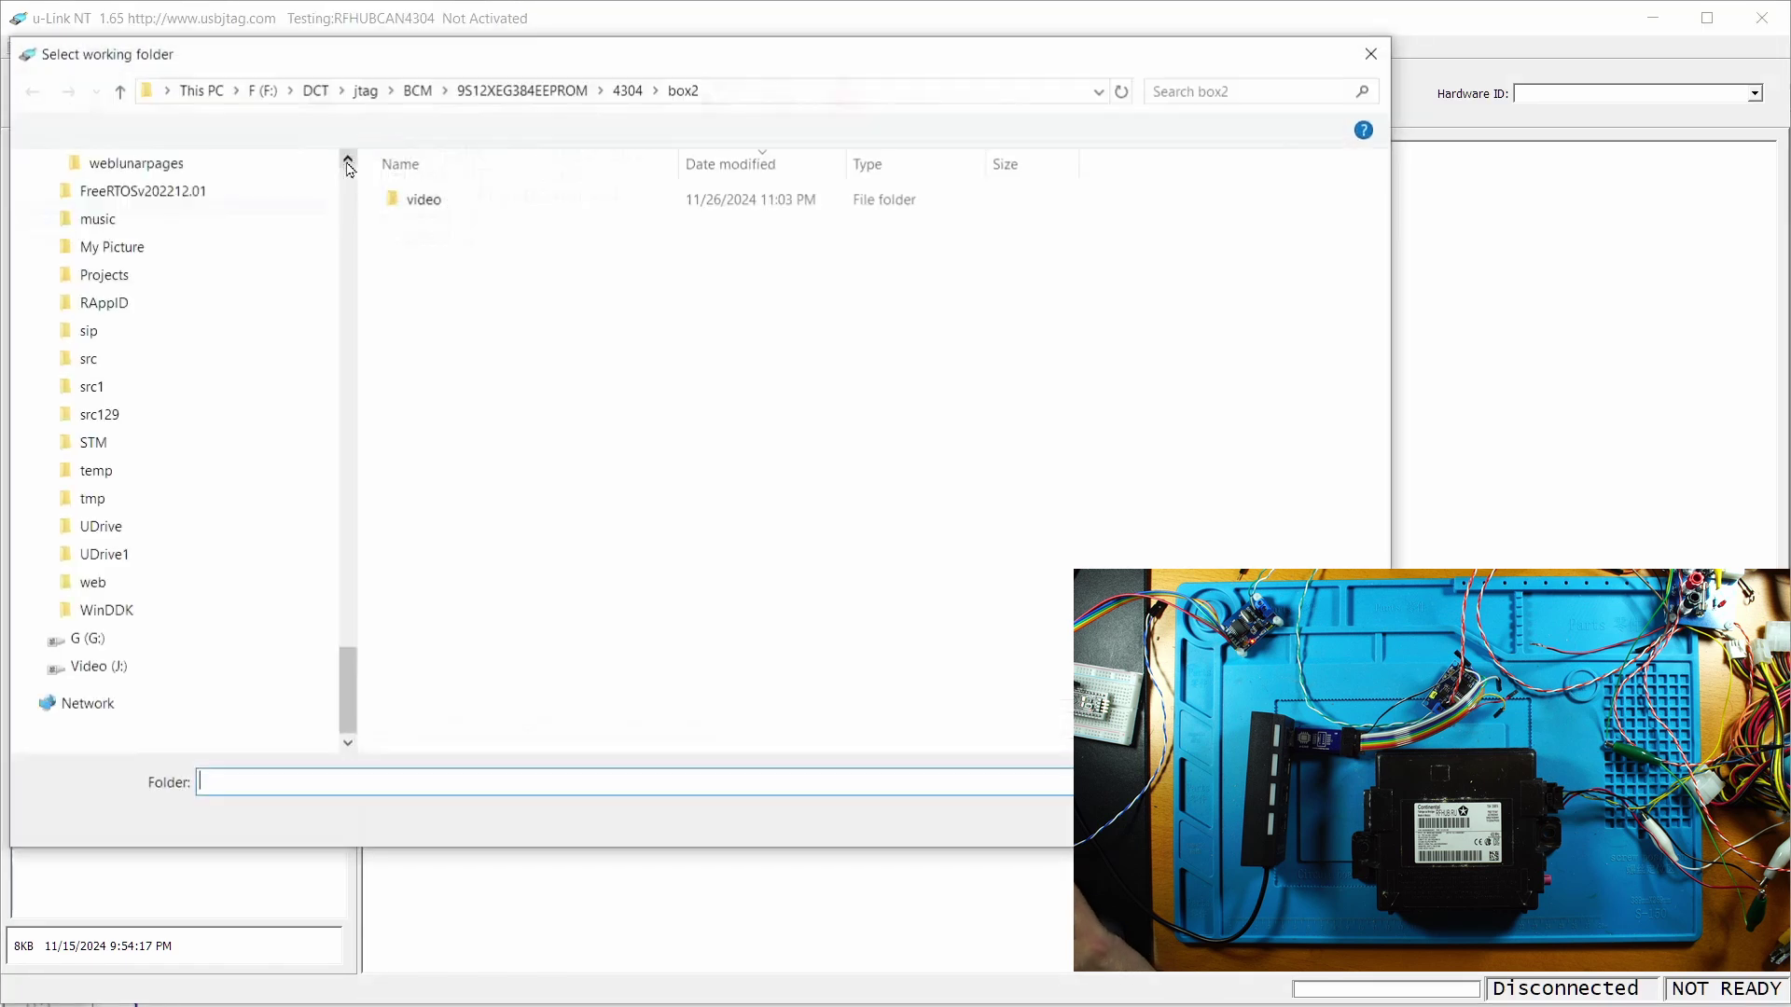
double_click(417, 198)
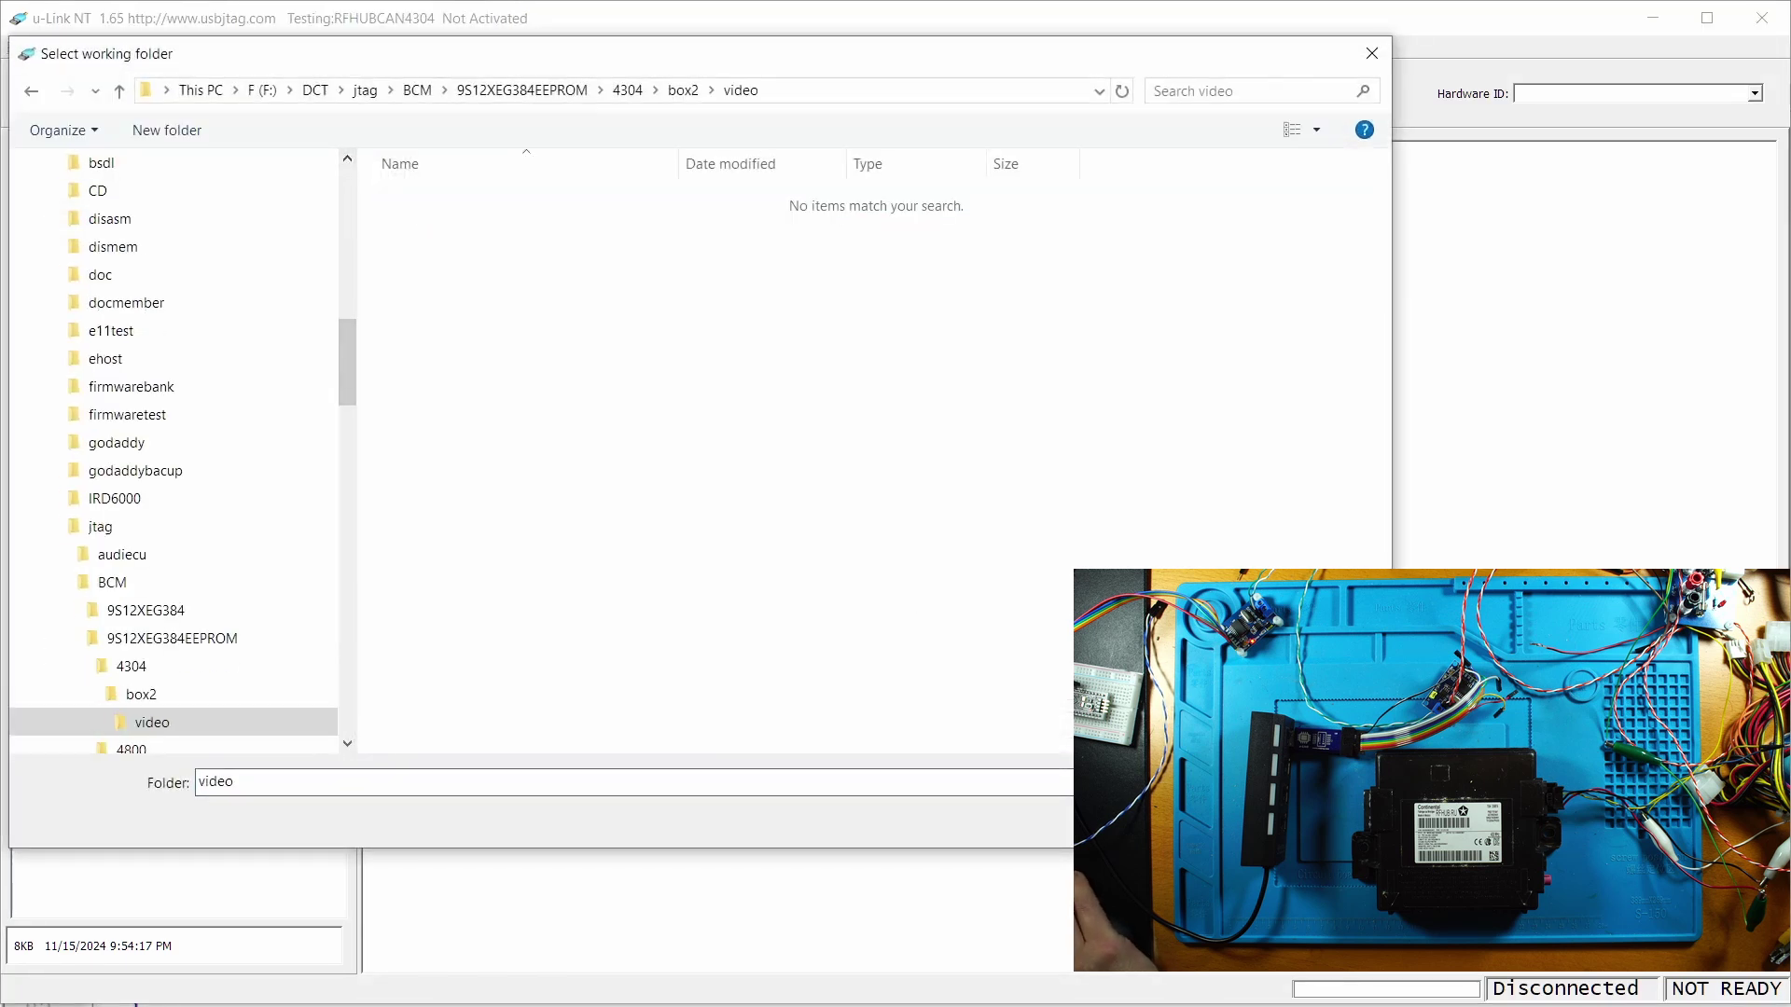
key("Return")
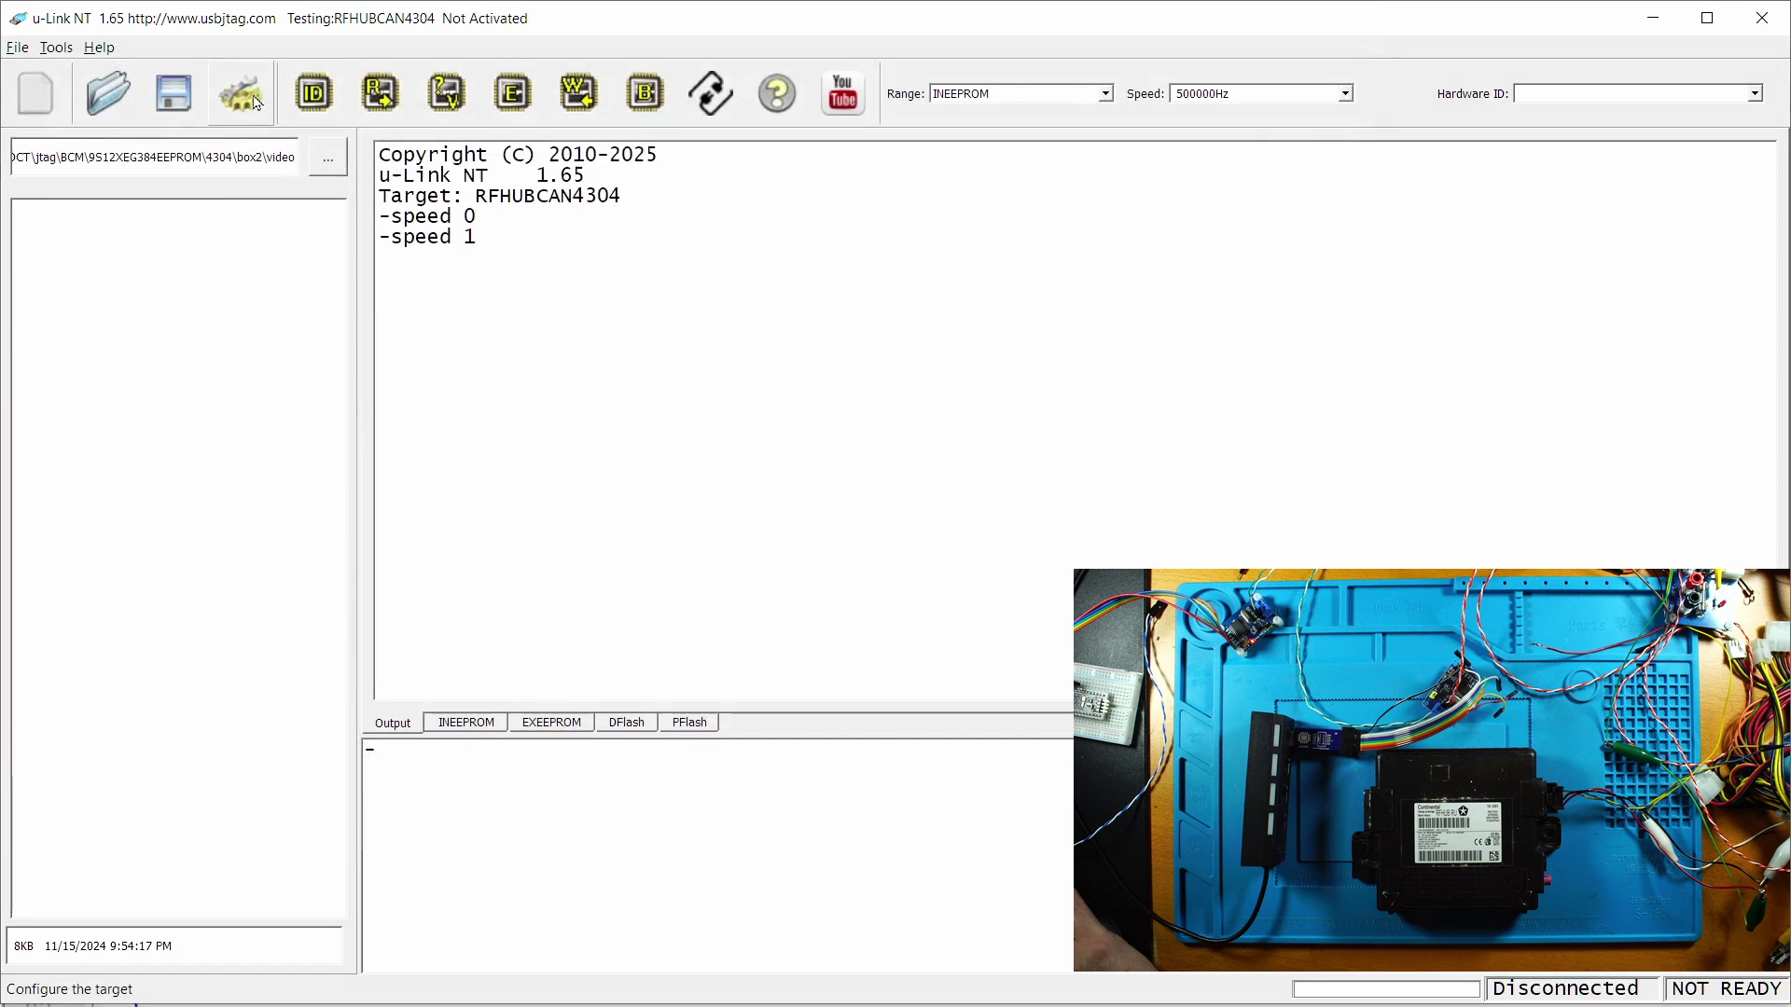
- Enable Auto Save After Read in the Config file save options
left_click(240, 94)
left_click(499, 138)
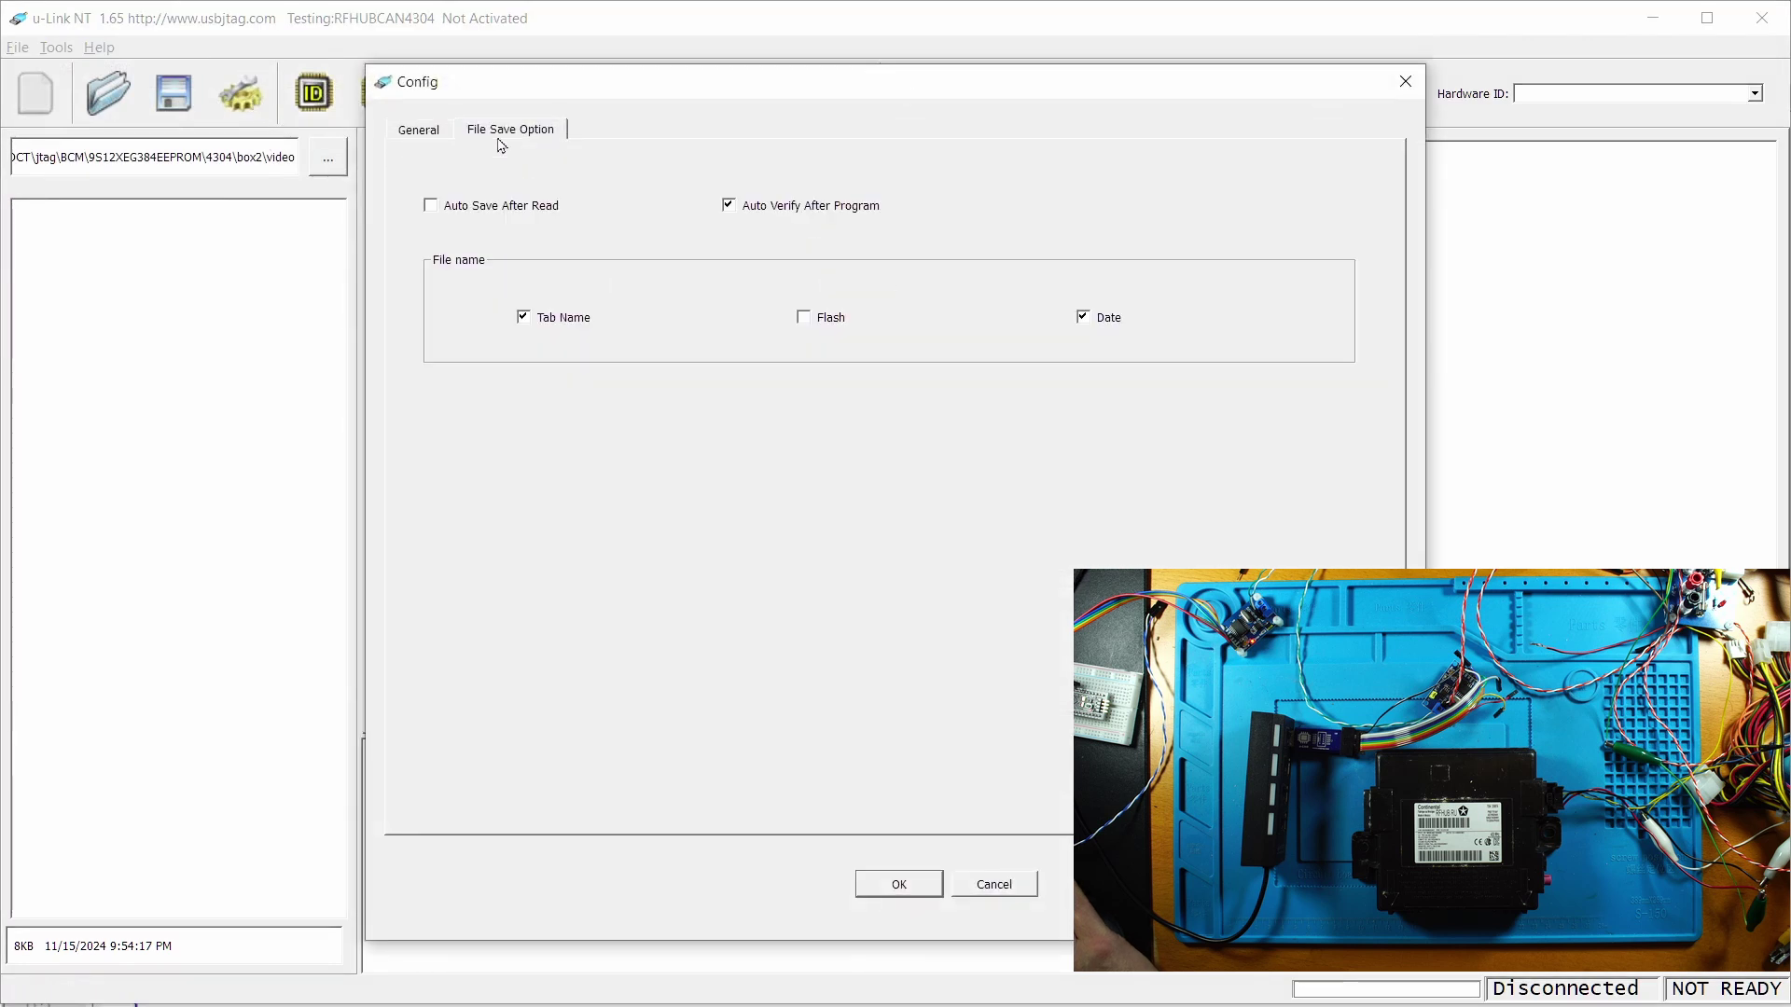
left_click(475, 209)
left_click(922, 884)
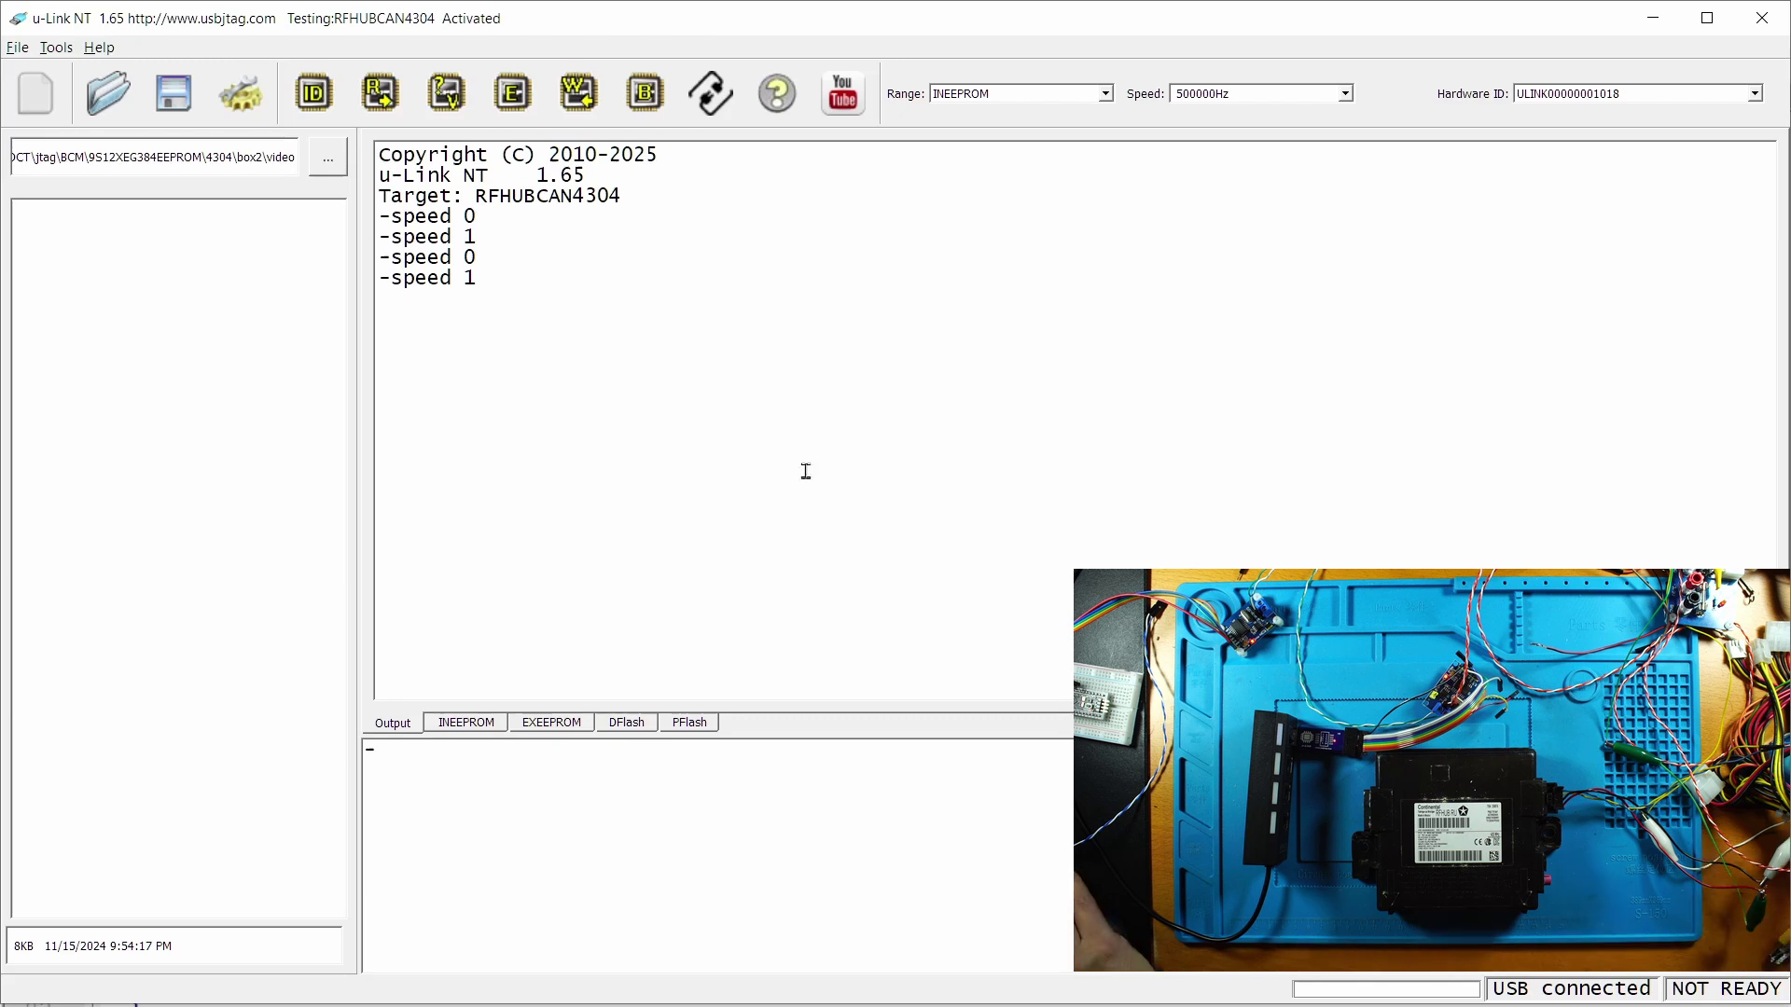
- Detect the chip ID, finding 32KB flash at 00100000 and 512KB flash at 00780000
left_click(321, 90)
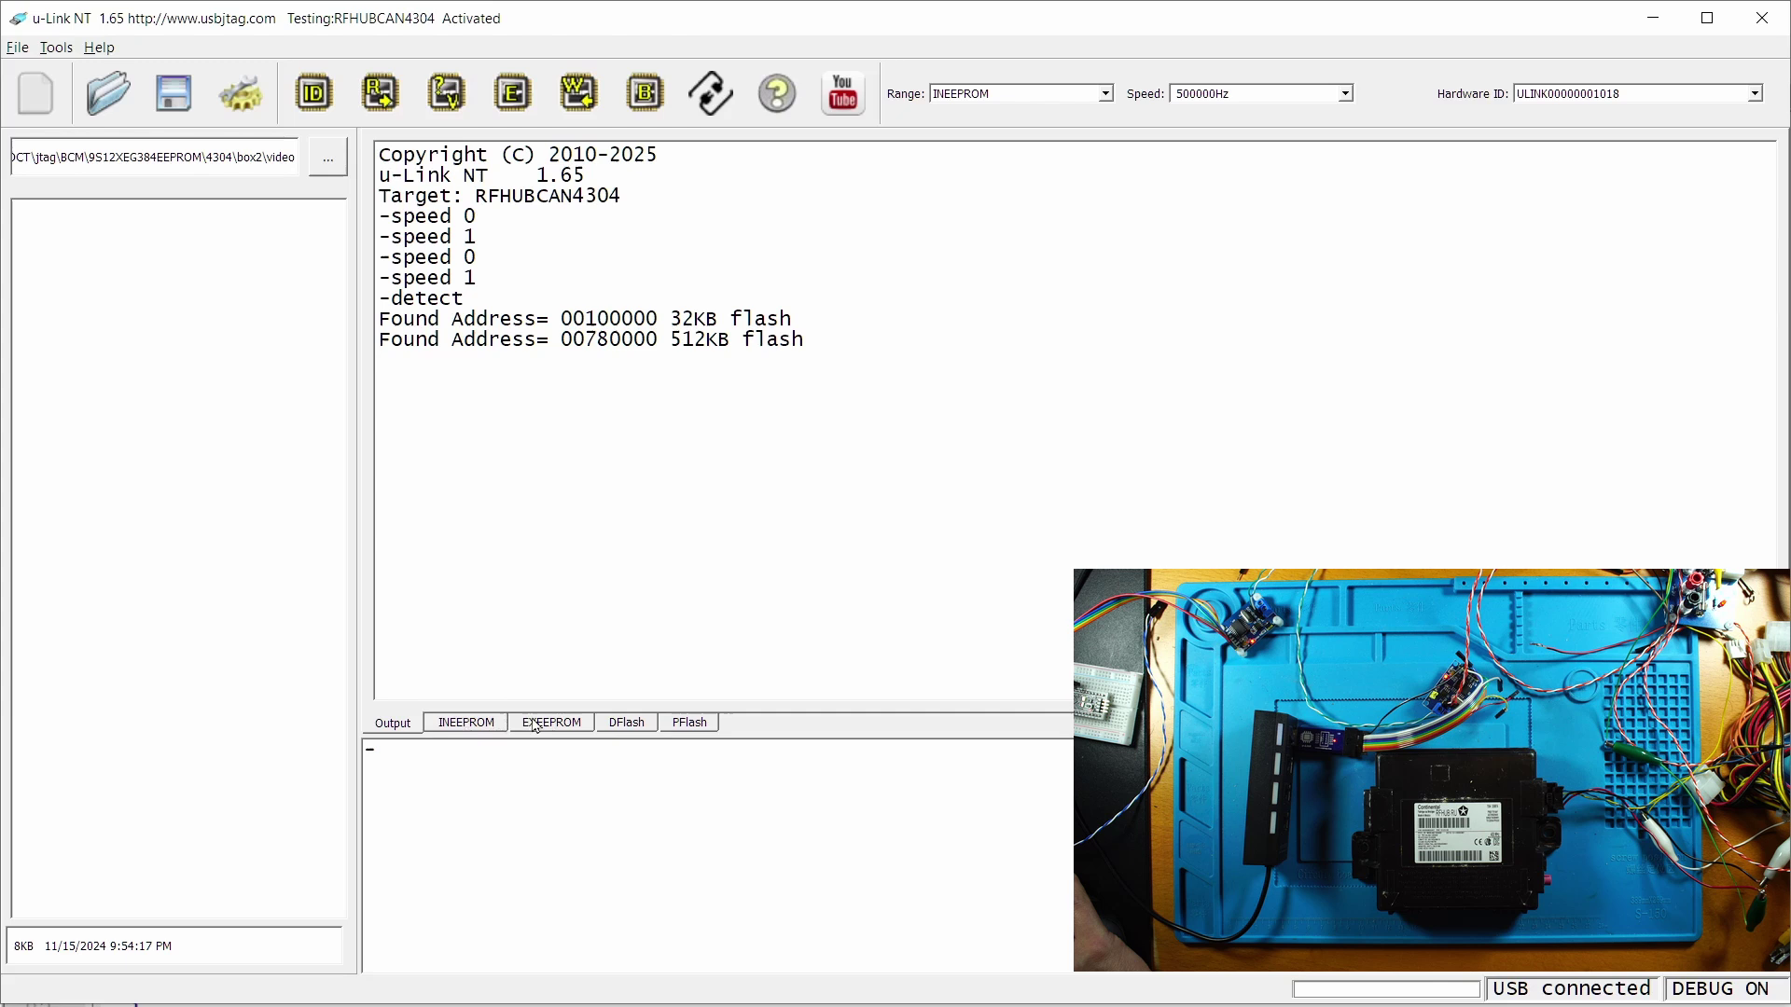
- Read the INEEPROM and save its dump into the video folder
left_click(391, 107)
double_click(280, 275)
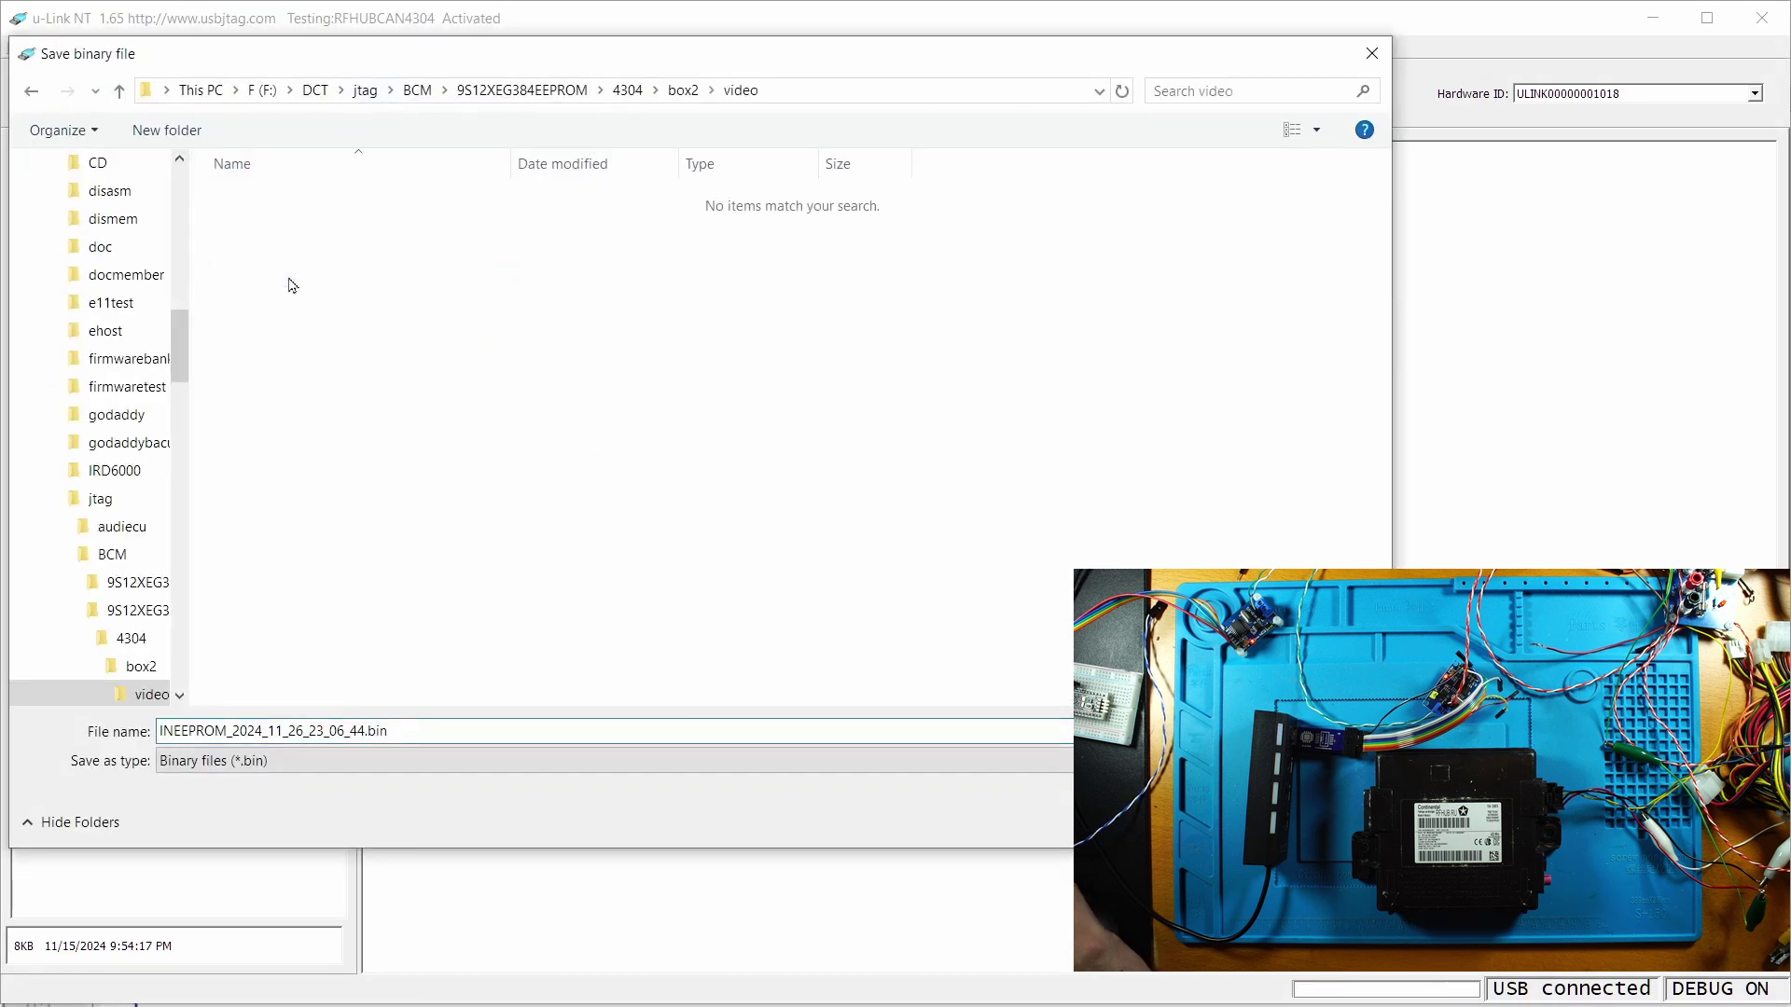
key("Return")
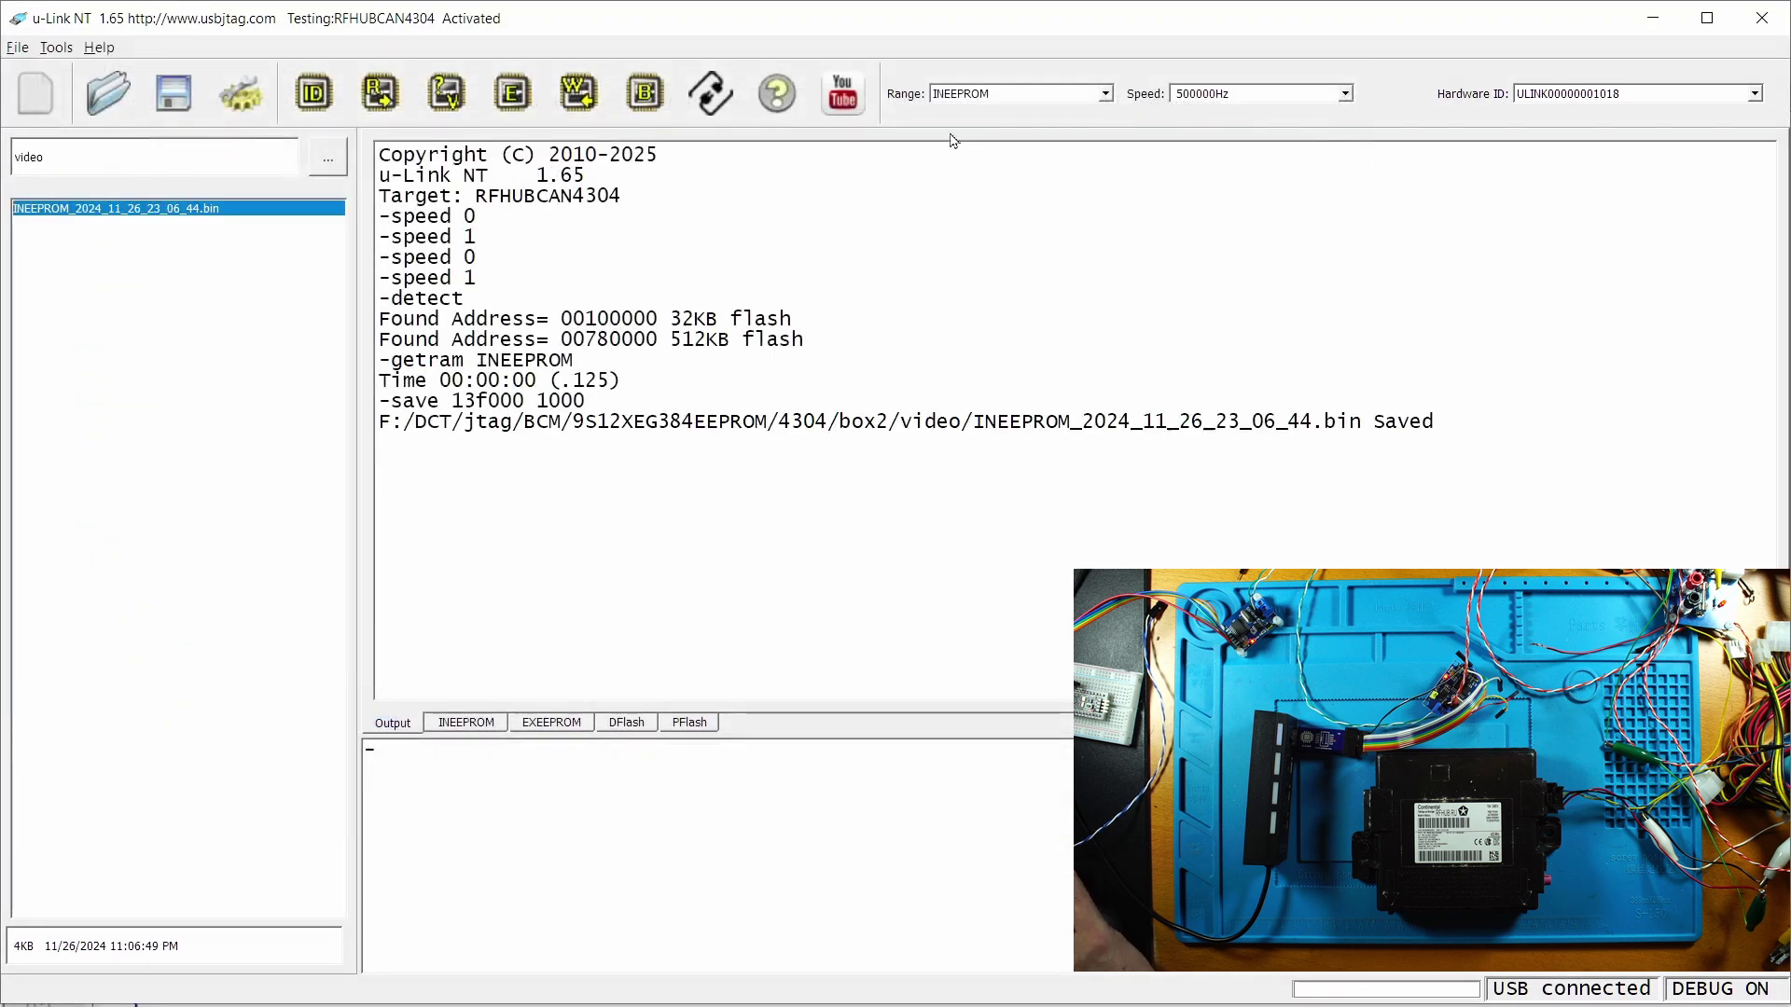
- Read the EXEEPROM range and save its dump under the default name
left_click(961, 93)
left_click(982, 127)
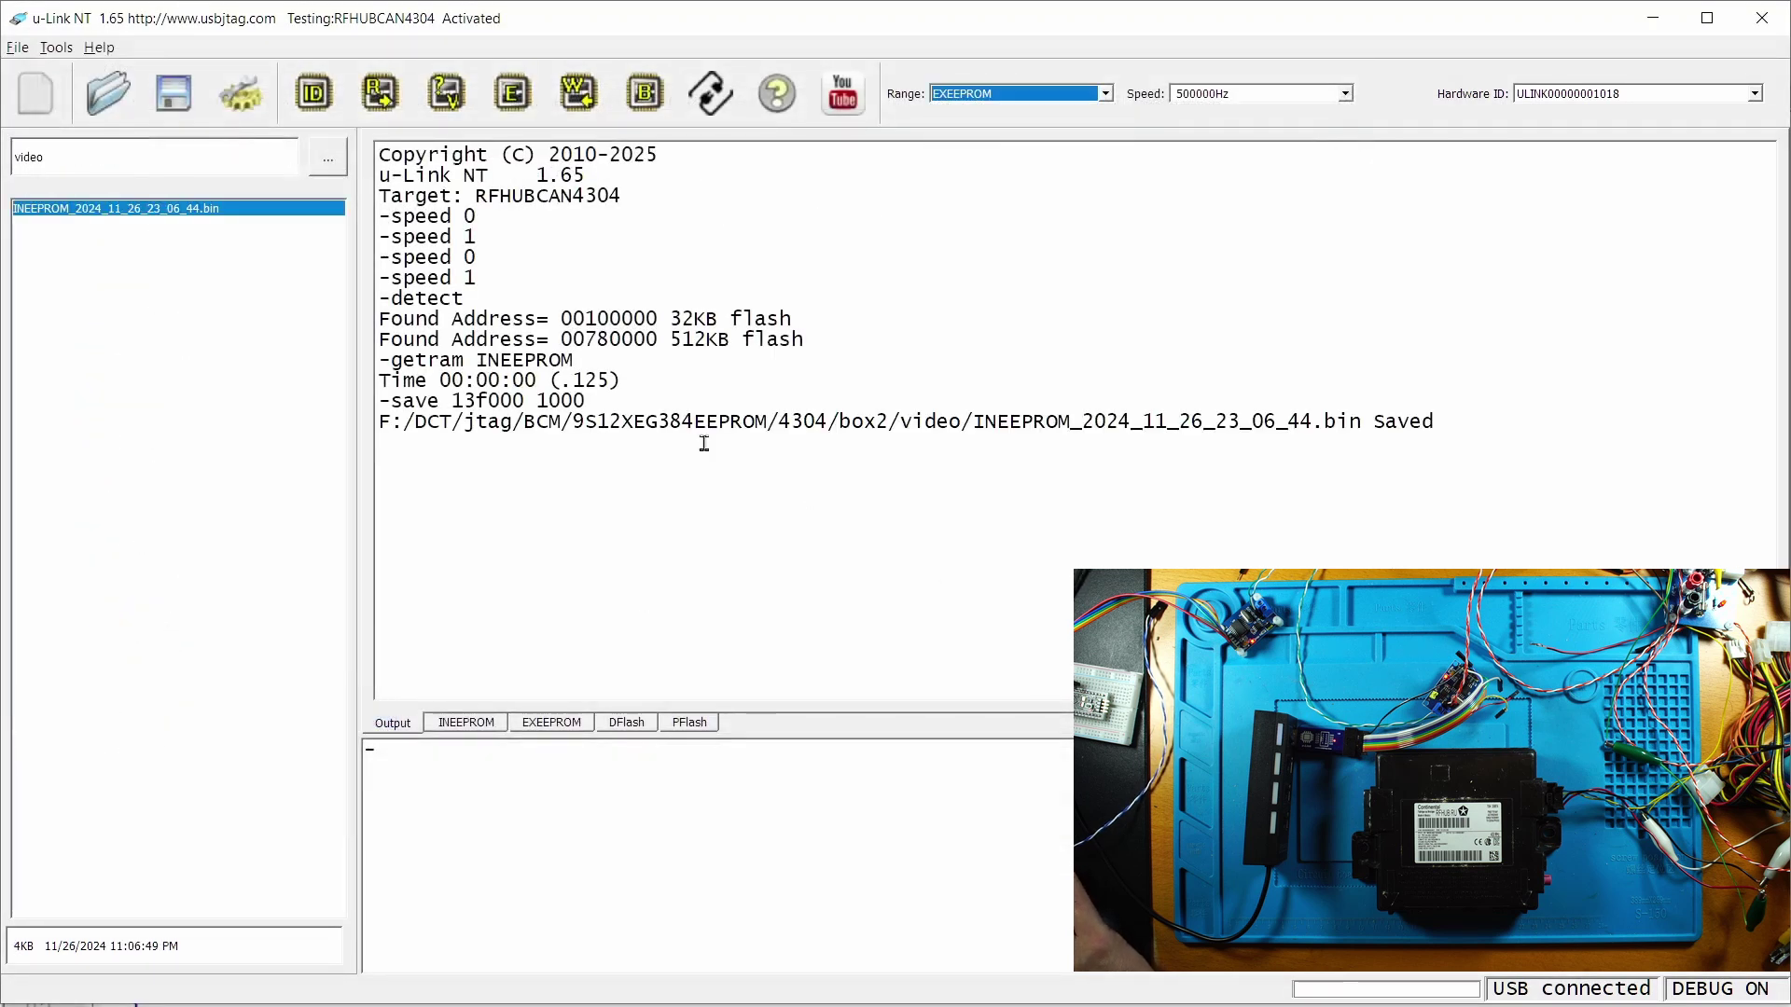
left_click(564, 725)
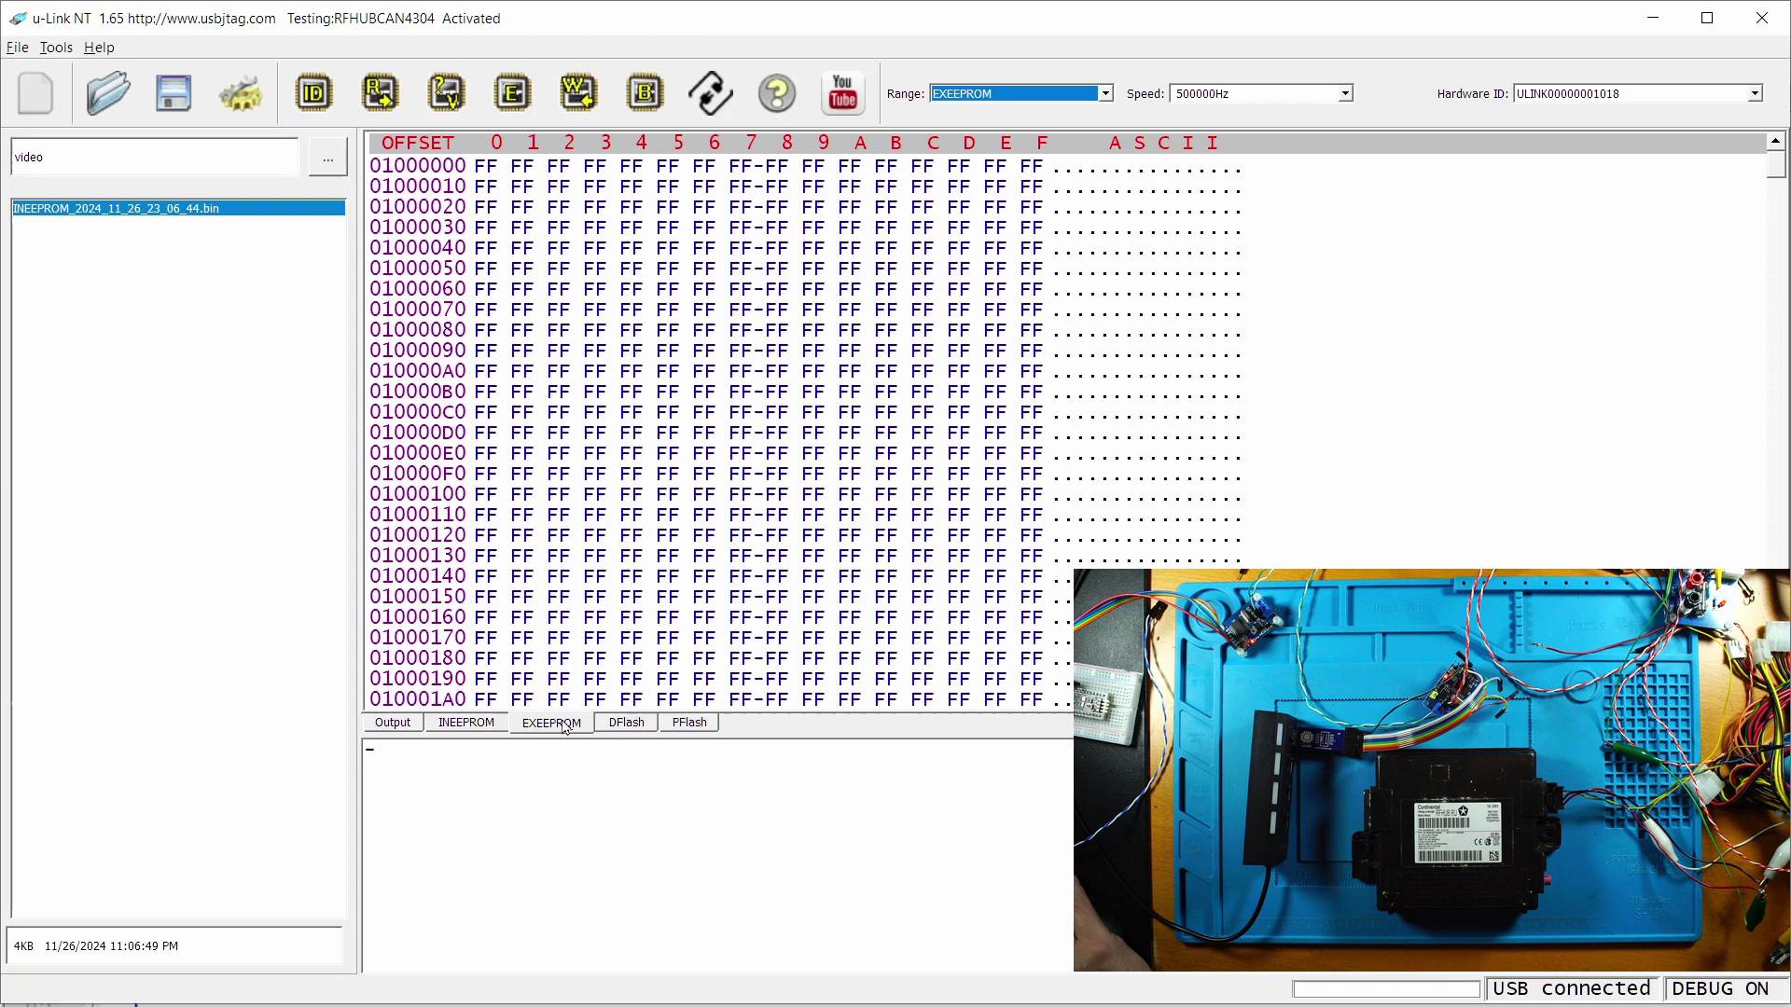
left_click(380, 92)
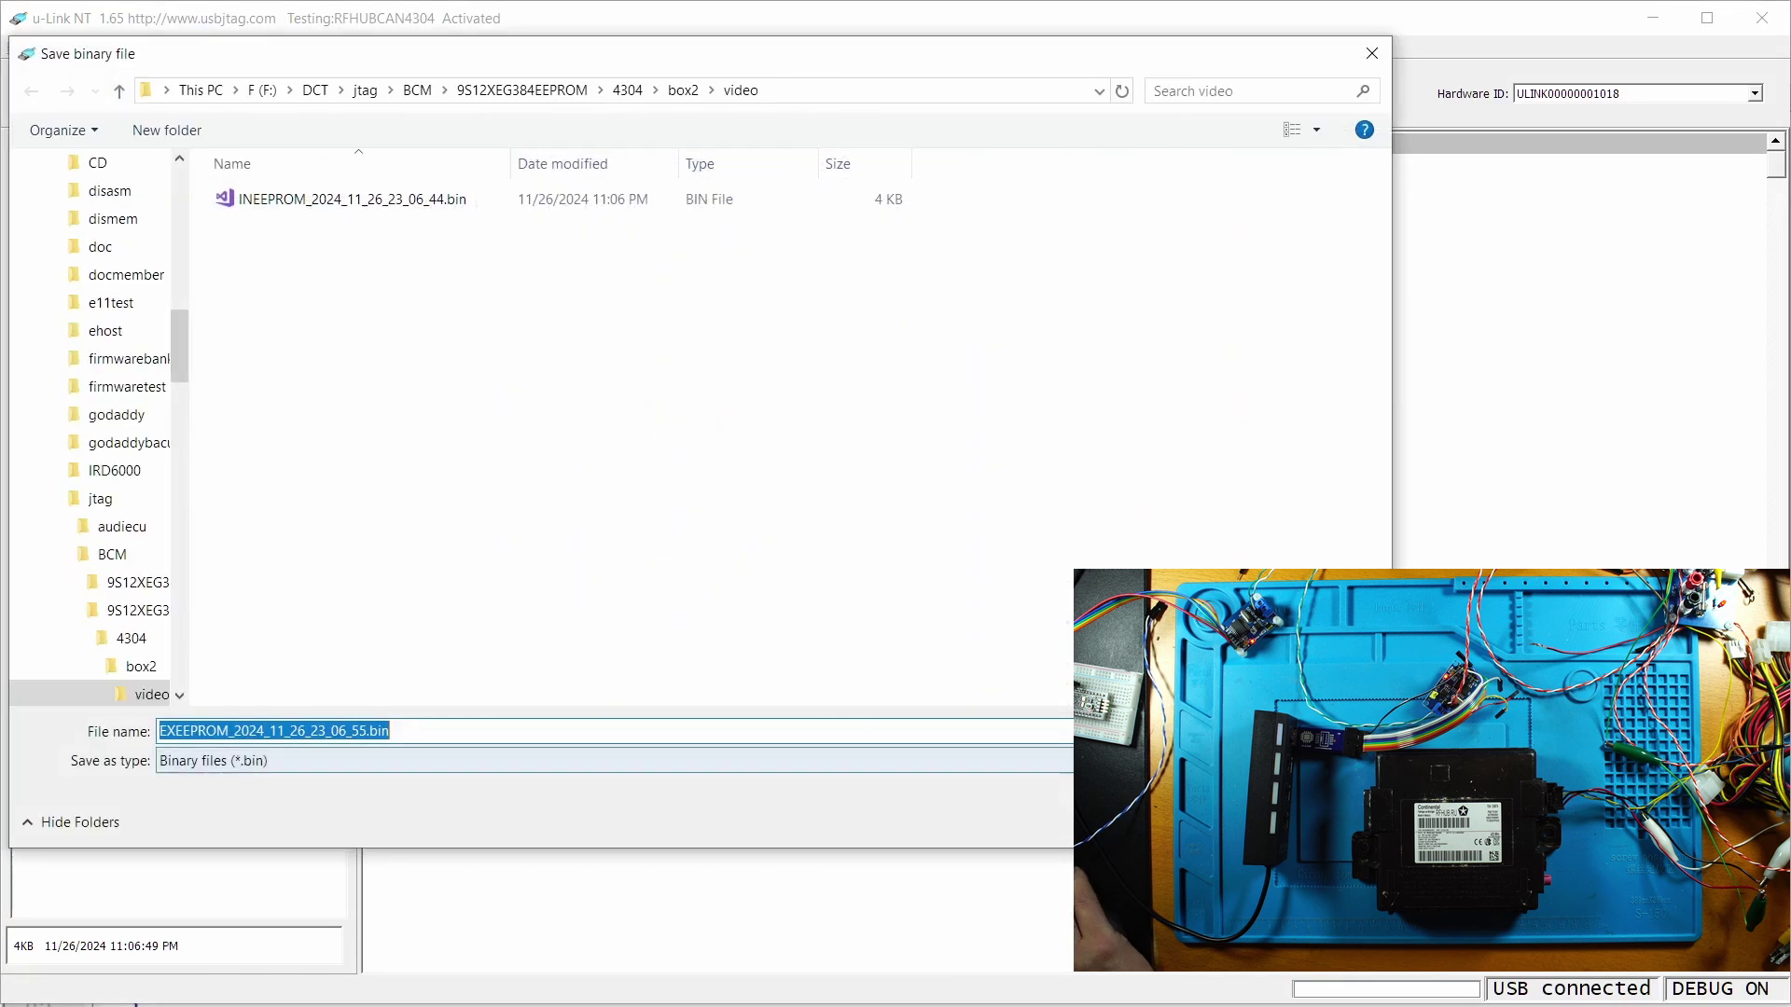
key("Return")
- Read DFlash and save its dump under the default name
key("Down")
left_click(627, 723)
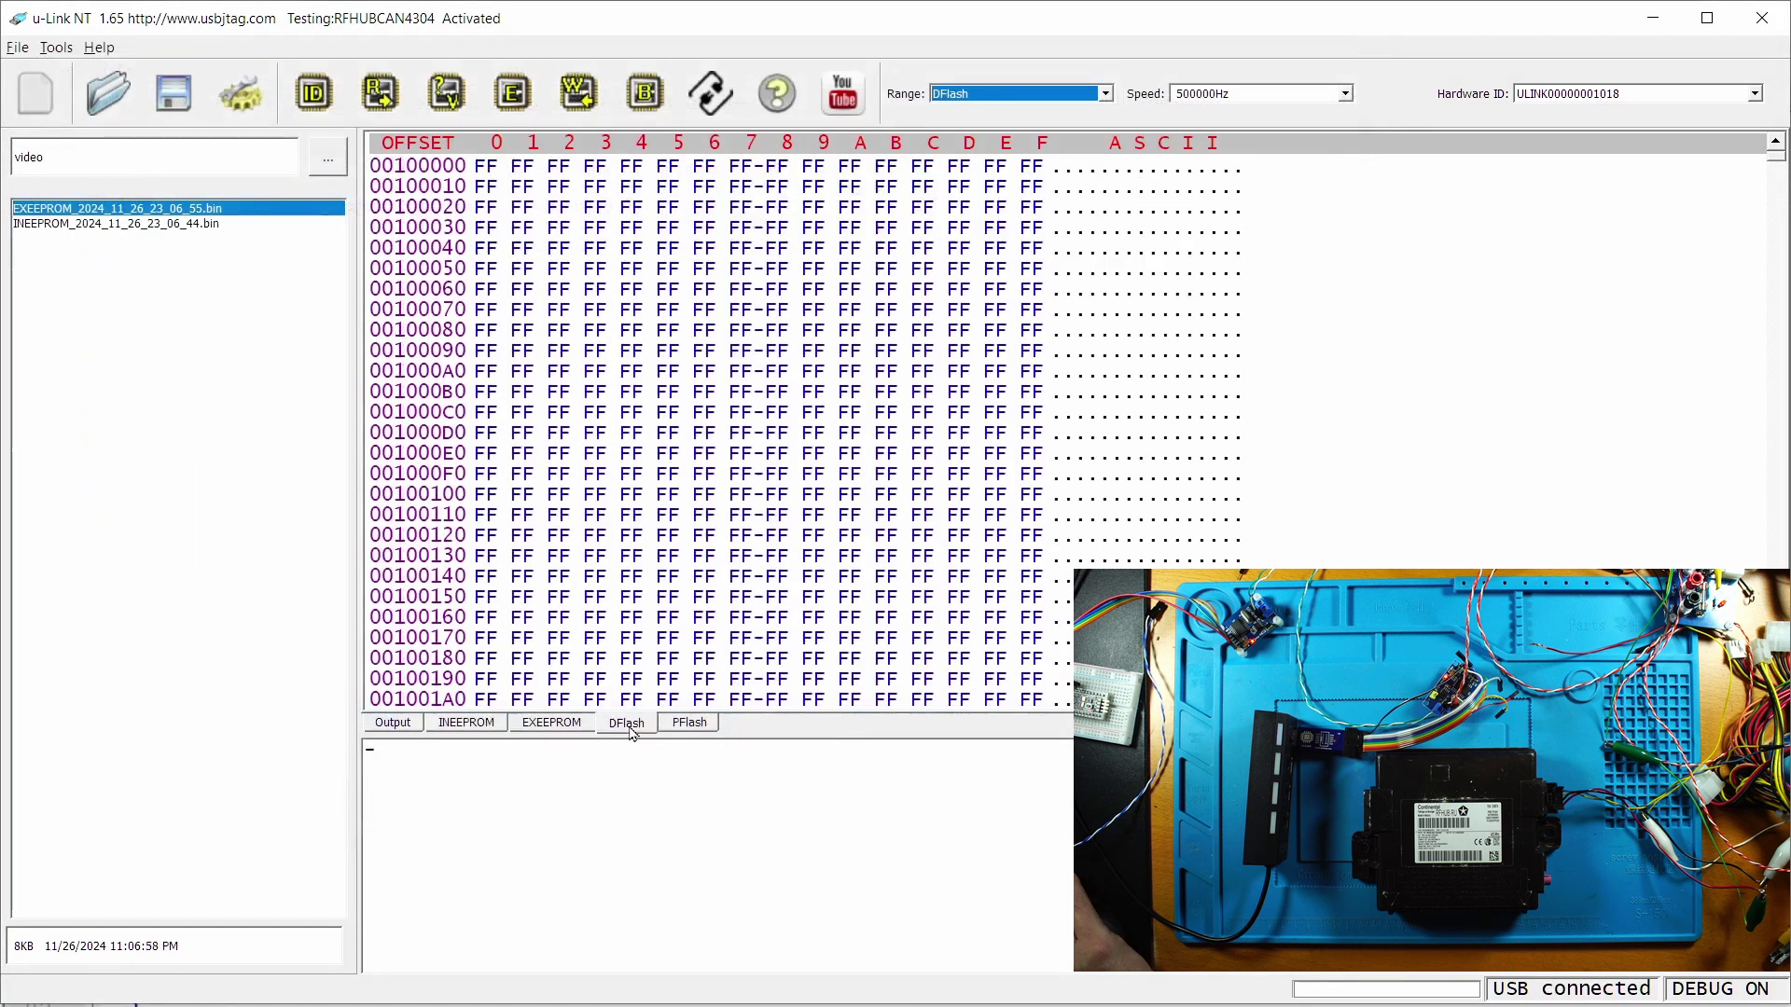
left_click(387, 99)
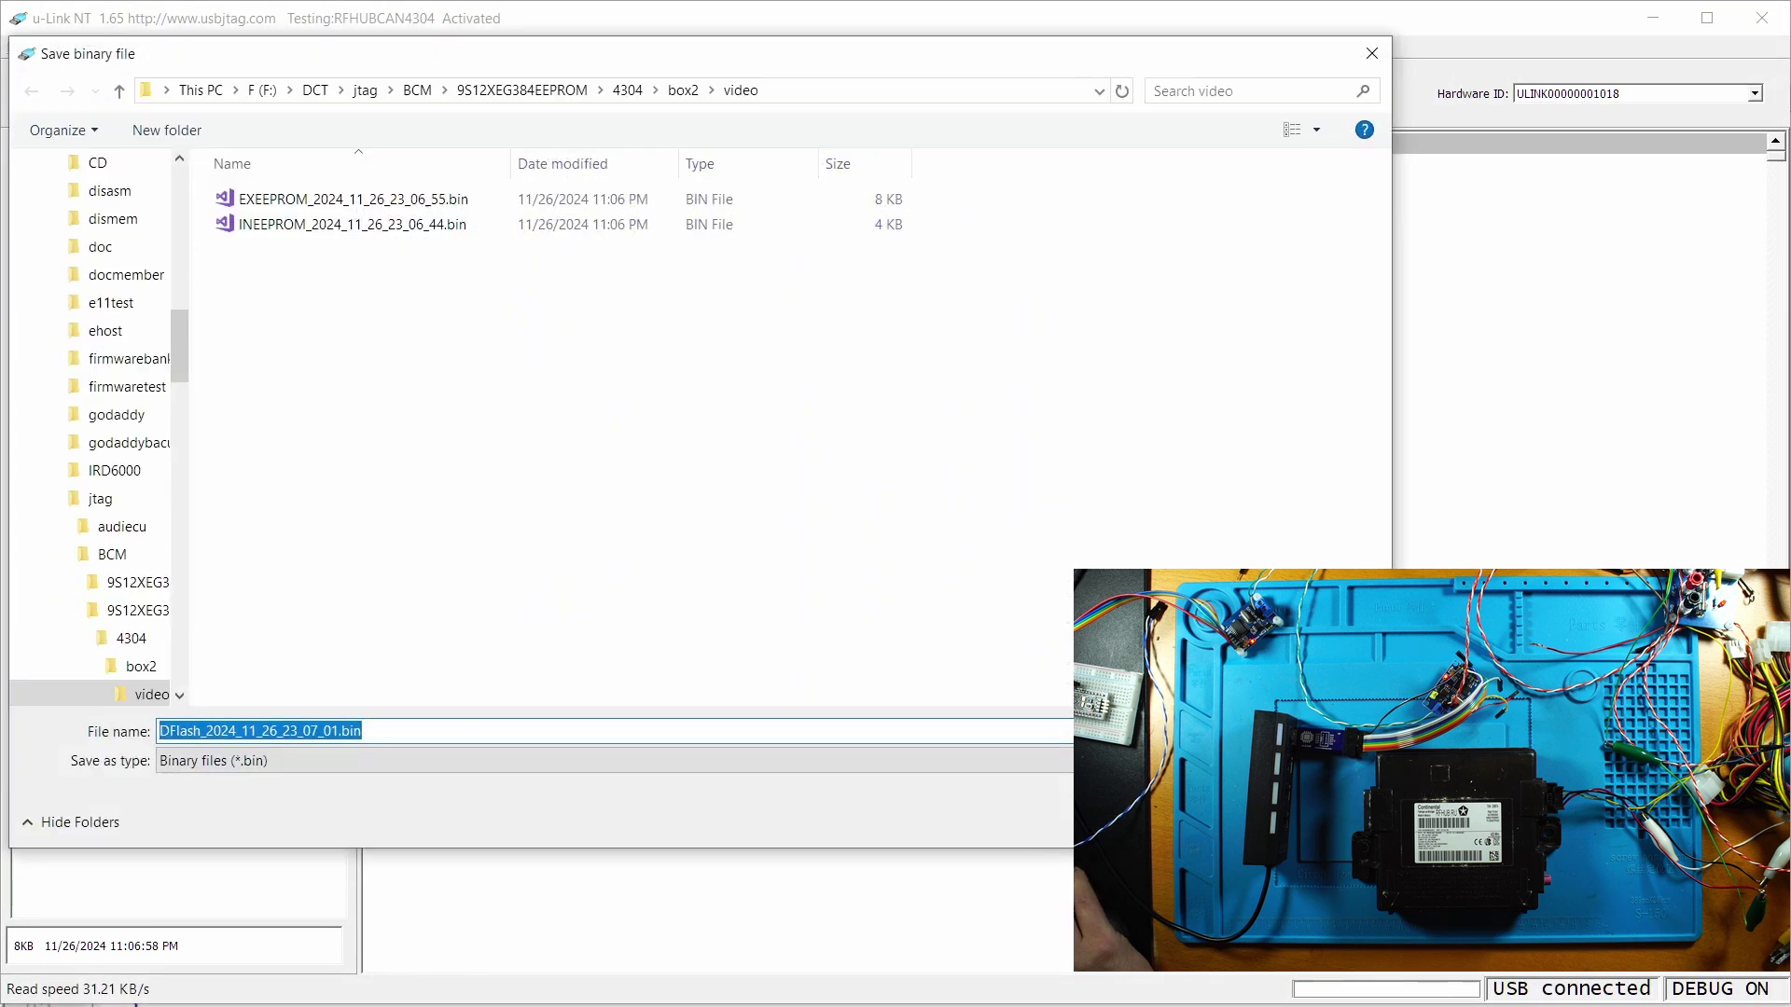
key("Return")
- Read PFlash and save its dump to the video folder
key("Down")
left_click(690, 724)
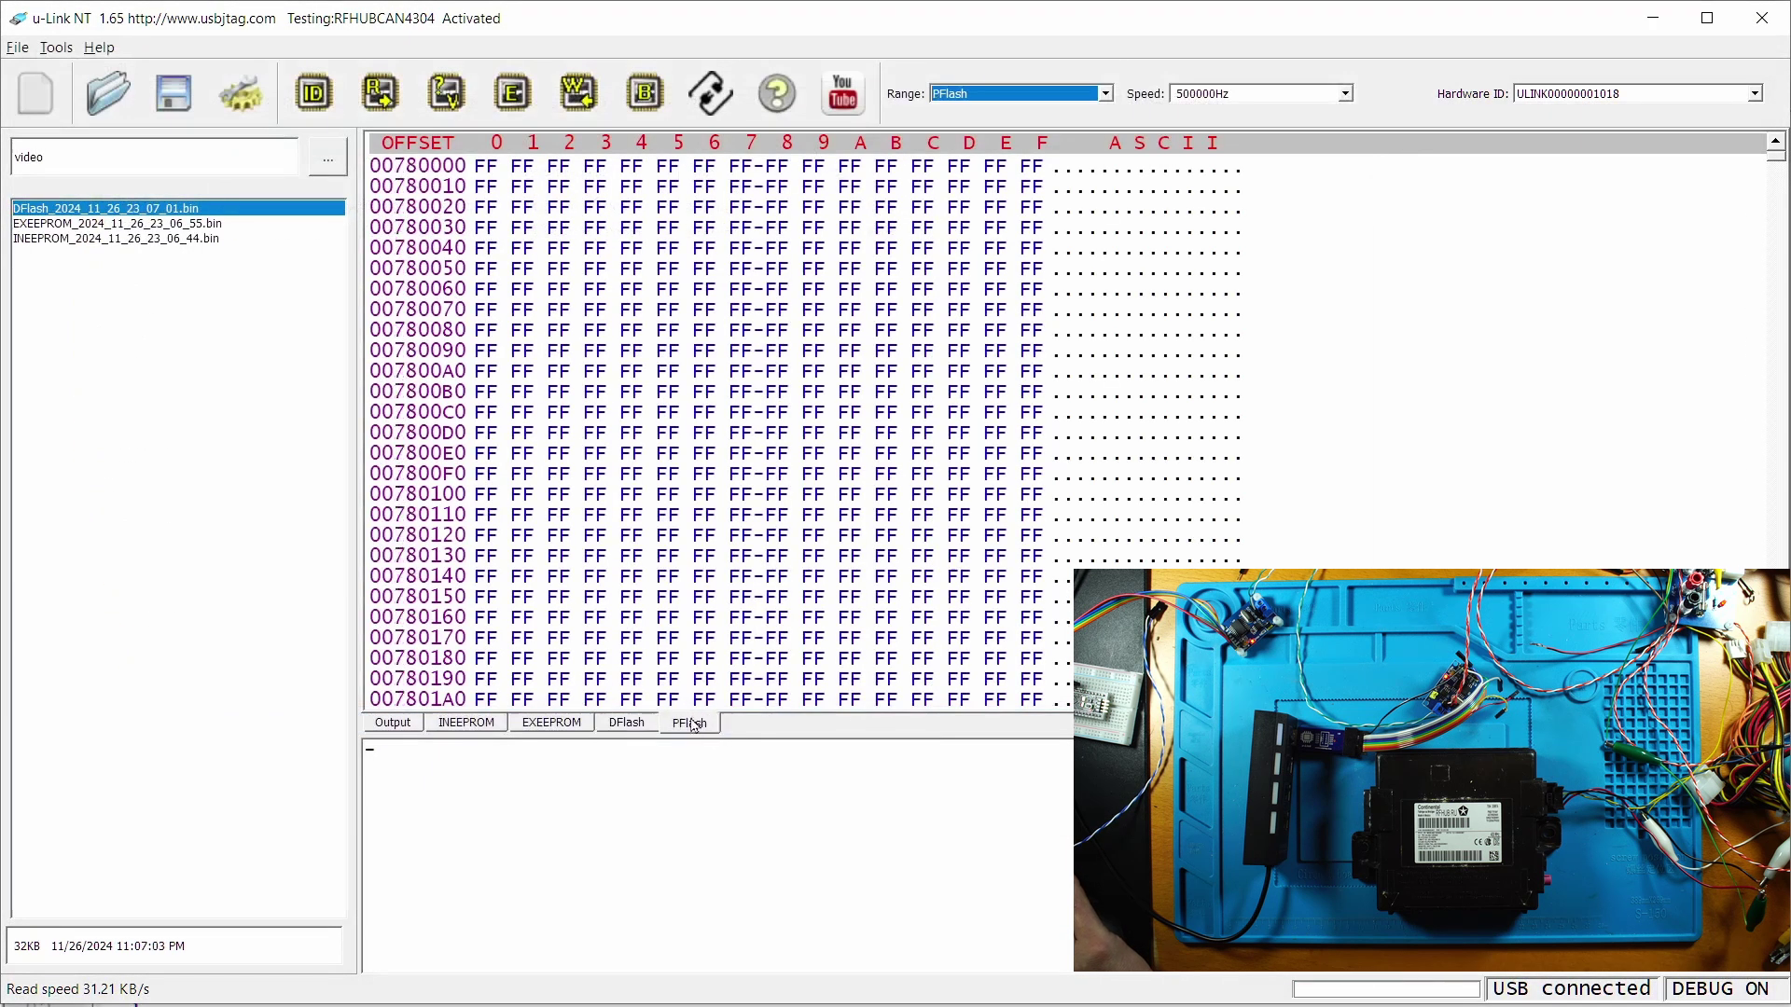
left_click(380, 93)
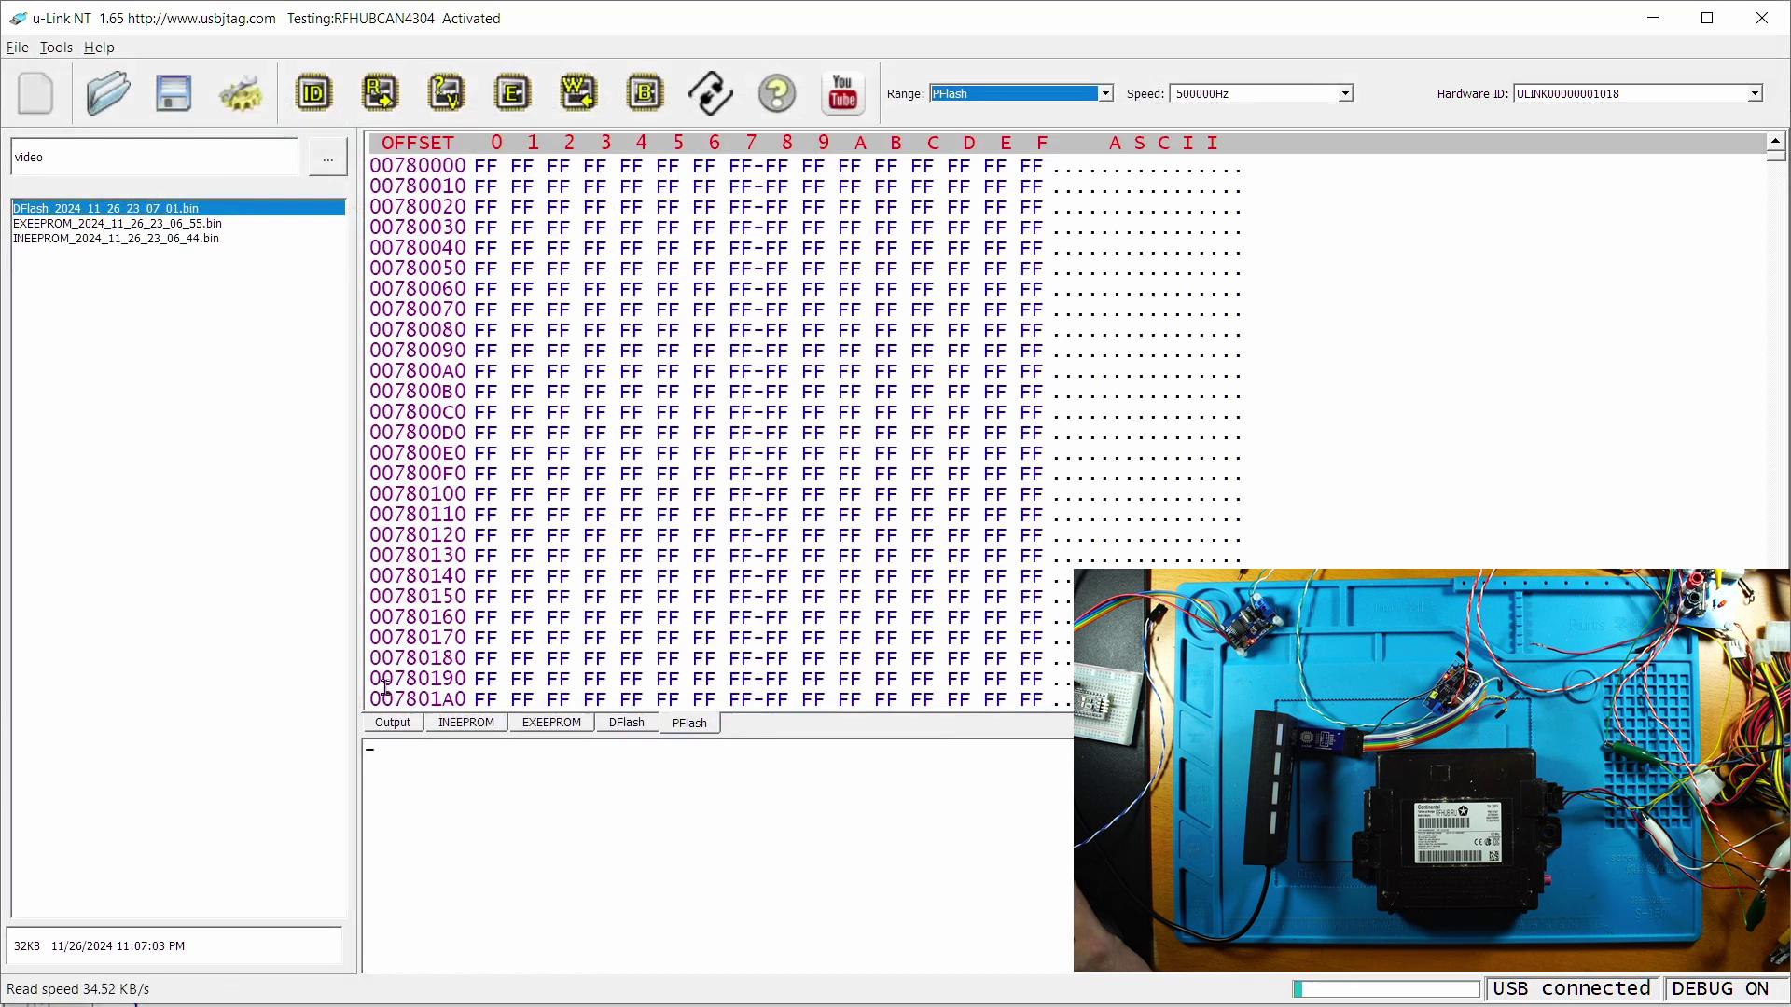
left_click(391, 726)
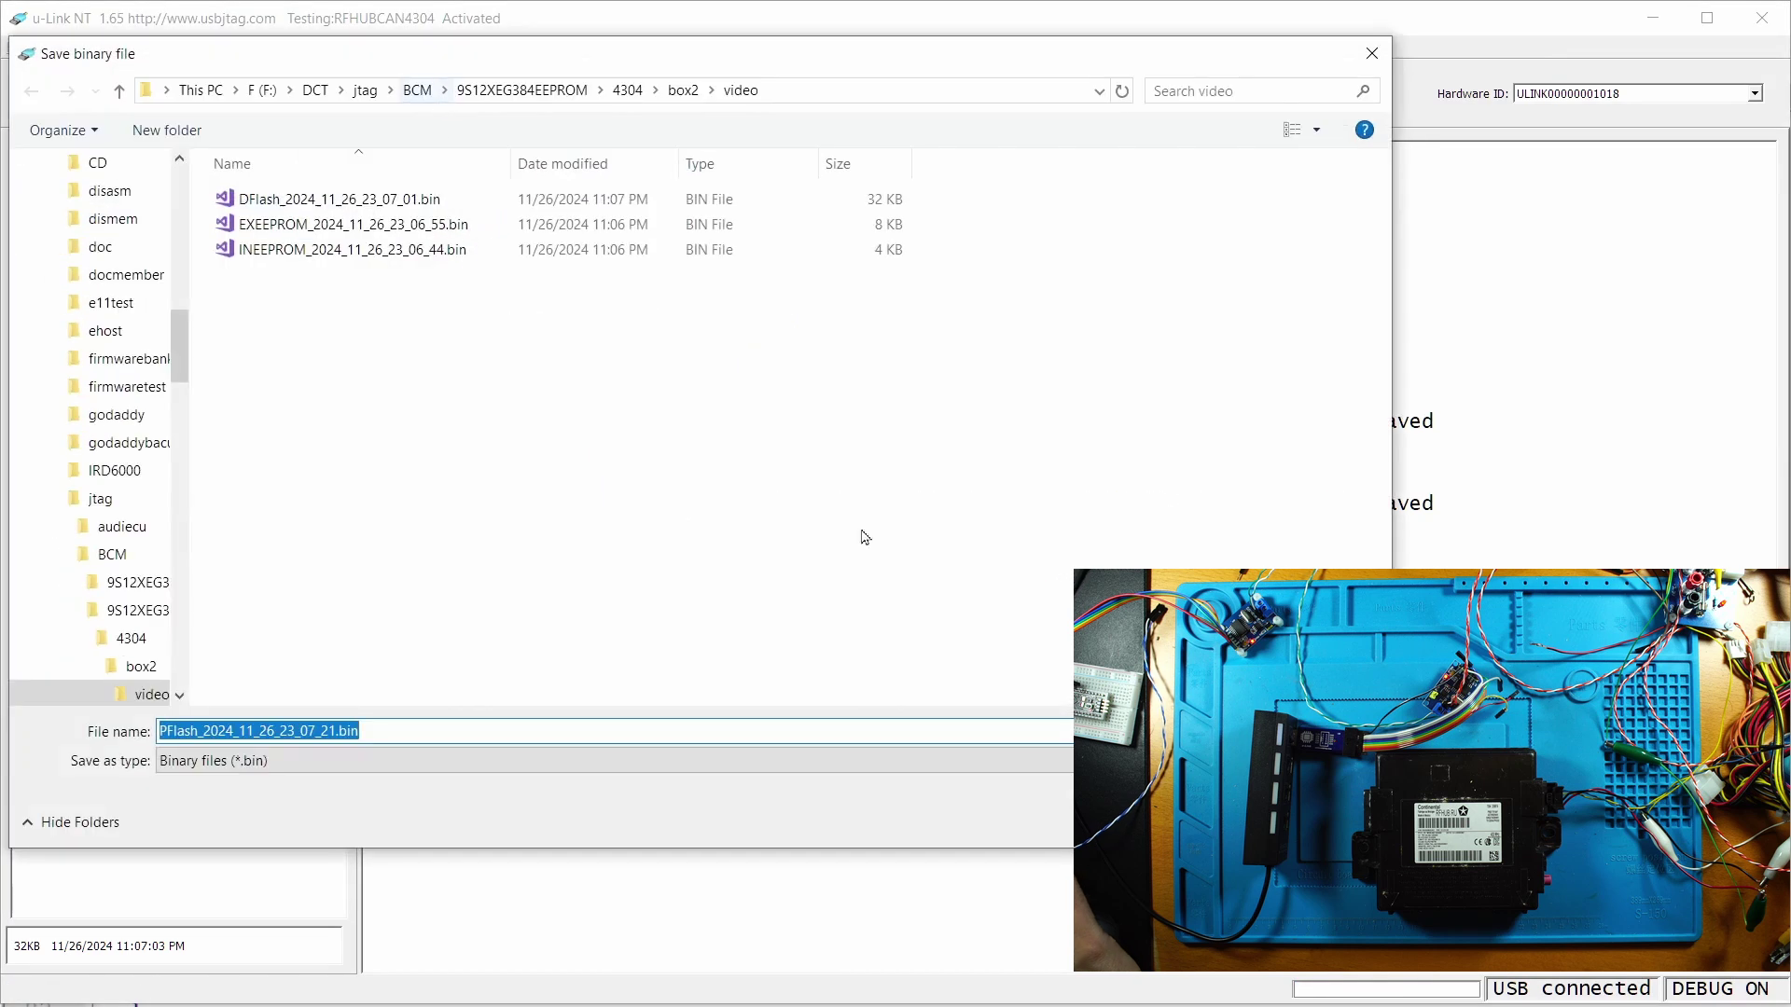
key("Return")
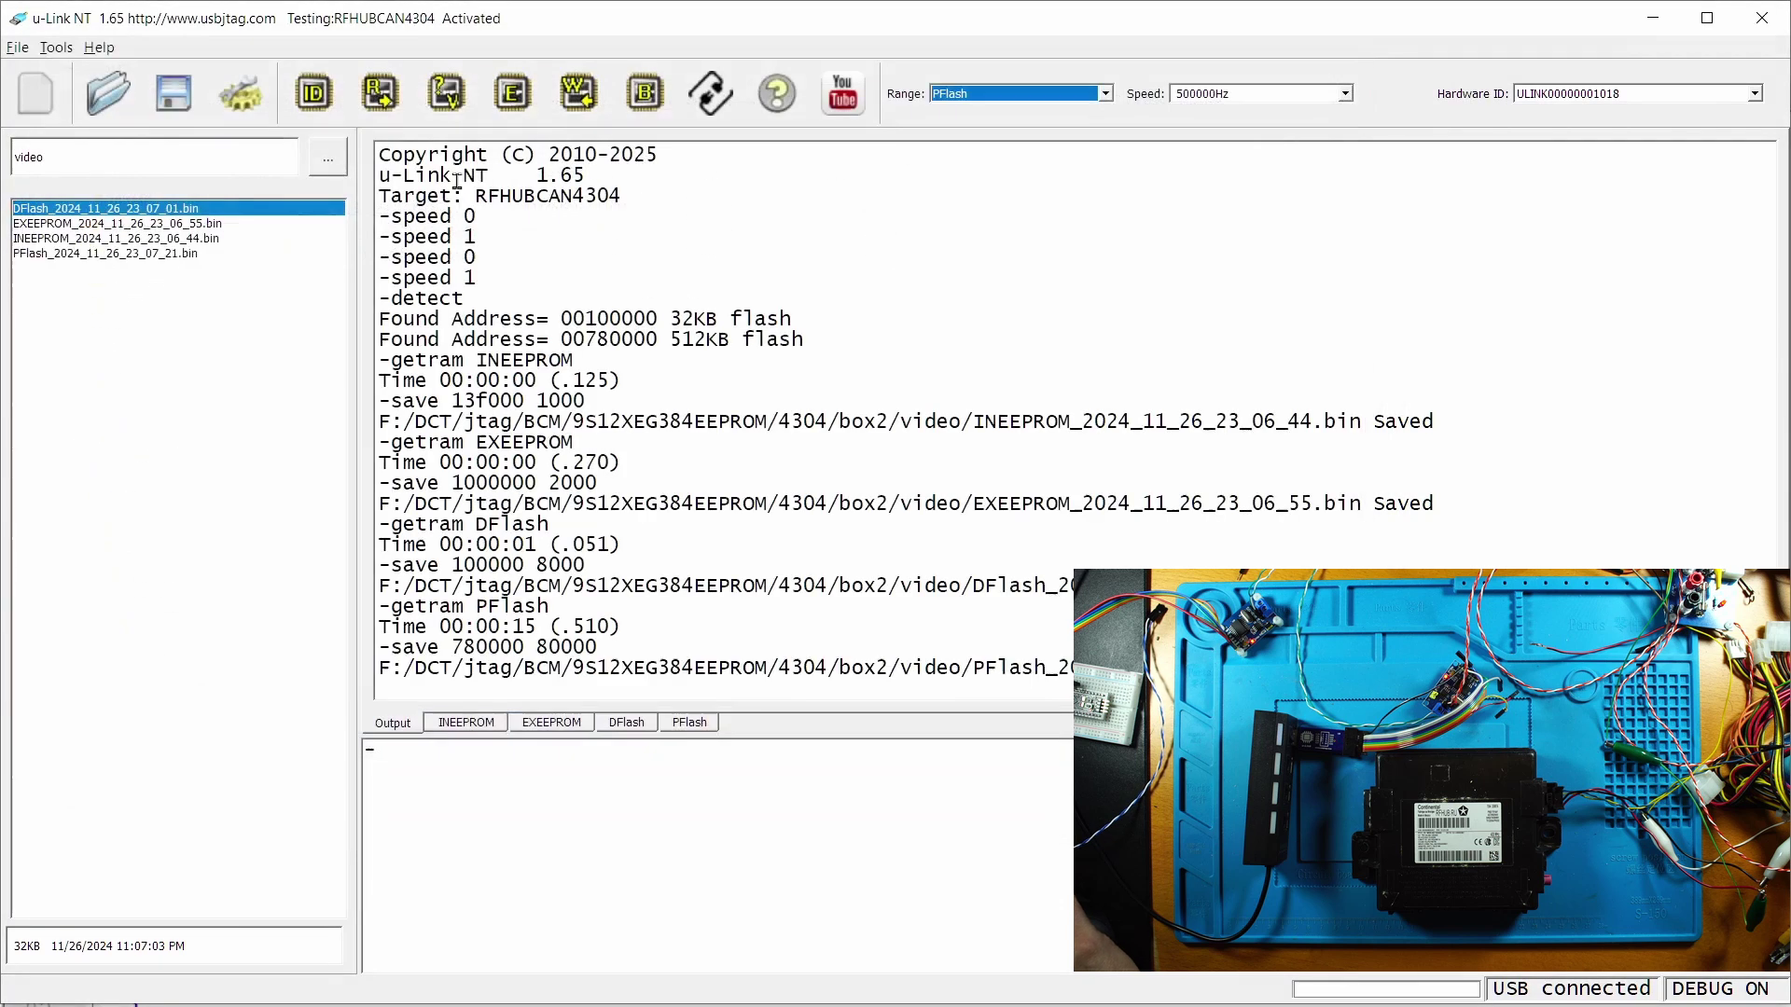
- Verify PFlash and then EXEEPROM against the read data, both reporting Compare data OK
left_click(447, 94)
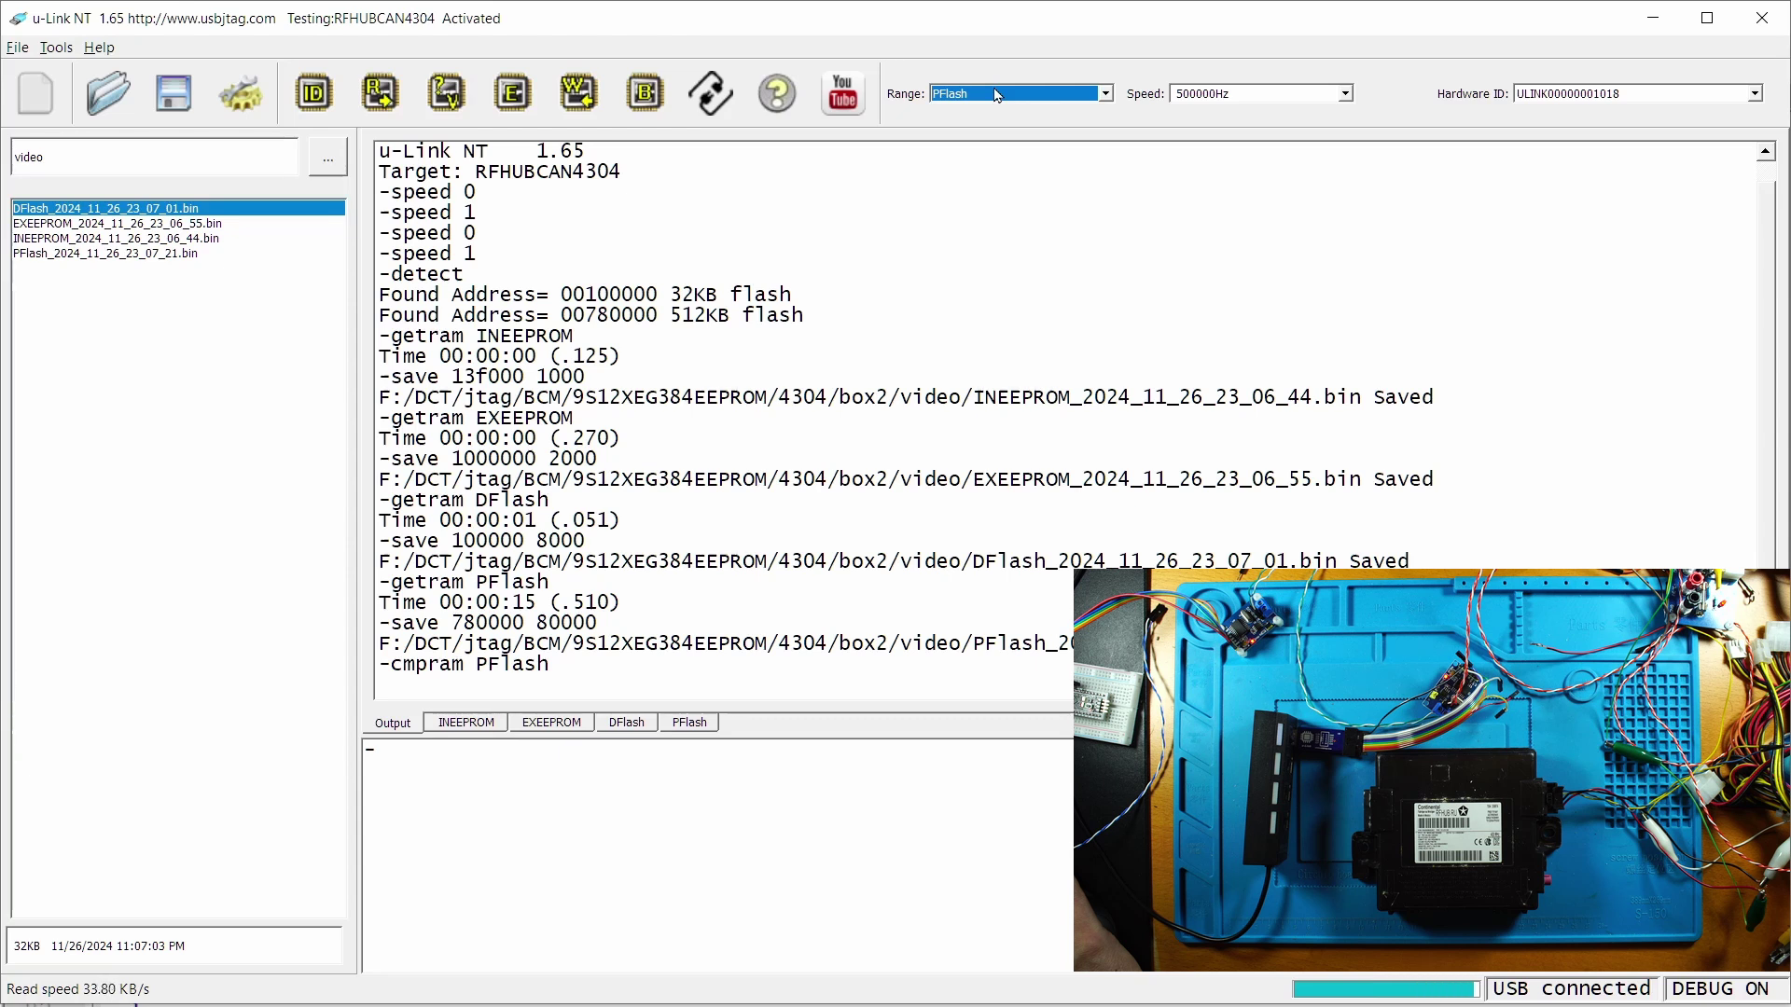
left_click(997, 95)
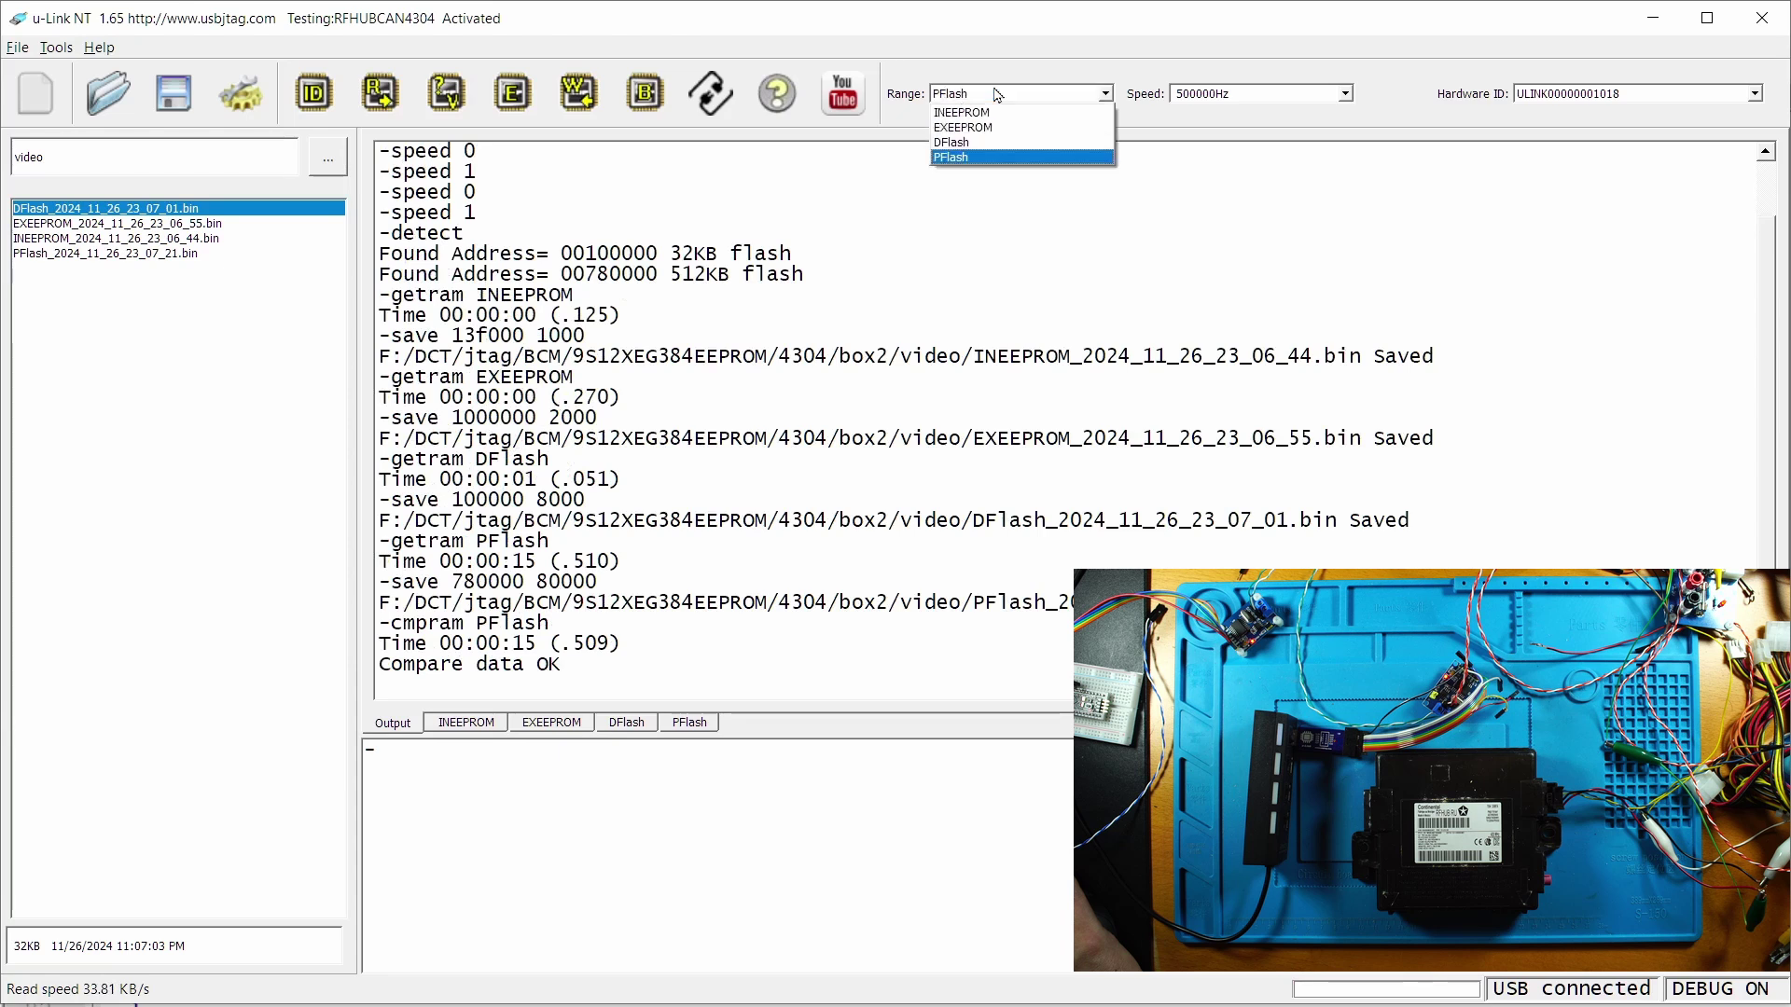
left_click(965, 128)
left_click(447, 98)
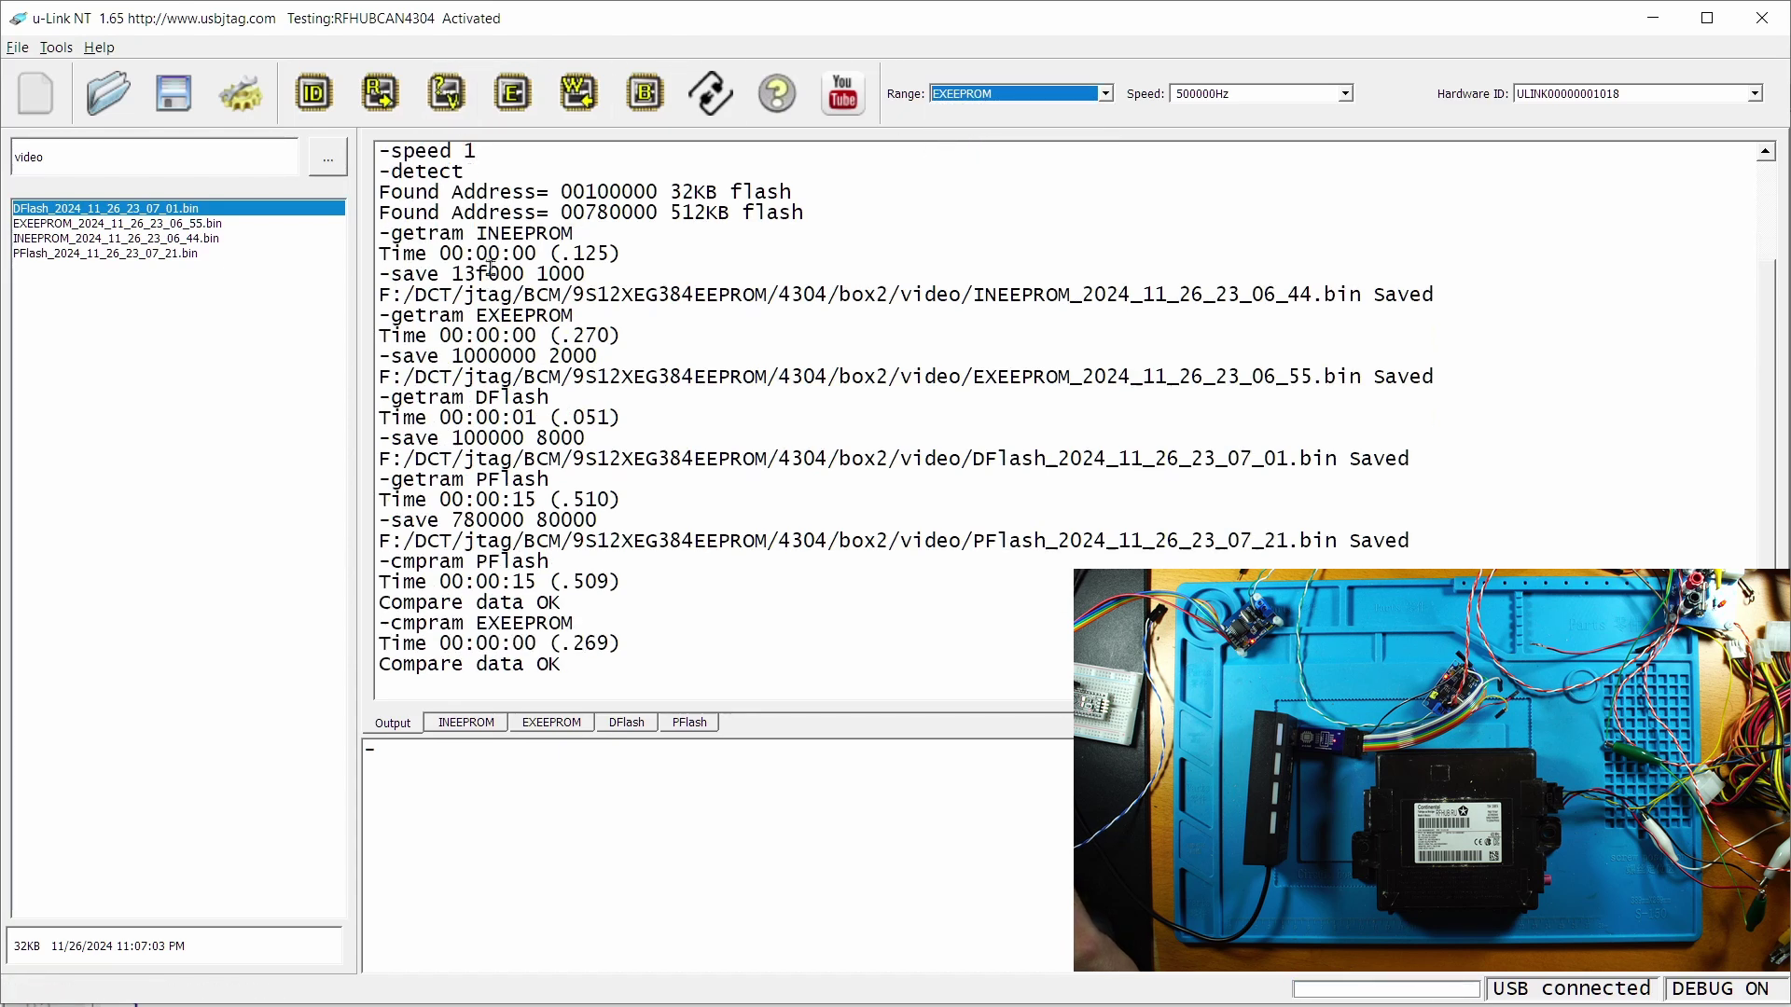
- Erase the module's PFlash region and run a blank check that reports Flash blanked
left_click(692, 736)
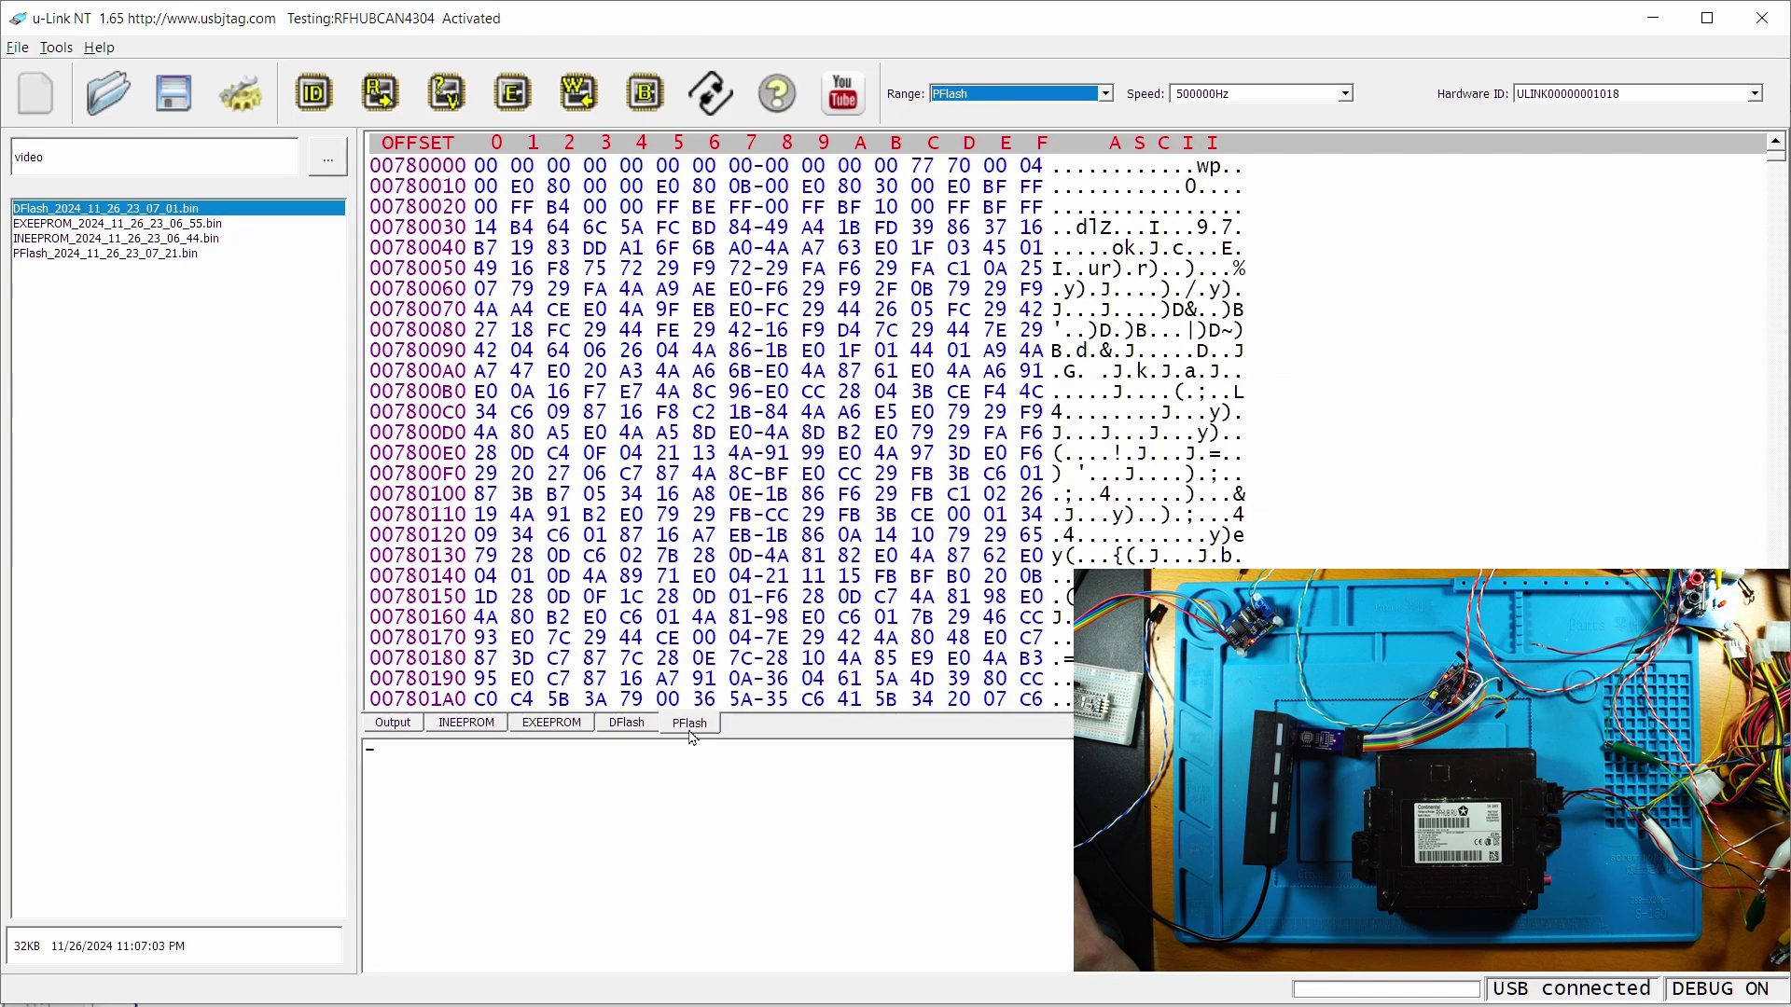
left_click(514, 109)
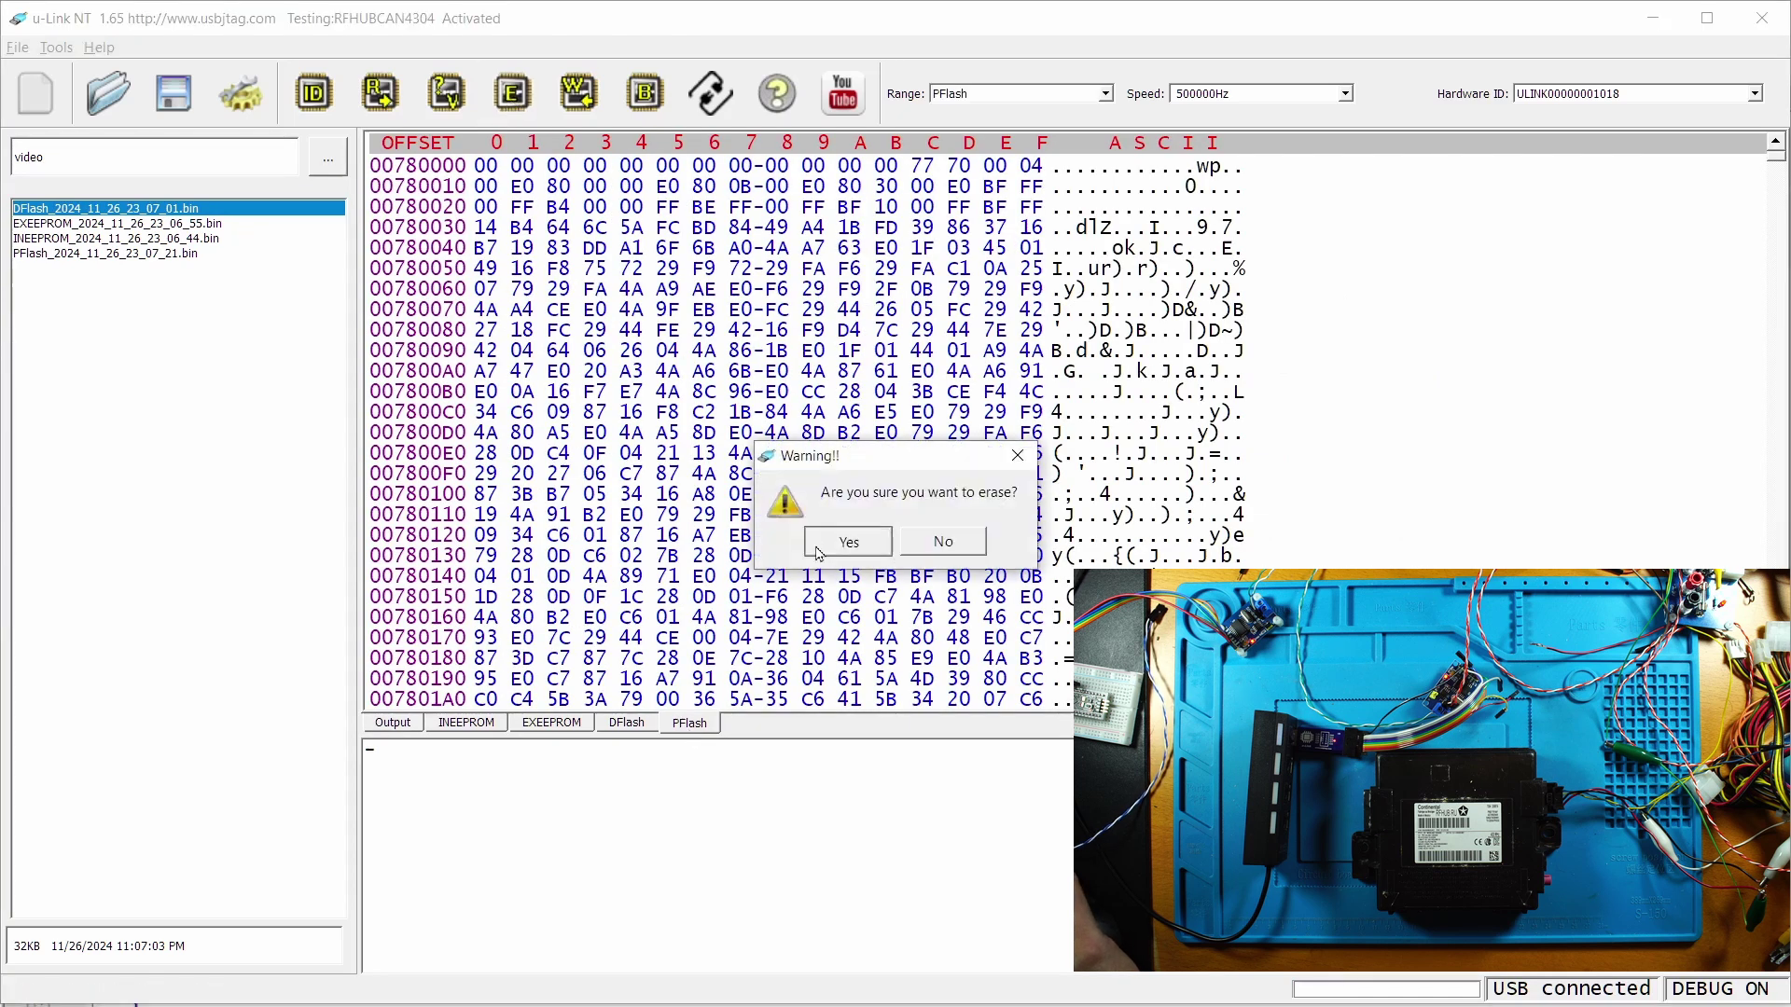
left_click(844, 539)
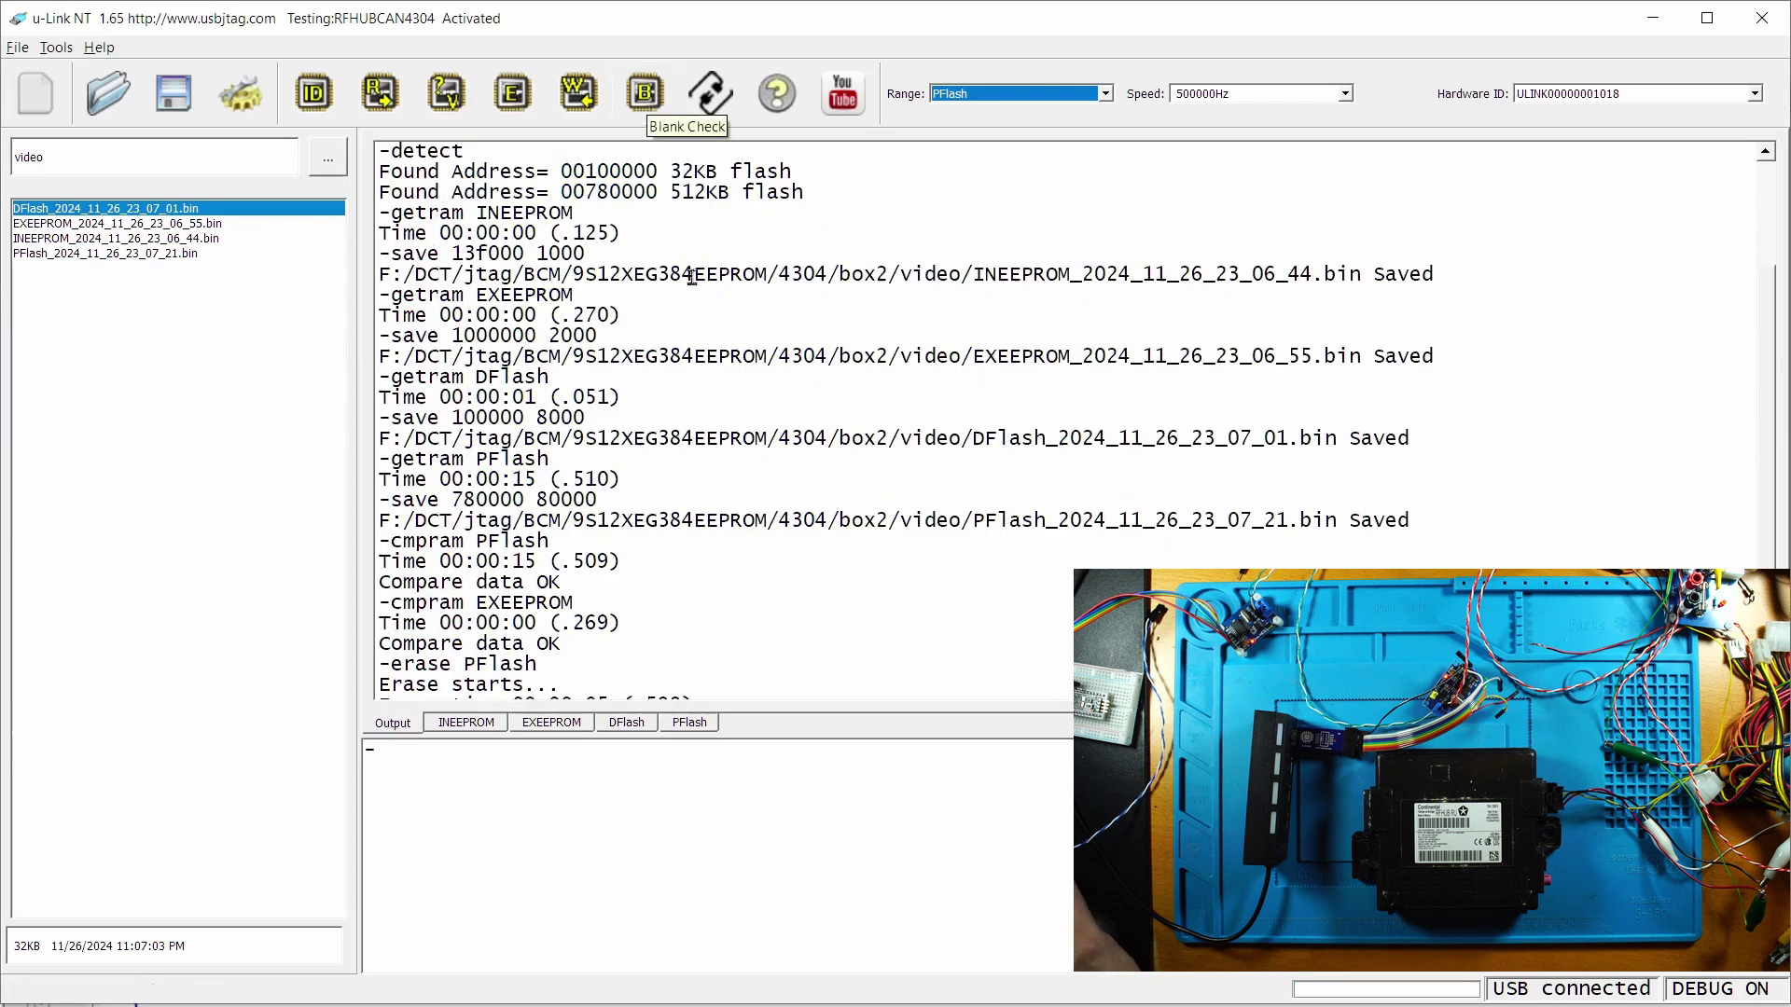
left_click(646, 93)
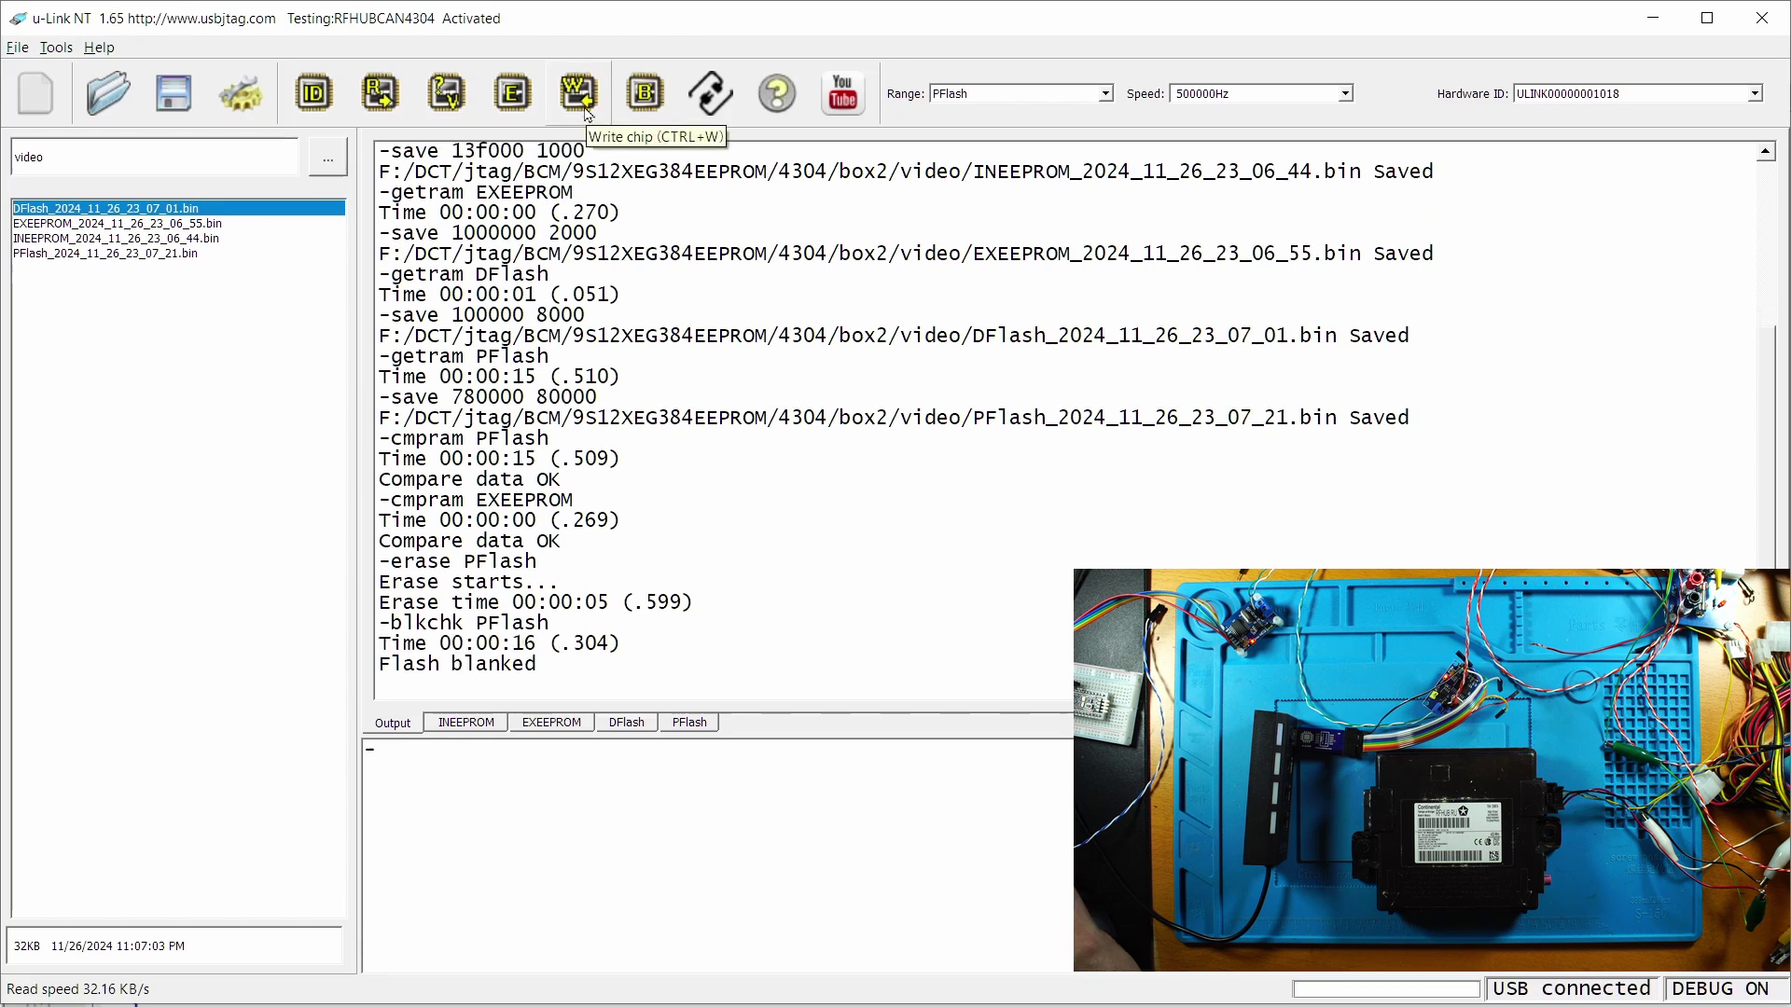
- Program the read data into PFlash with Range PFlash, accepting the program warning
left_click(587, 114)
left_click(834, 538)
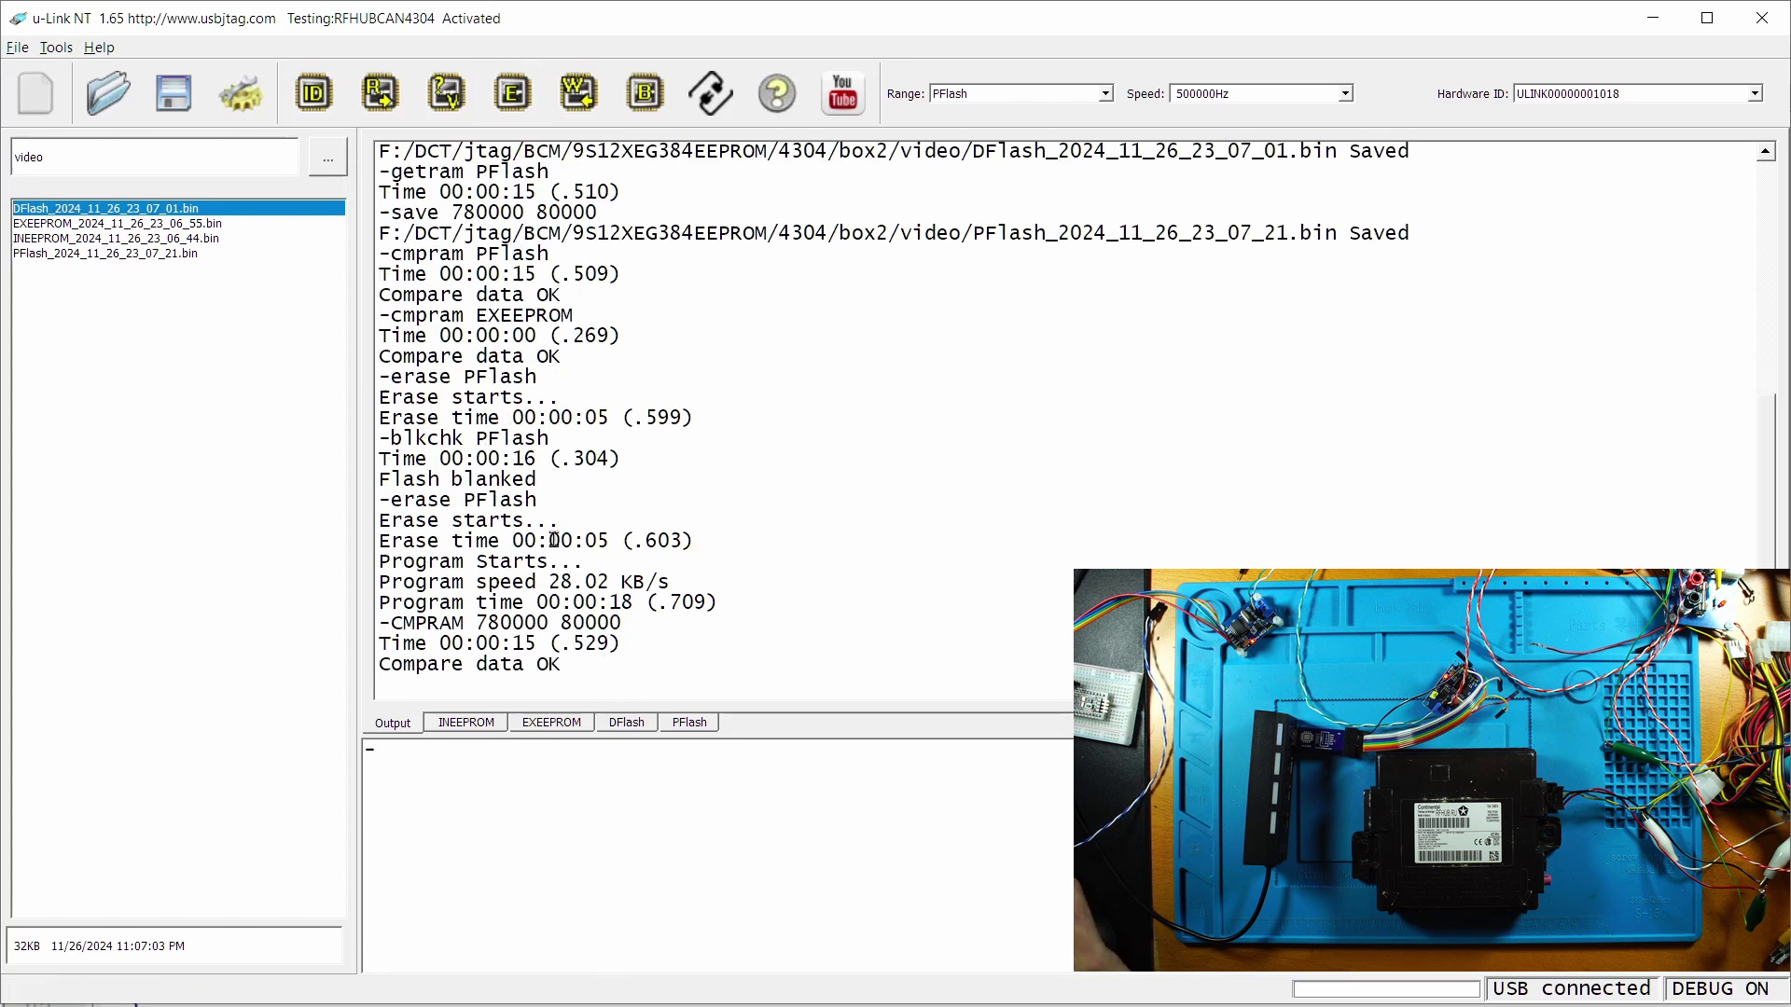
- Switch the Range to EXEEPROM and attempt an erase, which reports it is not a flash area
left_click(1004, 95)
left_click(982, 126)
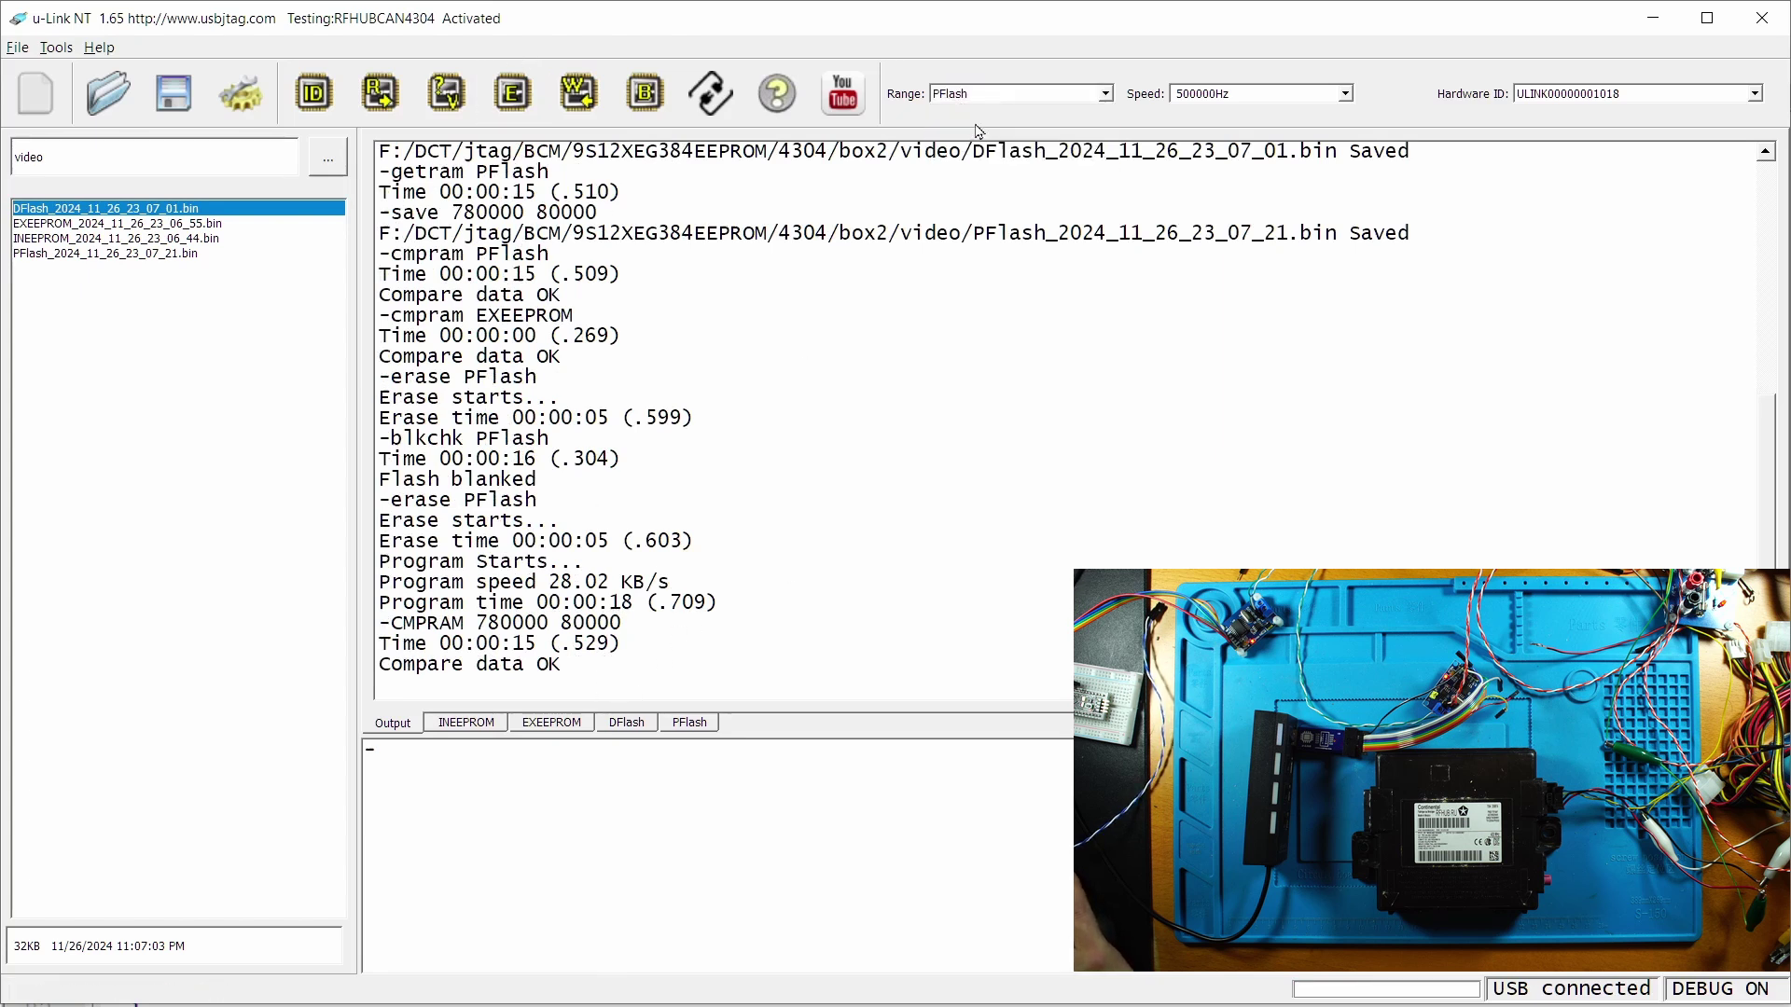
left_click(527, 105)
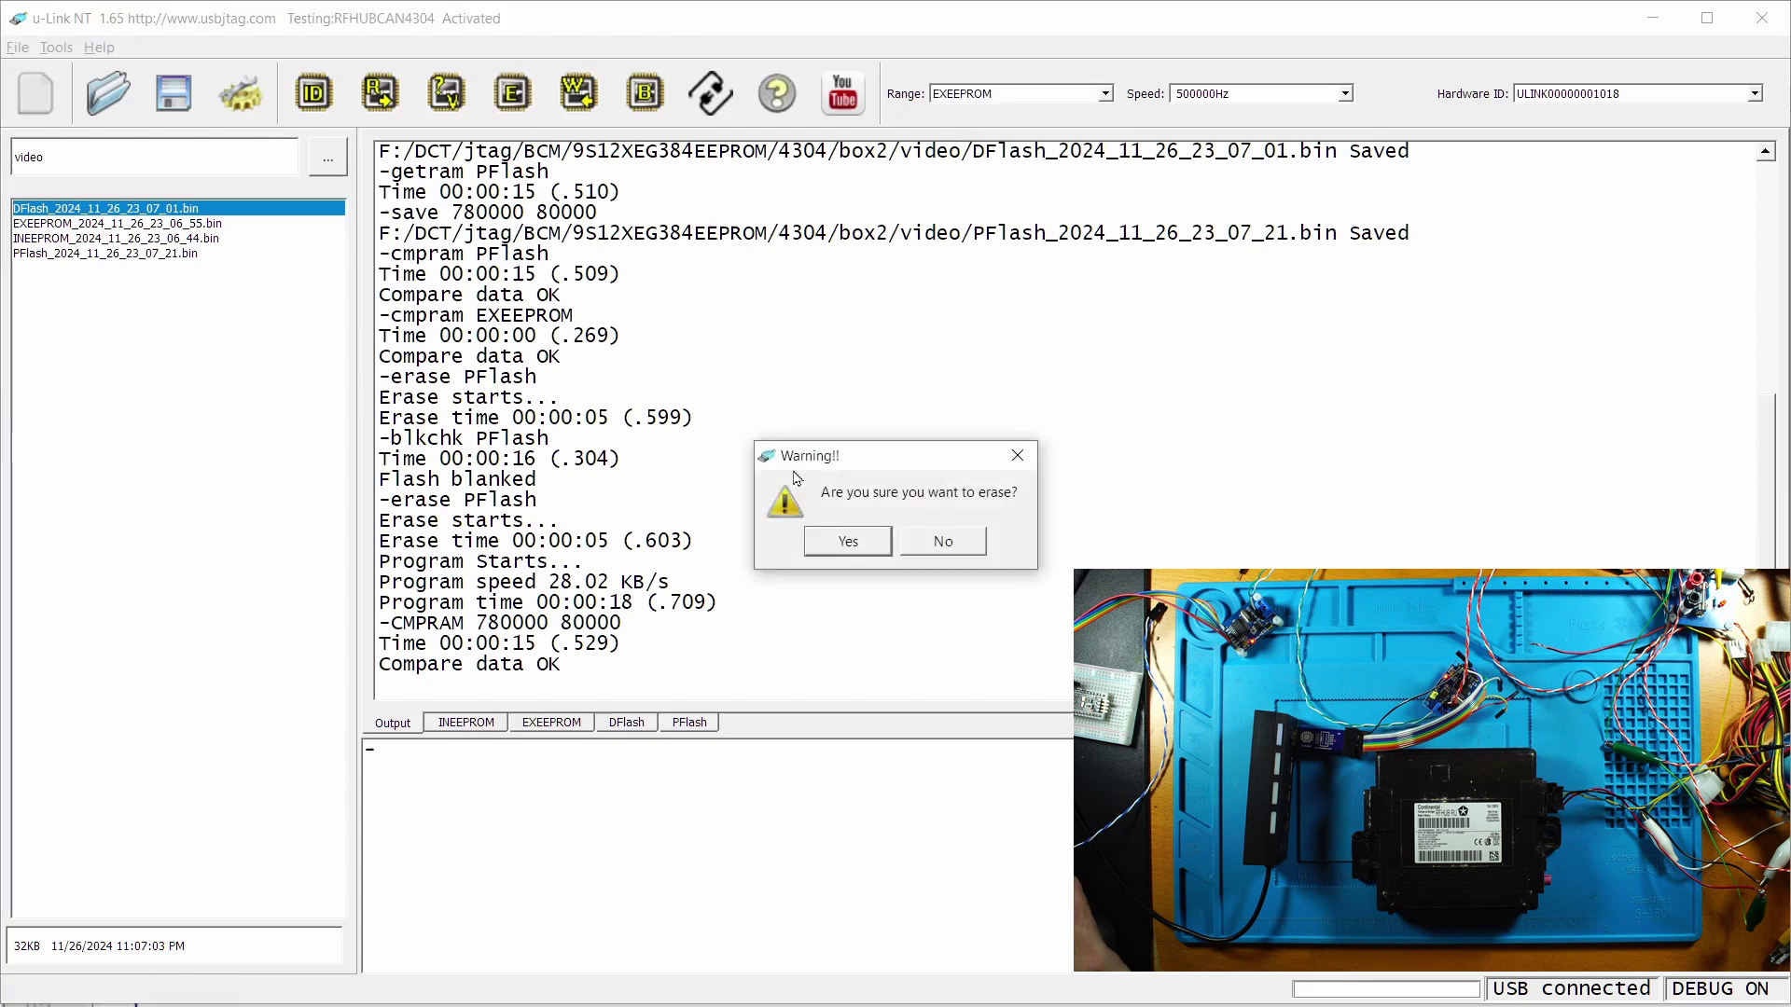
left_click(847, 539)
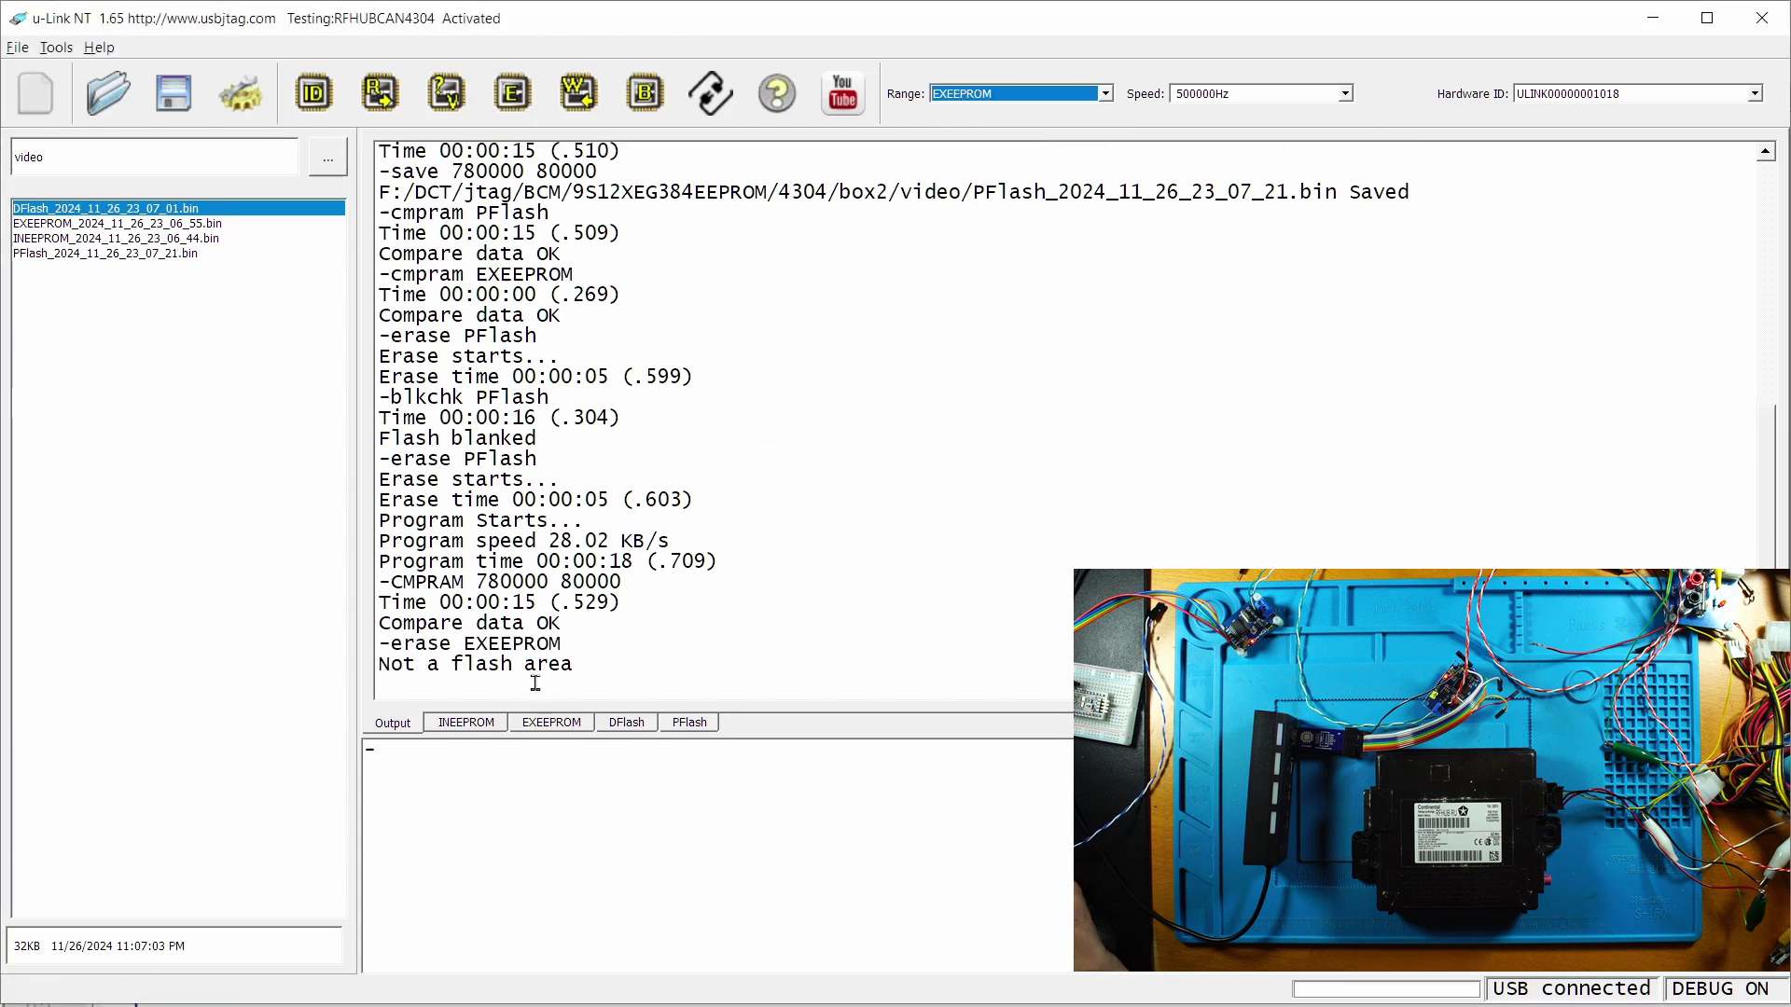
- Fill the EXEEPROM buffer with FF bytes using Init, then run a blank check
left_click(547, 725)
right_click(620, 459)
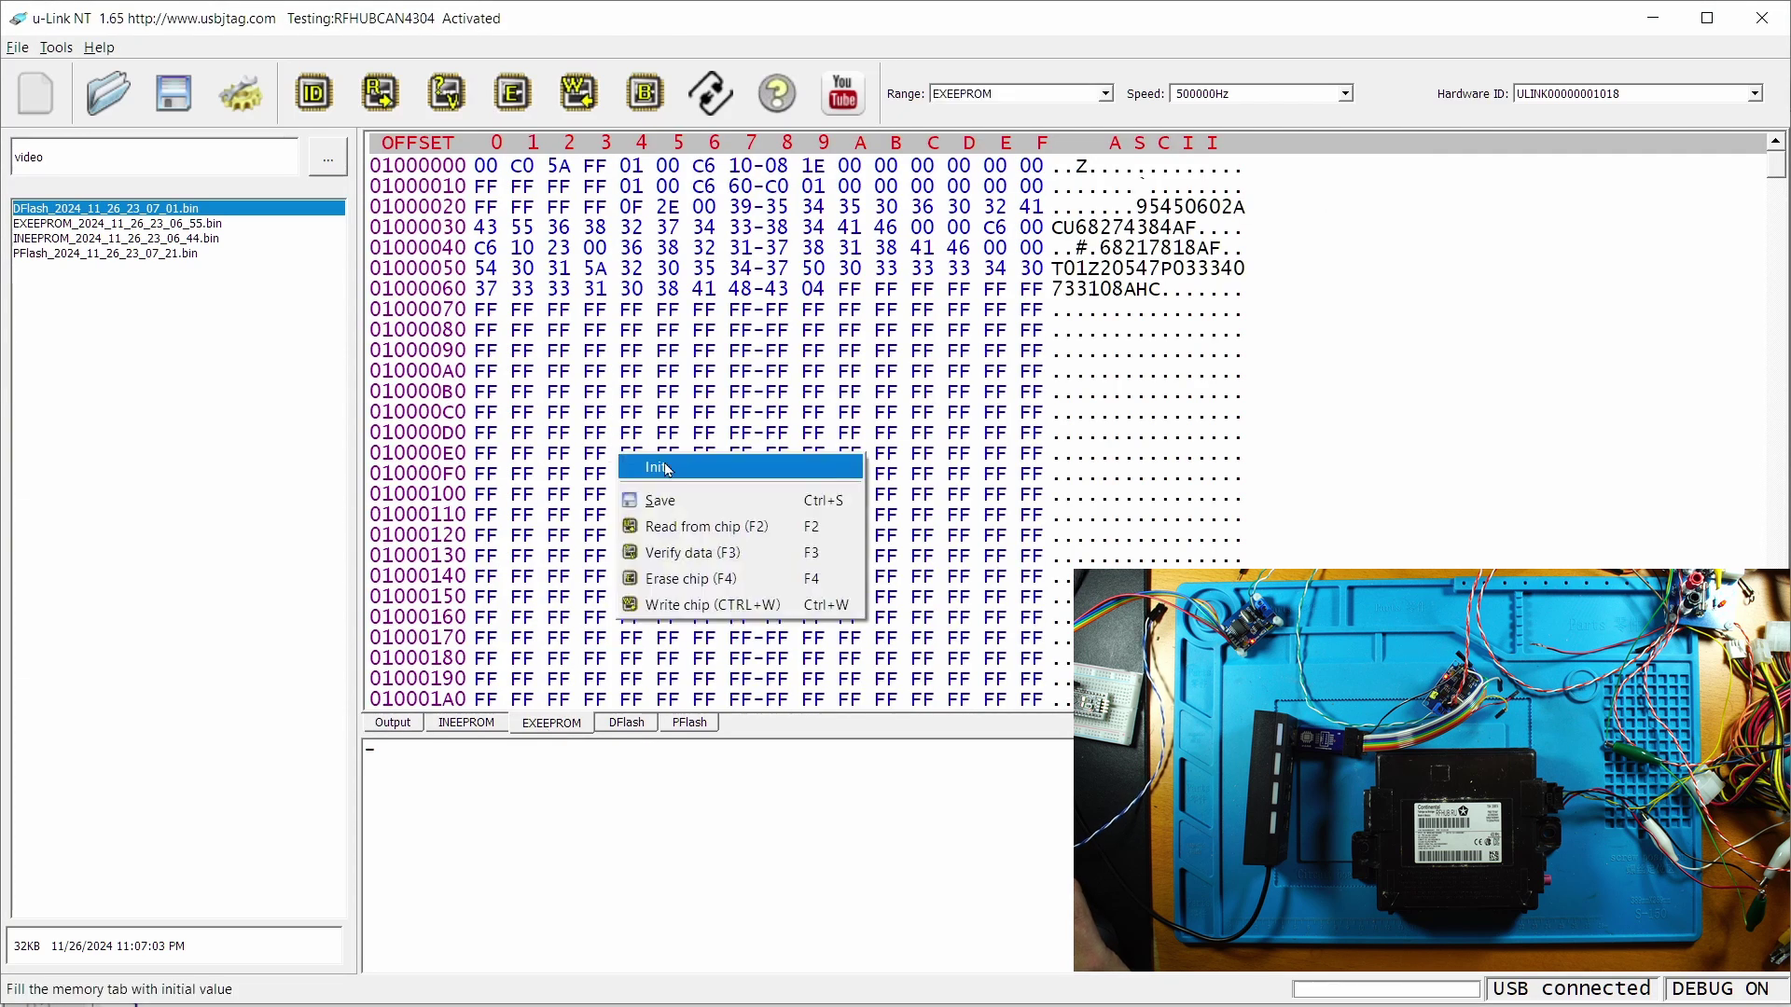
left_click(672, 547)
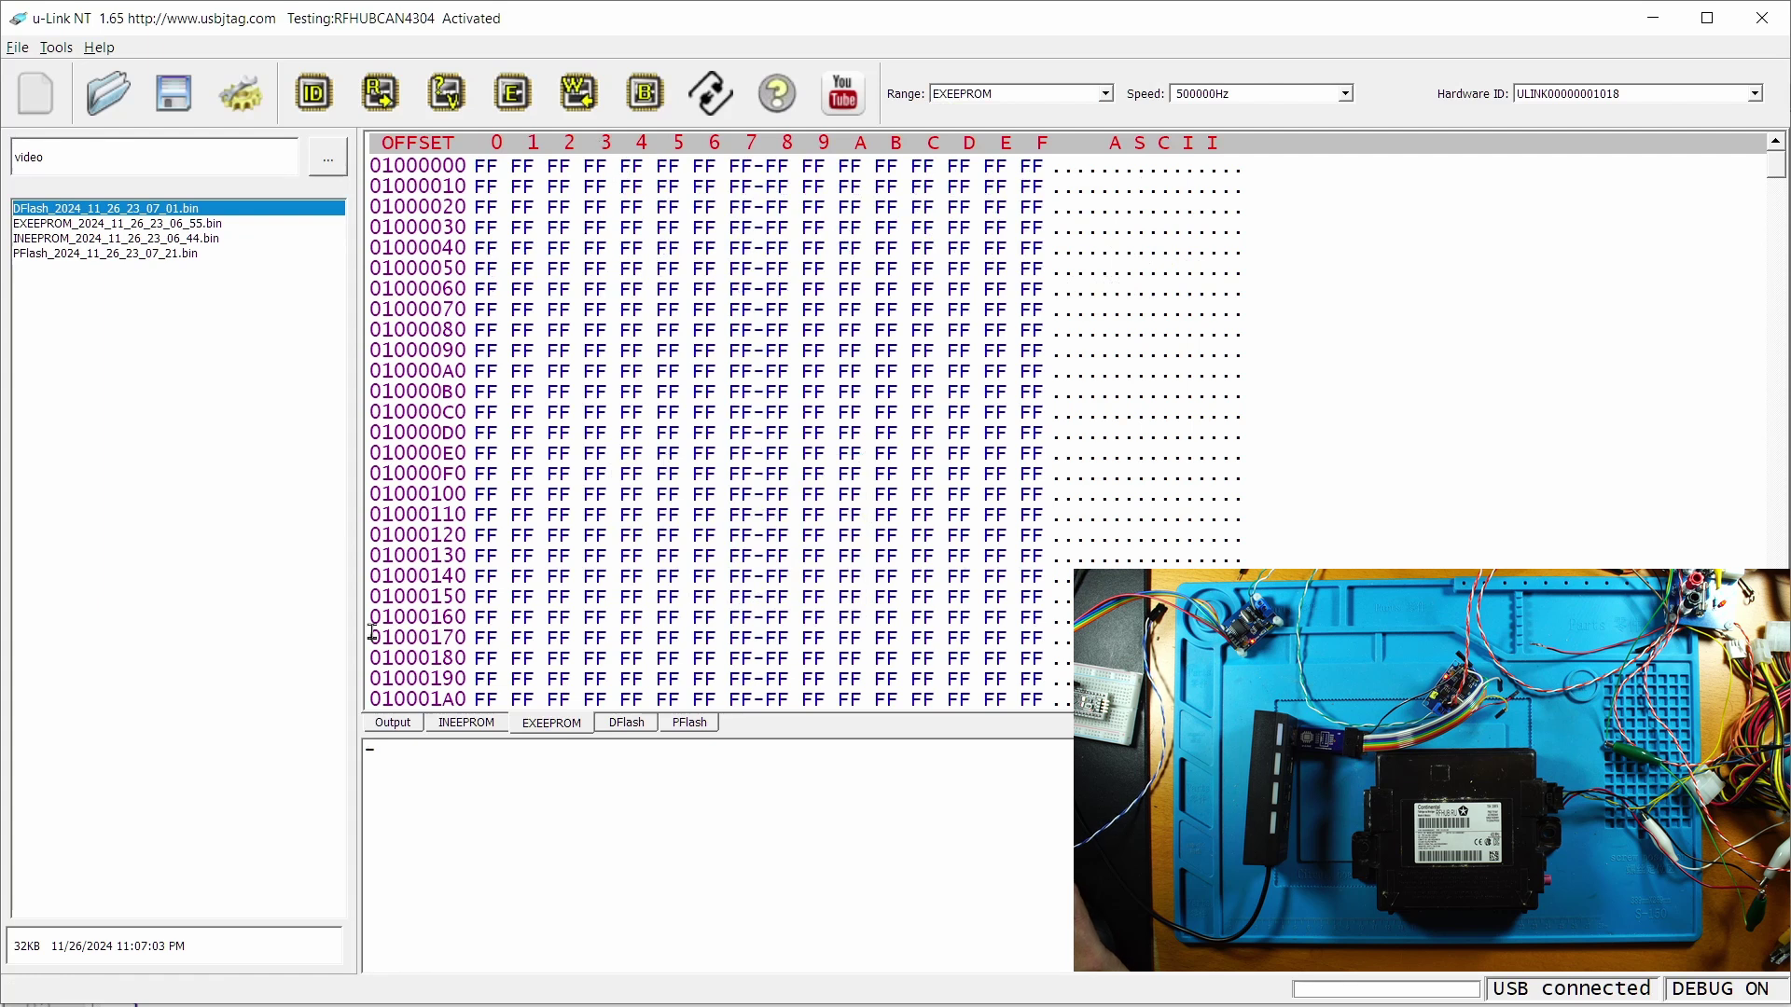
left_click(375, 724)
left_click(650, 105)
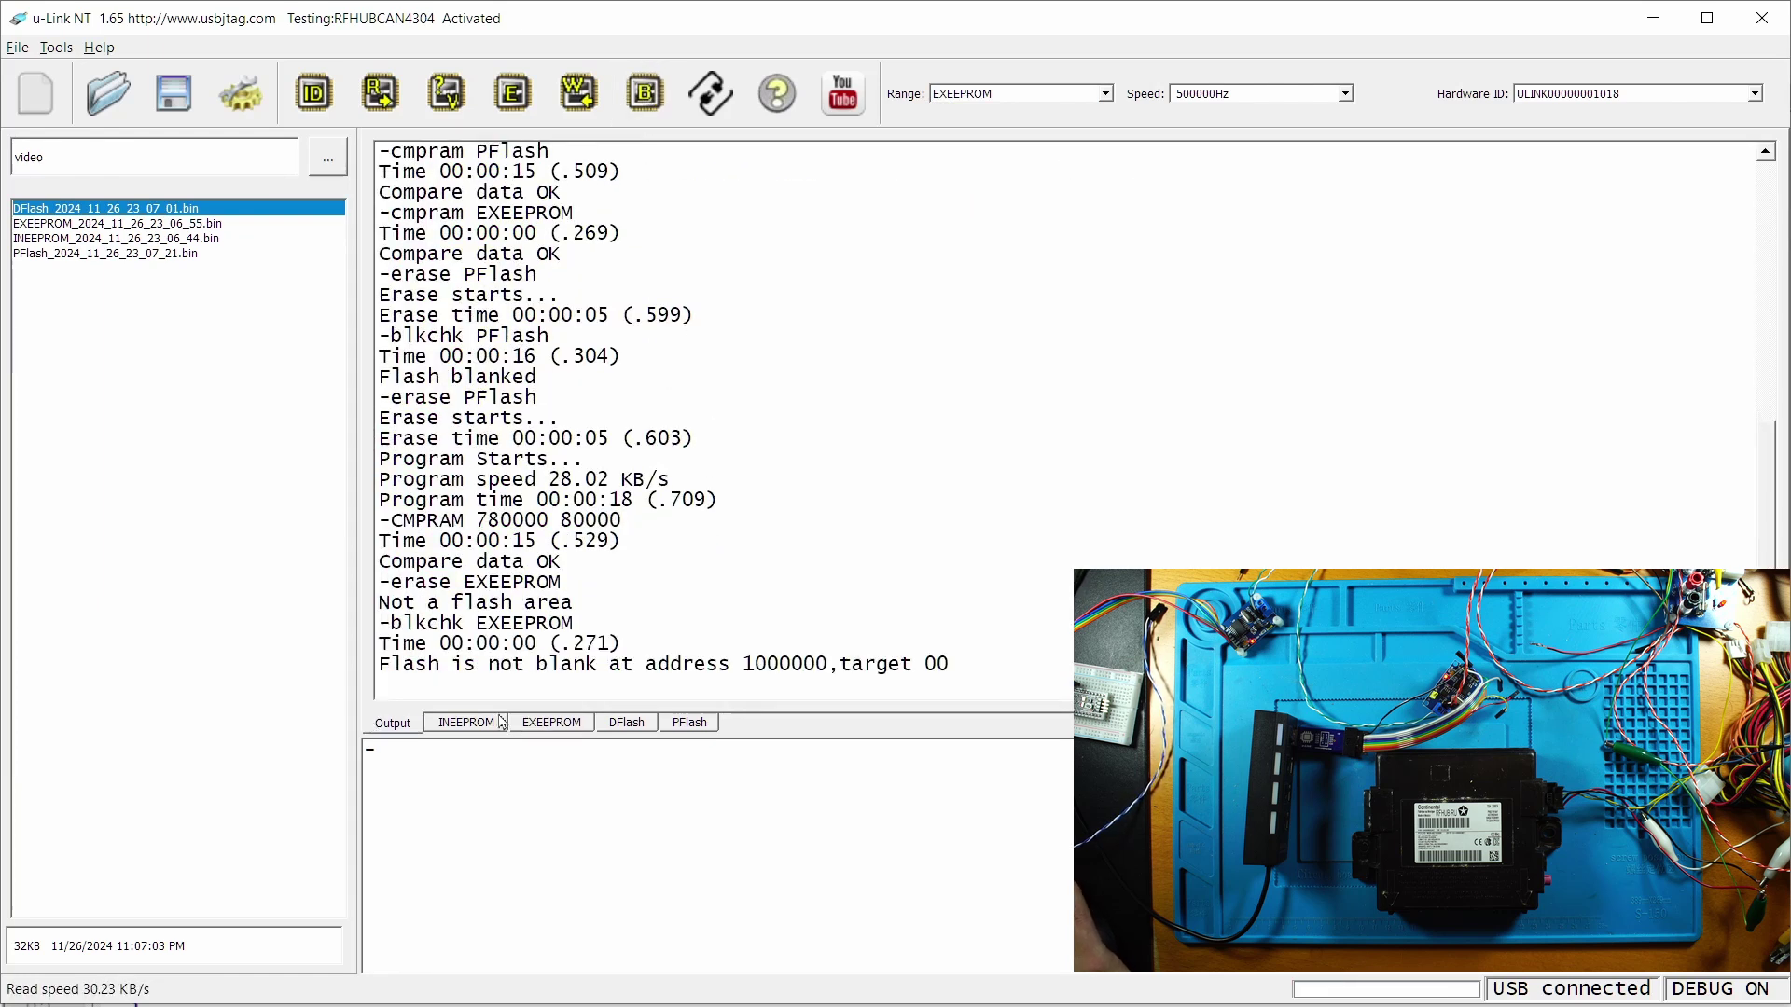
- Write the all-FF buffer into the external EEPROM at 11.89 KB/s
left_click(548, 725)
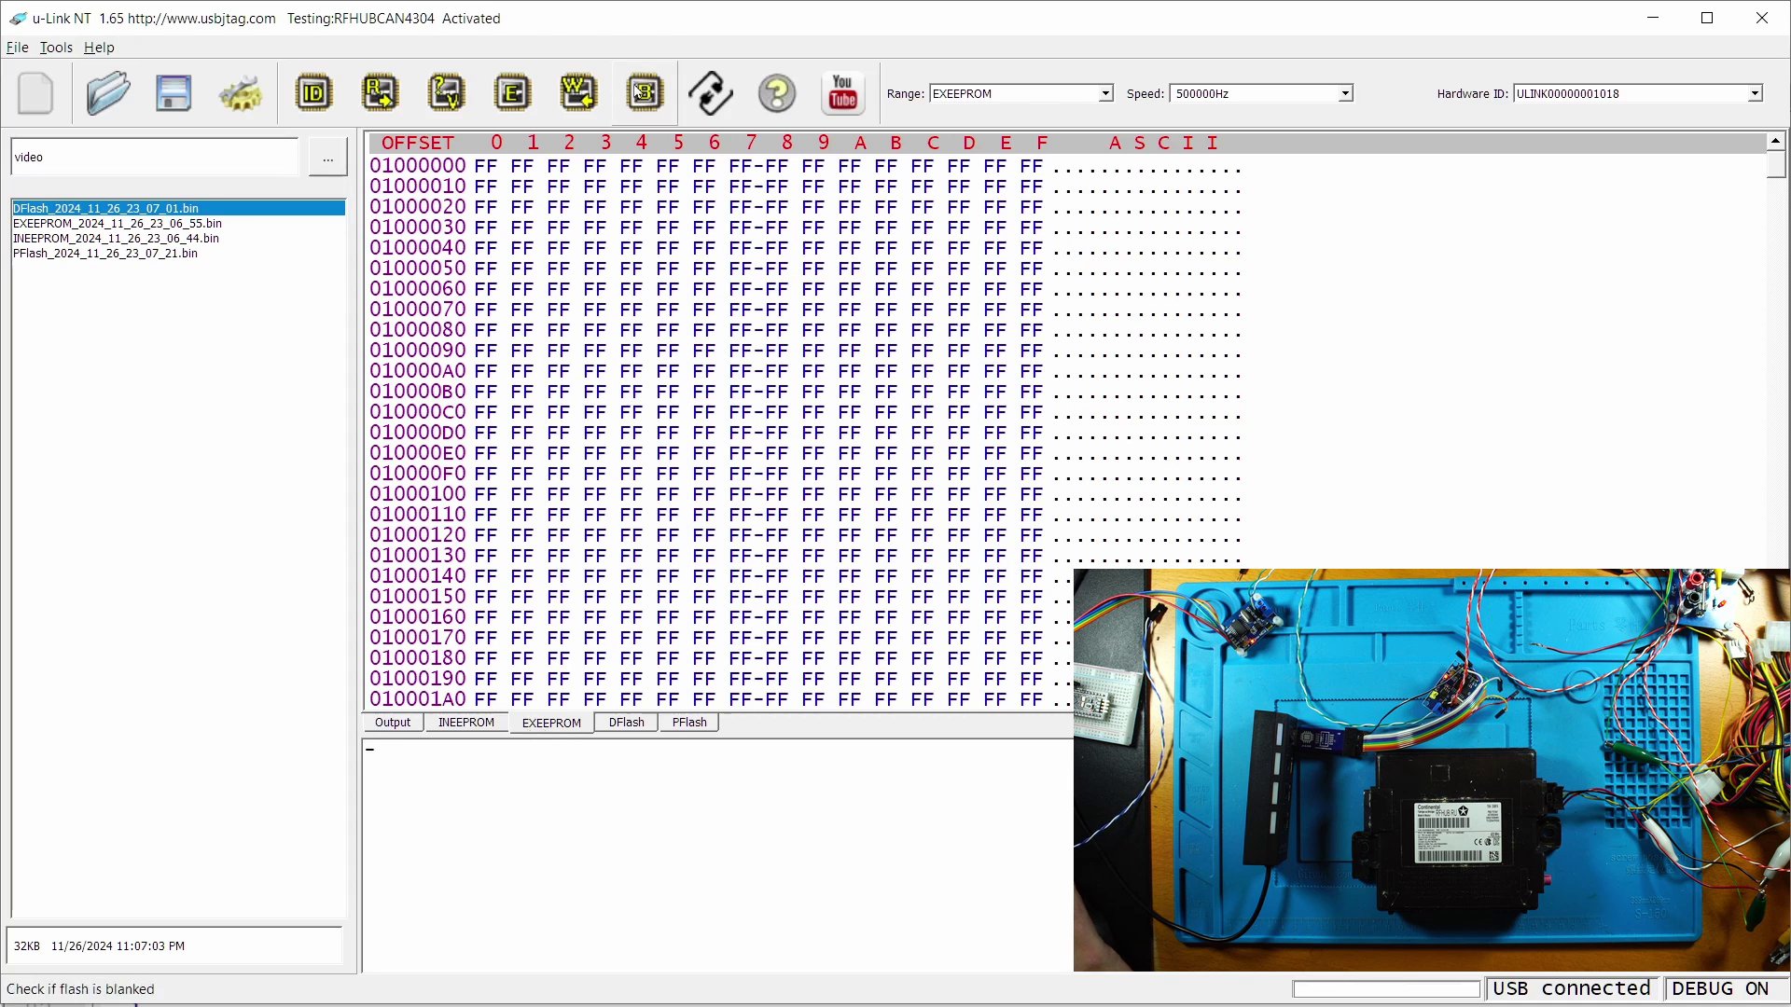
left_click(579, 92)
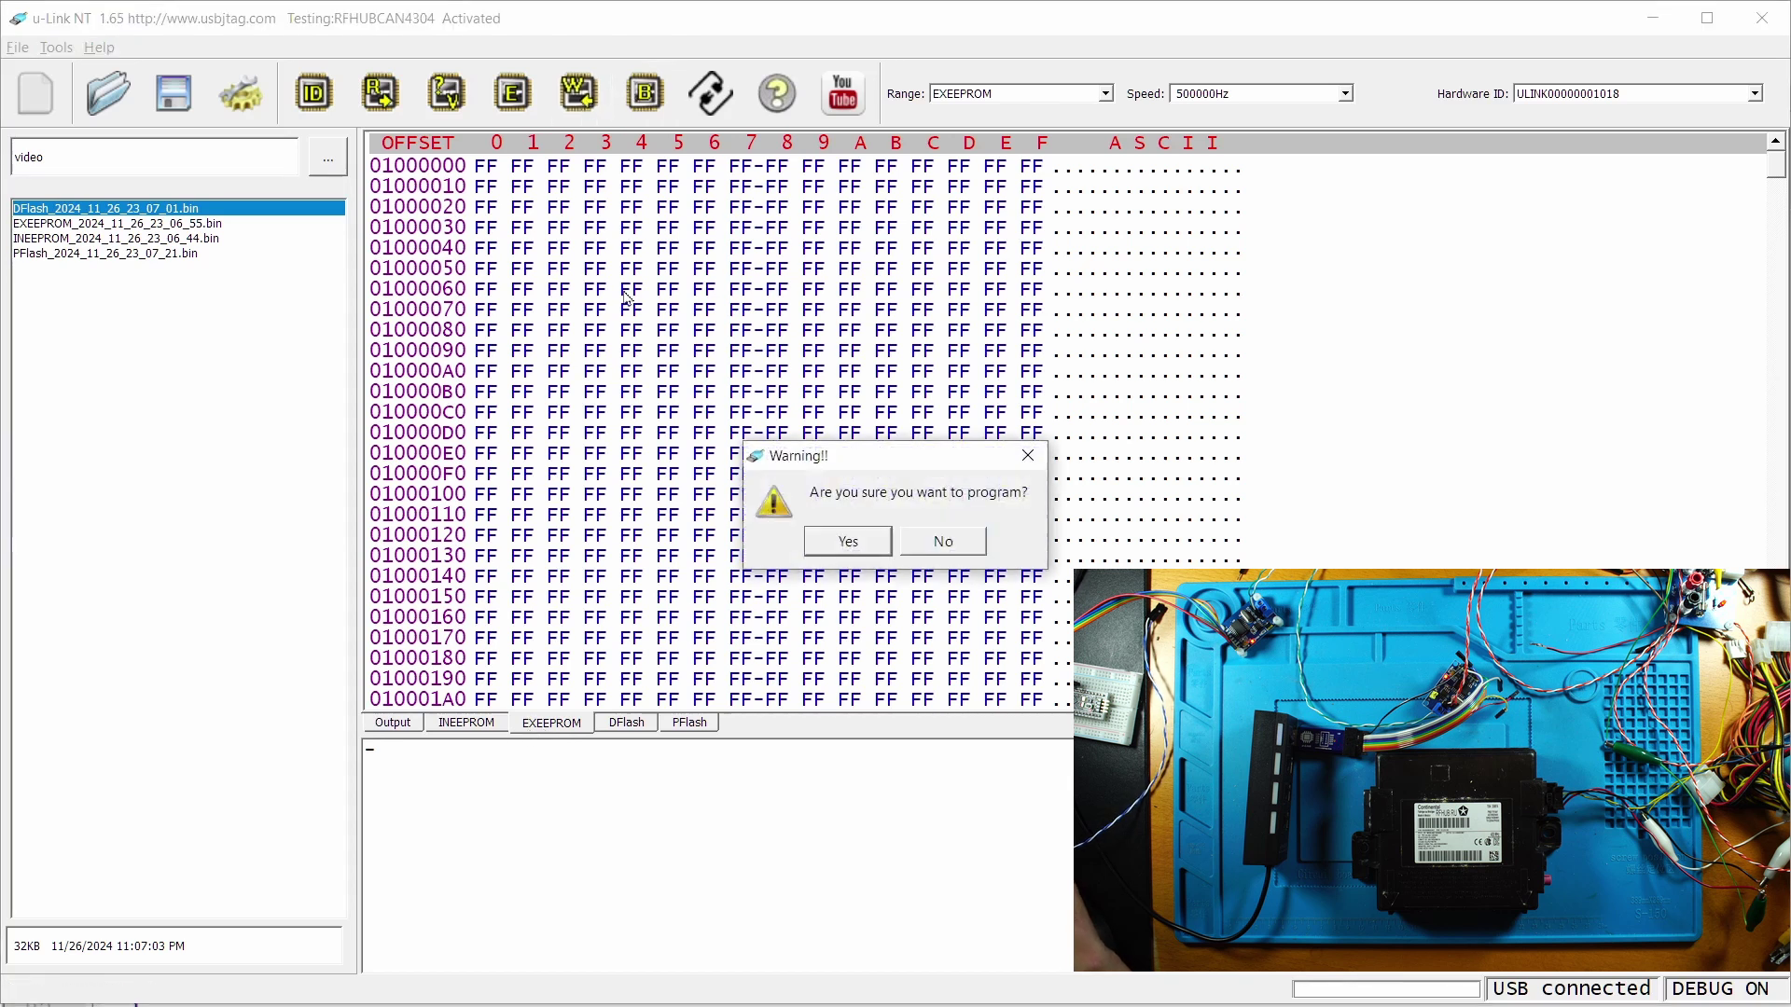
left_click(821, 540)
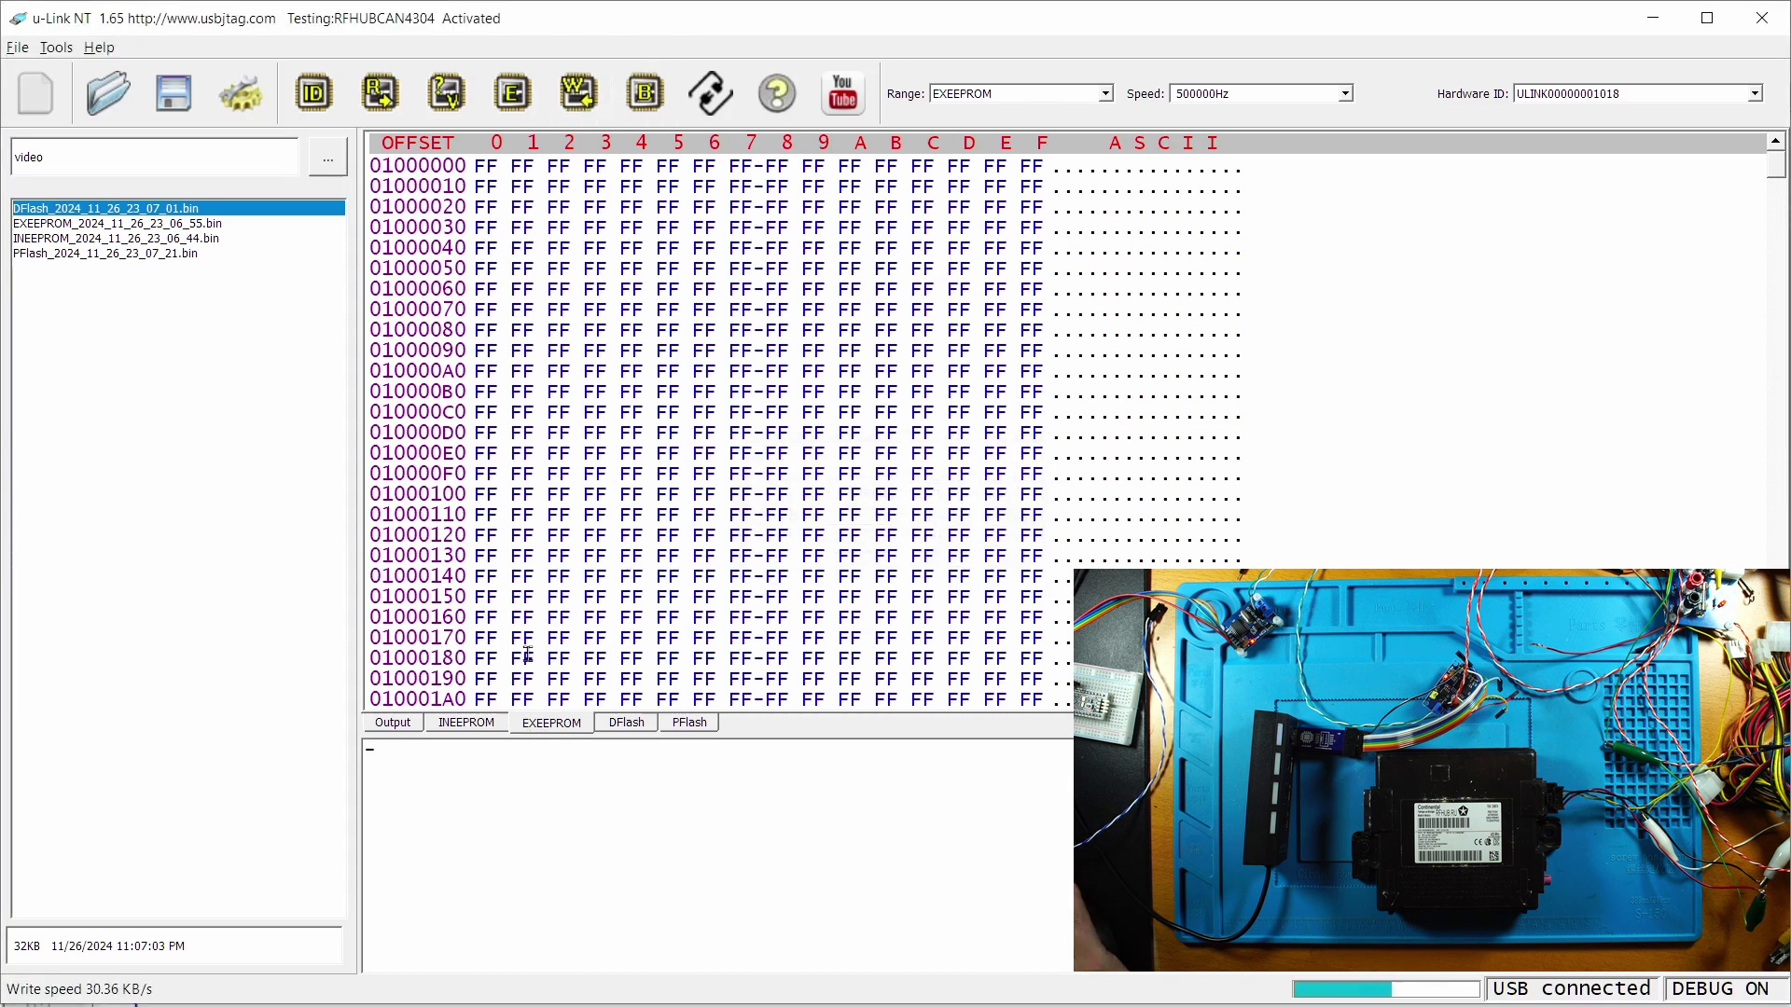
left_click(392, 724)
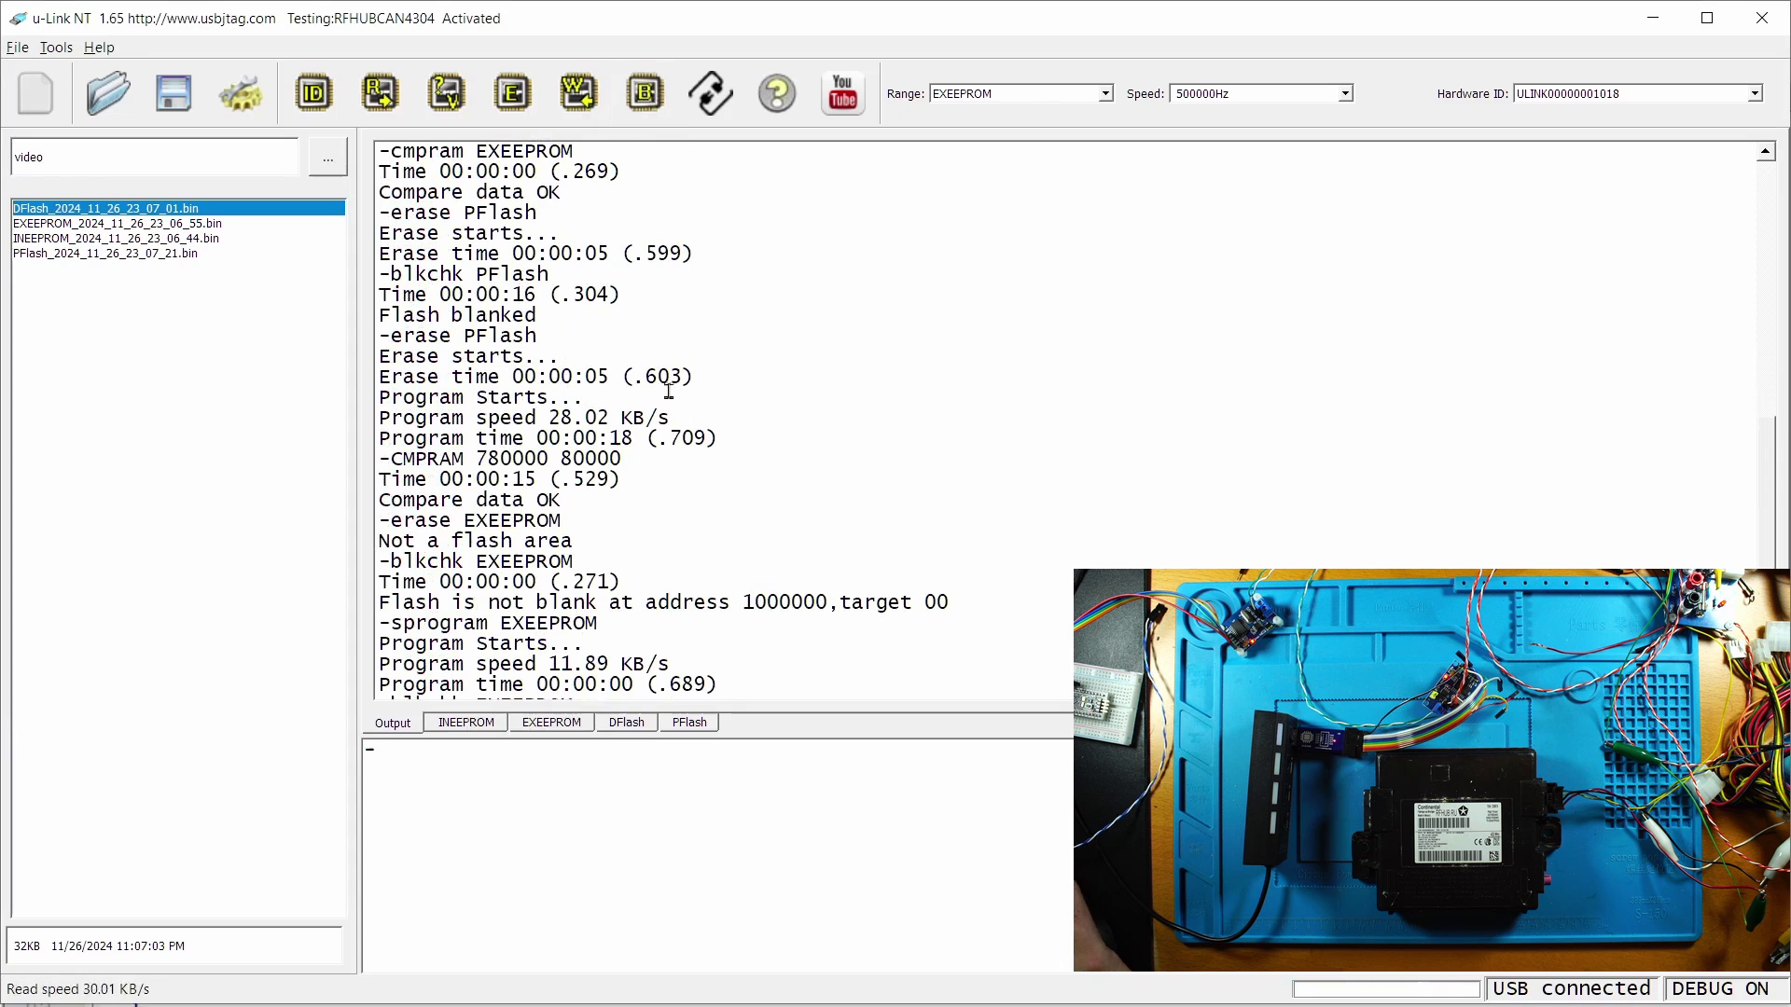
- Load EXEEPROM_2024_11_26_23_06_55.bin and program it back into the external EEPROM at 11.92 KB/s
left_click(552, 724)
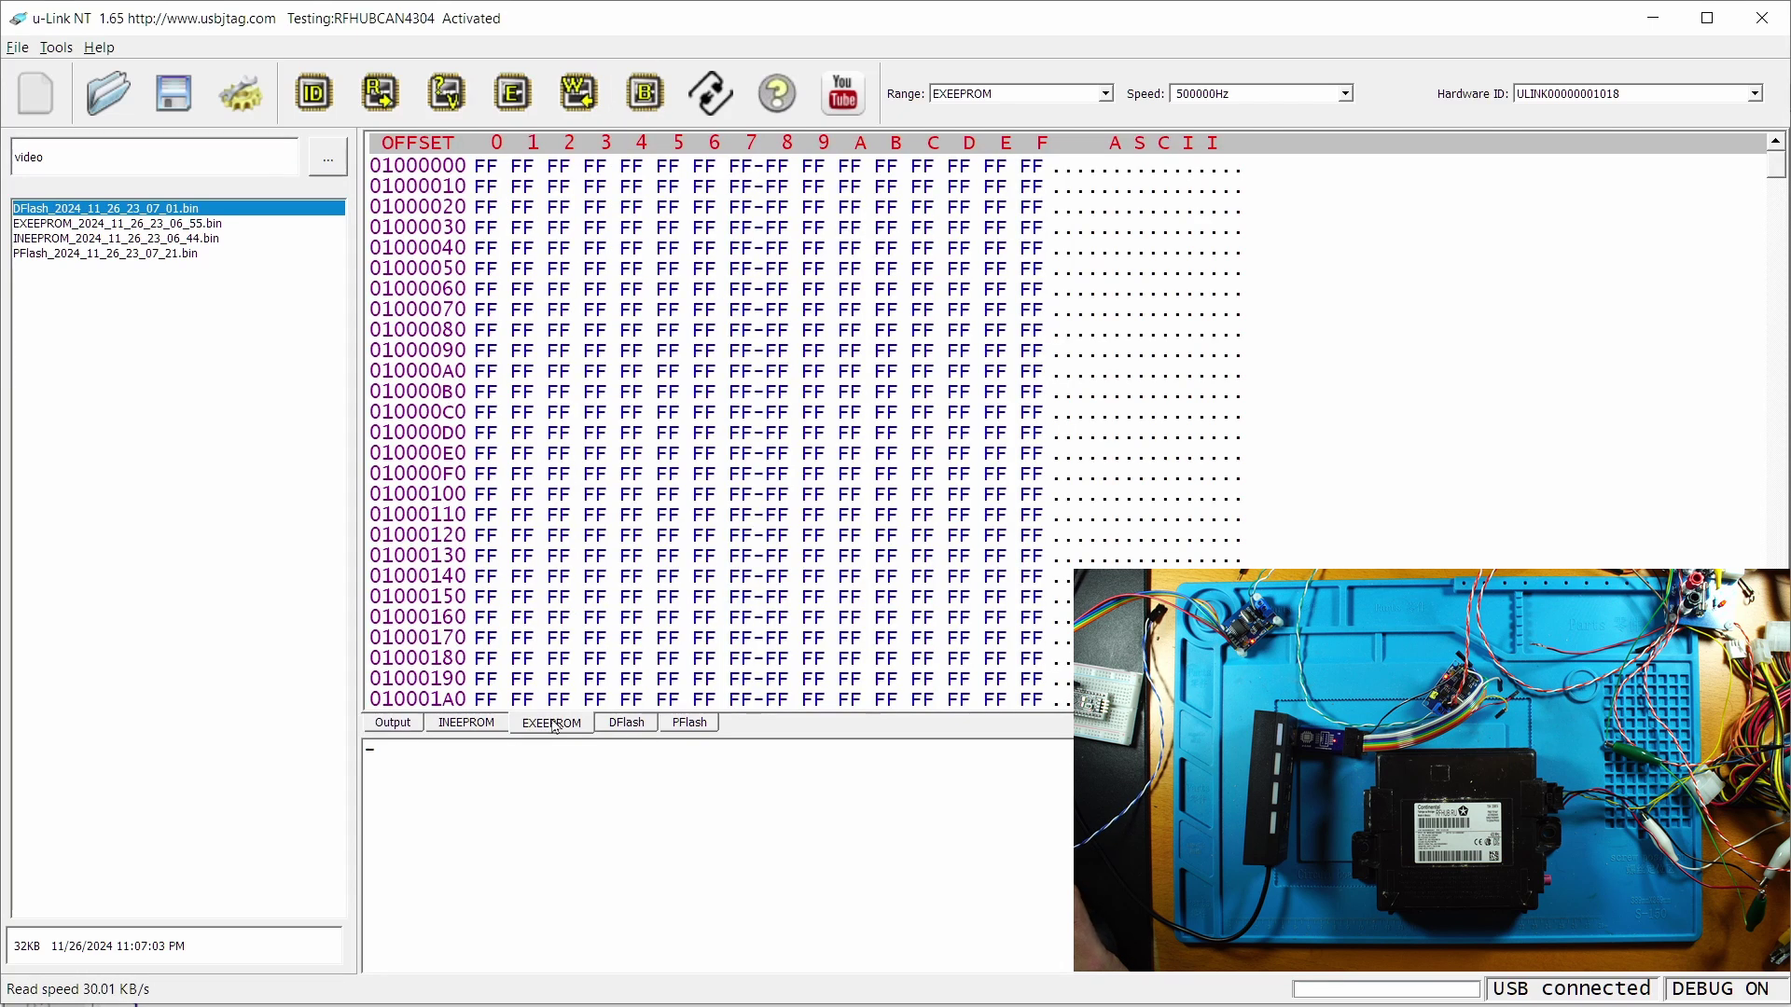
left_click(74, 224)
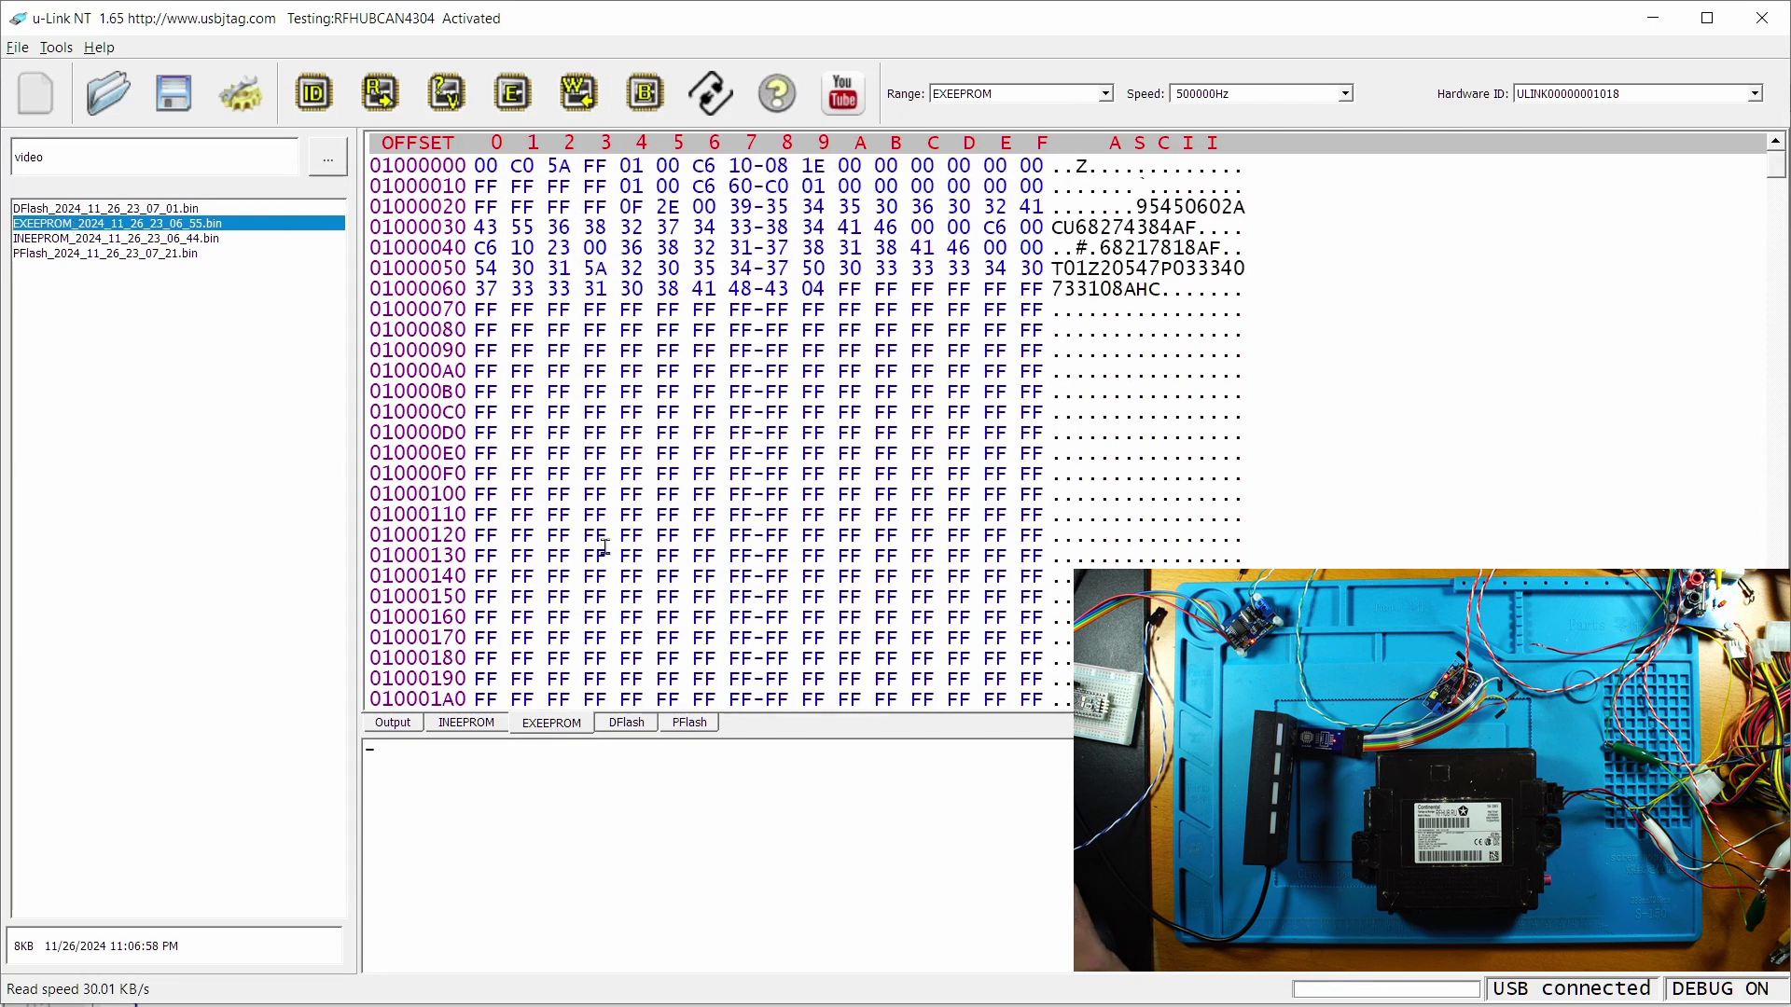
left_click(399, 725)
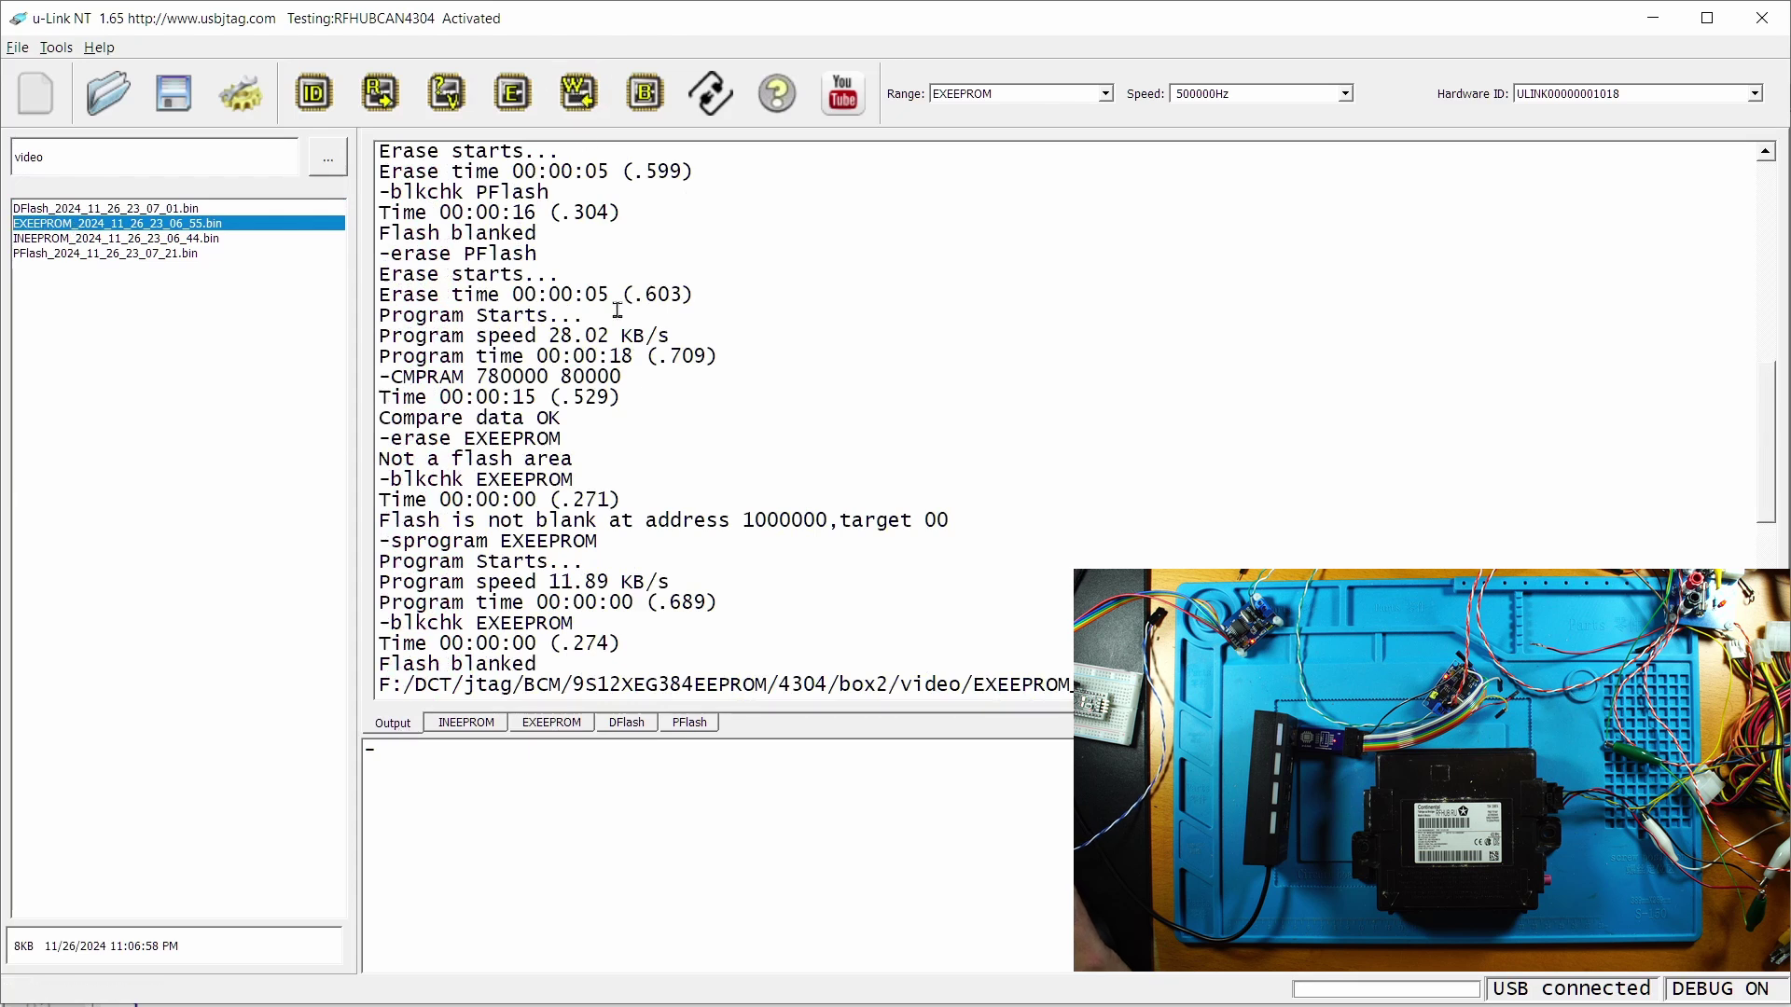
left_click(579, 92)
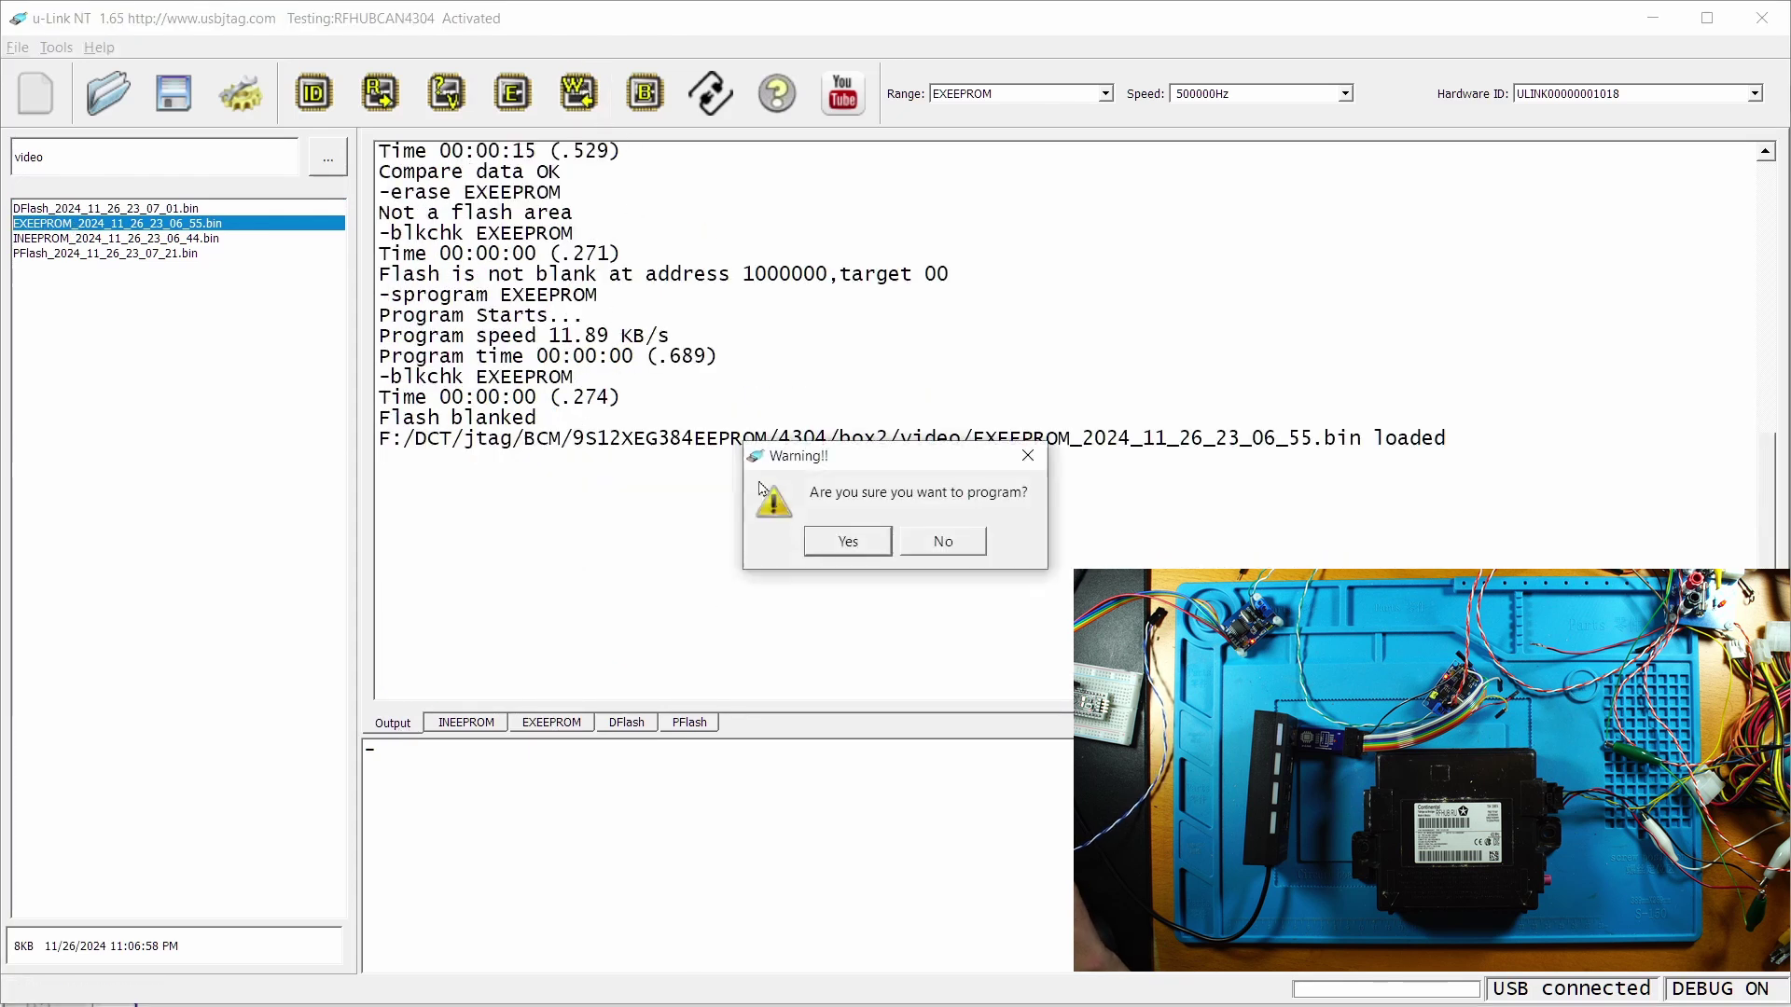
left_click(835, 544)
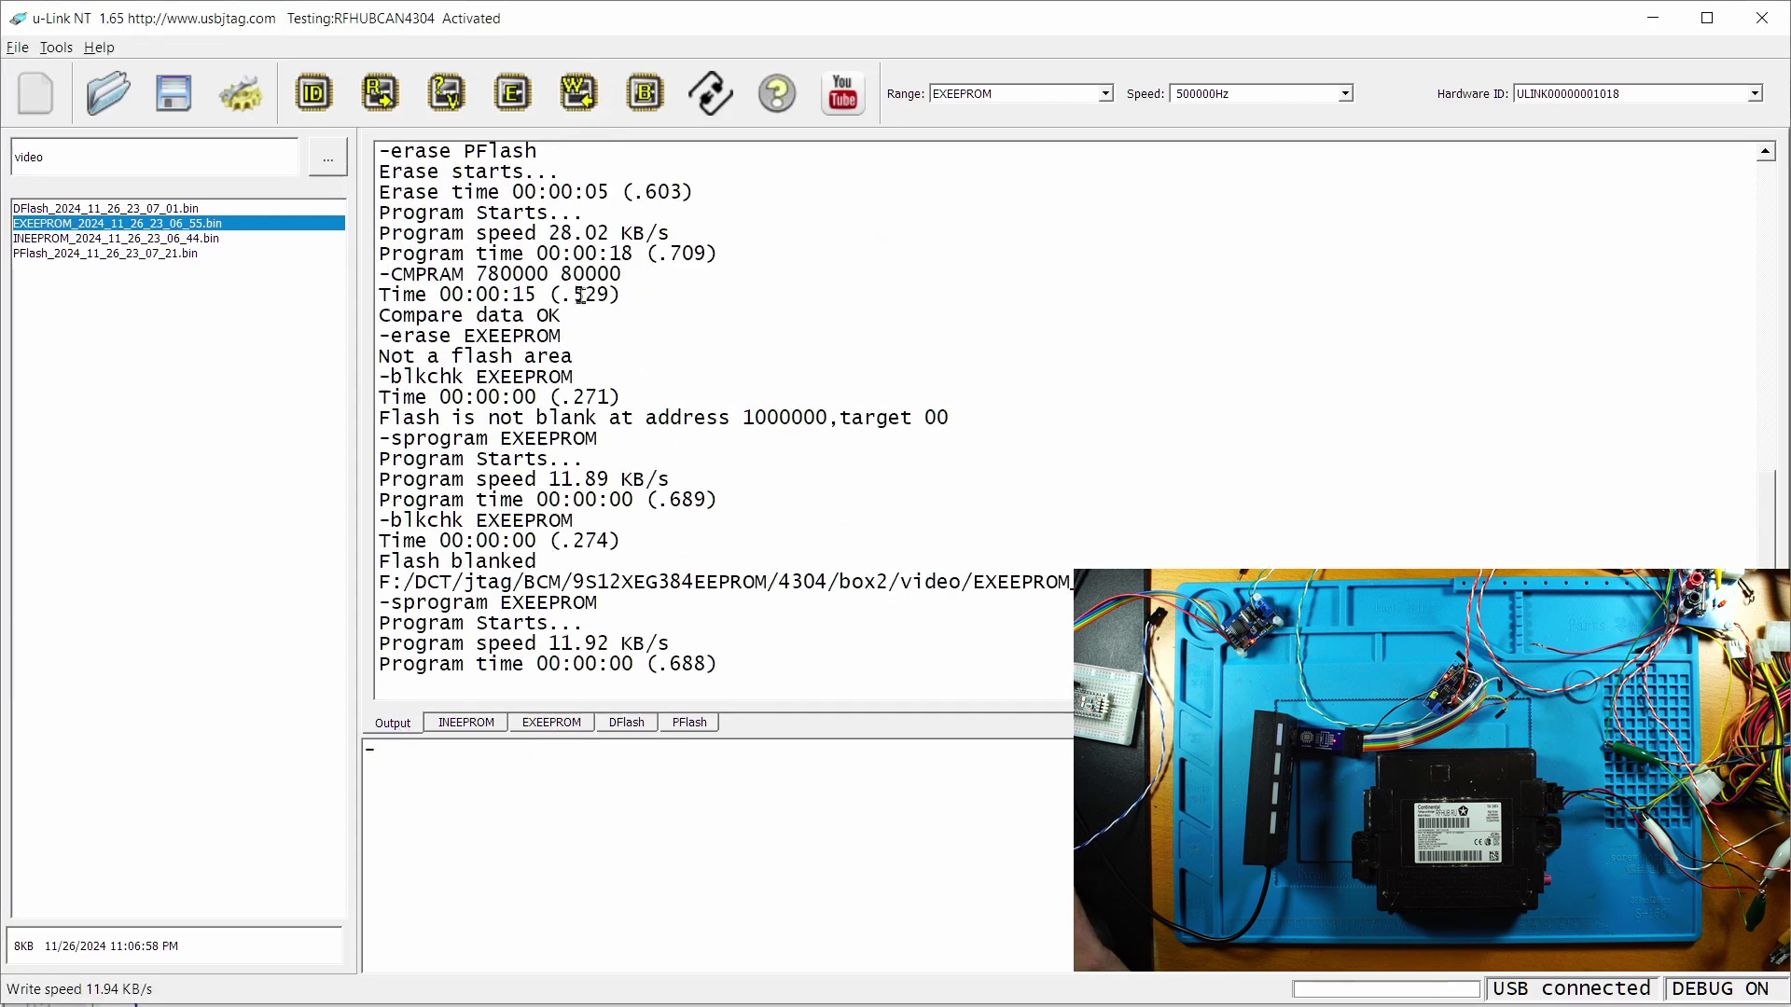